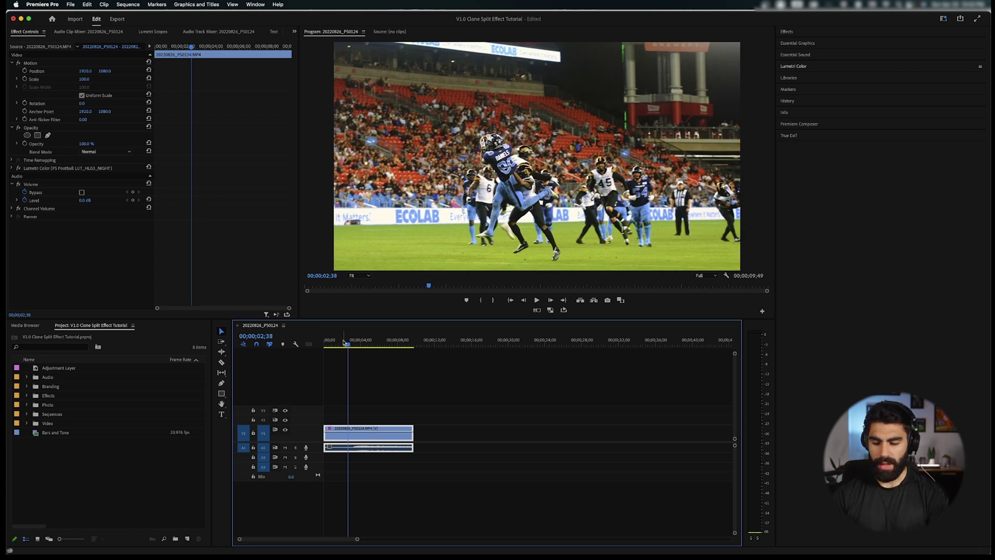
- Enlarge the timeline tracks and disable the Lumetri Color effect on the football clip
{"action": "left_click", "coordinate": [400, 395]}
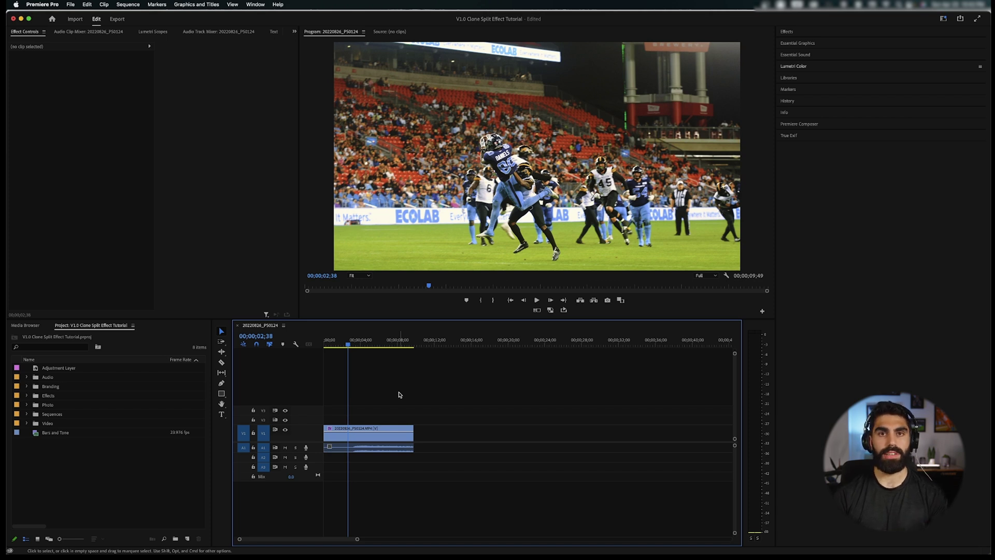
{"action": "key", "text": "equal"}
{"action": "key", "text": "equal"}
{"action": "key", "text": "minus"}
{"action": "left_click_drag", "start_coordinate": [399, 395], "coordinate": [314, 461]}
{"action": "left_click_drag", "start_coordinate": [315, 425], "coordinate": [314, 419]}
{"action": "key", "text": "equal"}
{"action": "key", "text": "equal"}
{"action": "left_click", "coordinate": [449, 405]}
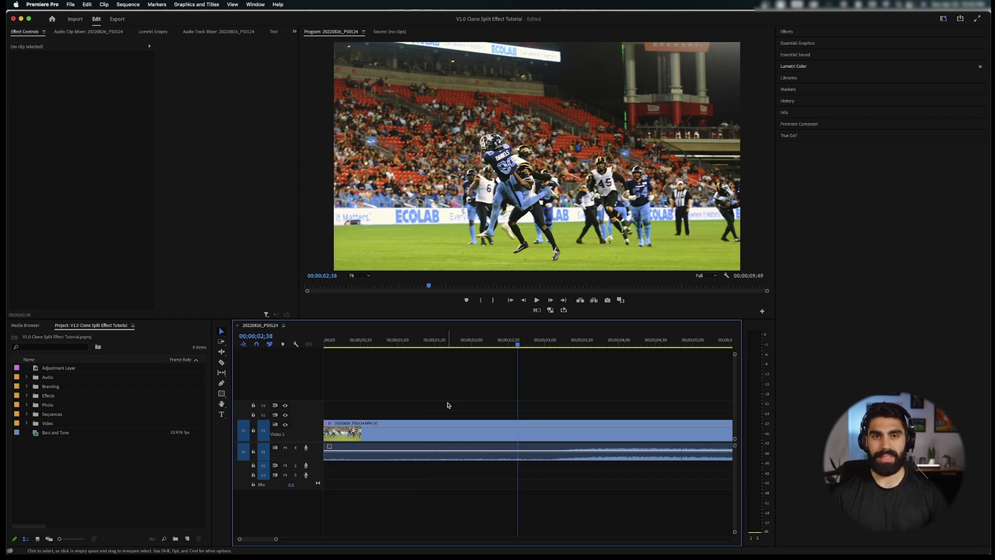
{"action": "left_click", "coordinate": [461, 432]}
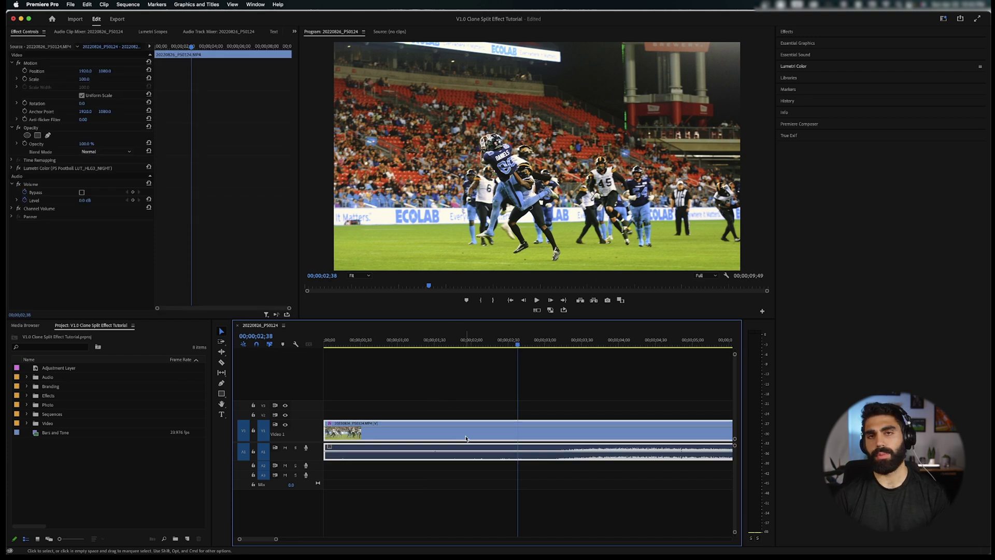
{"action": "left_click", "coordinate": [19, 169]}
{"action": "left_click", "coordinate": [569, 402]}
{"action": "left_click", "coordinate": [543, 425]}
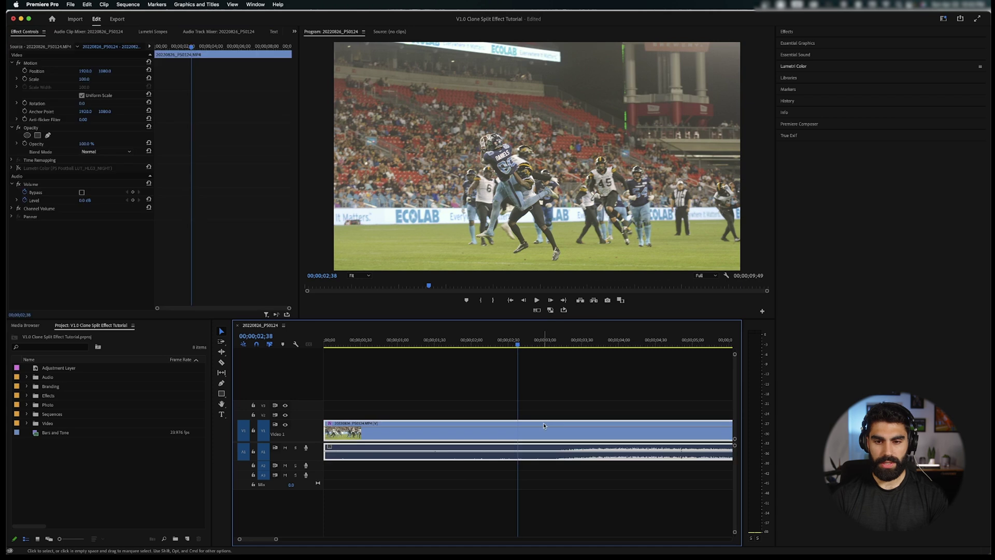
- Show the football clip's Time Remapping Speed keyframes on the timeline
{"action": "right_click", "coordinate": [544, 425]}
{"action": "mouse_move", "coordinate": [591, 548]}
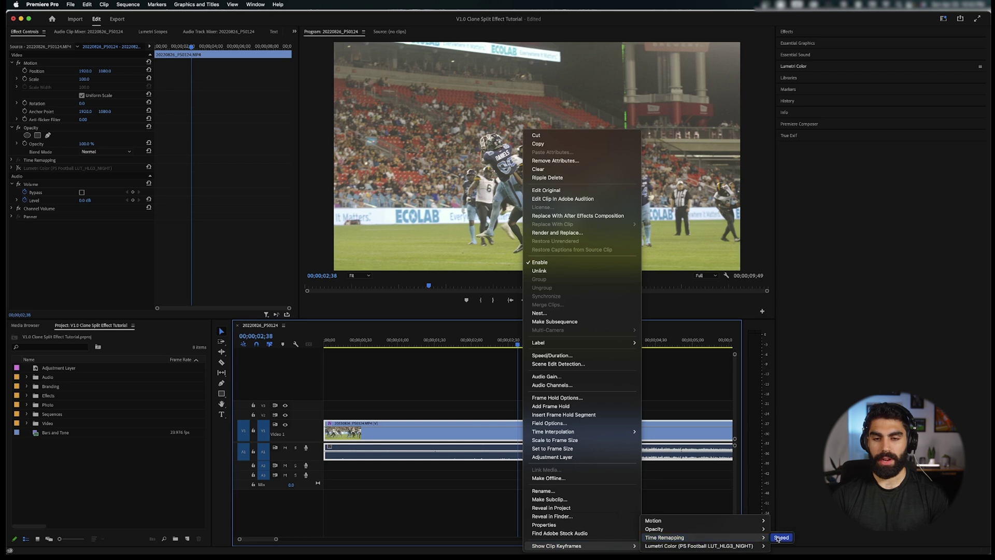
{"action": "left_click", "coordinate": [778, 537]}
- Add a speed keyframe near 00;00;02;22, as the player leaps for the ball, and spread it into a ramp
{"action": "left_click_drag", "start_coordinate": [517, 342], "coordinate": [498, 342]}
{"action": "key", "text": "="}
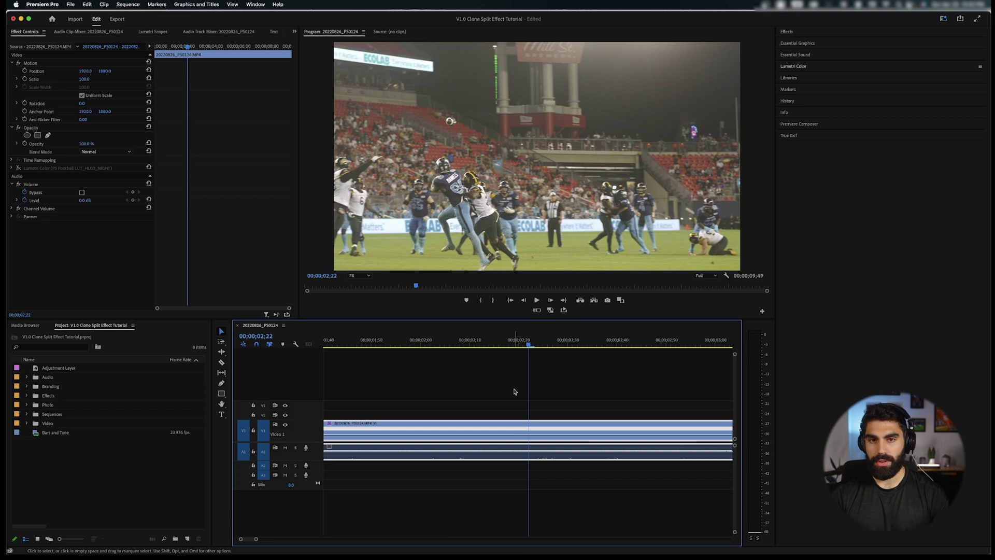
{"action": "left_click", "coordinate": [524, 433], "text": "super"}
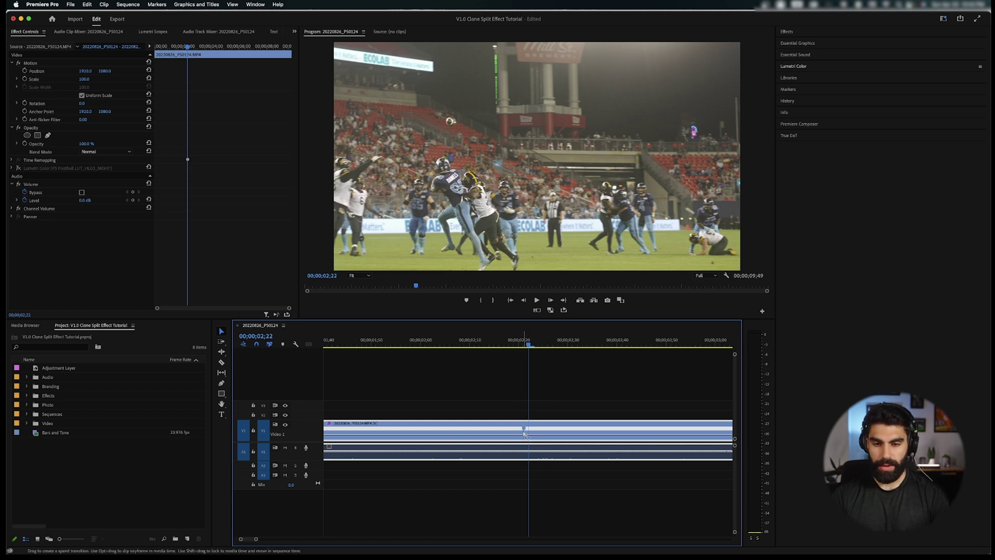
{"action": "left_click_drag", "start_coordinate": [525, 431], "coordinate": [549, 431]}
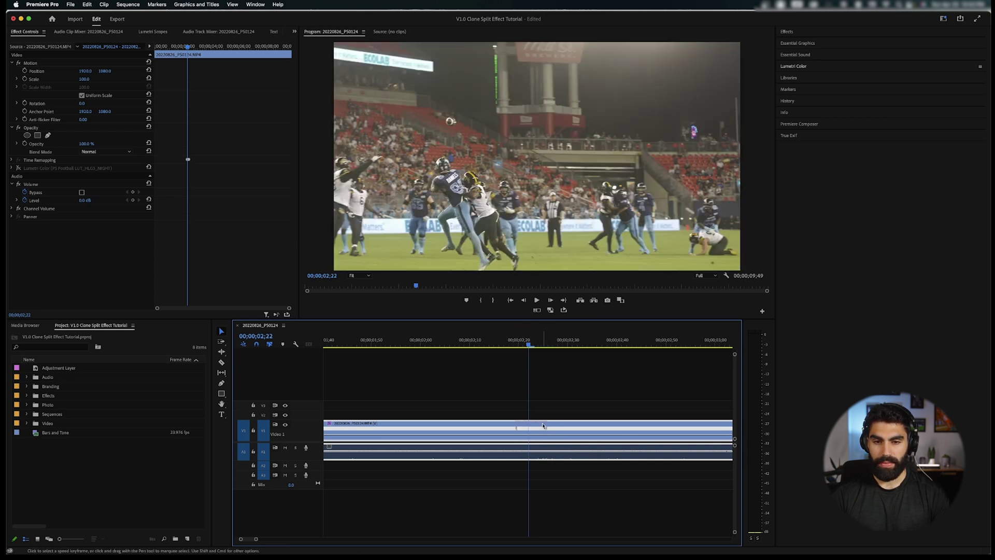
- Set the sequence timebase to 23.976 frames/second
{"action": "left_click", "coordinate": [132, 5]}
{"action": "left_click", "coordinate": [136, 20]}
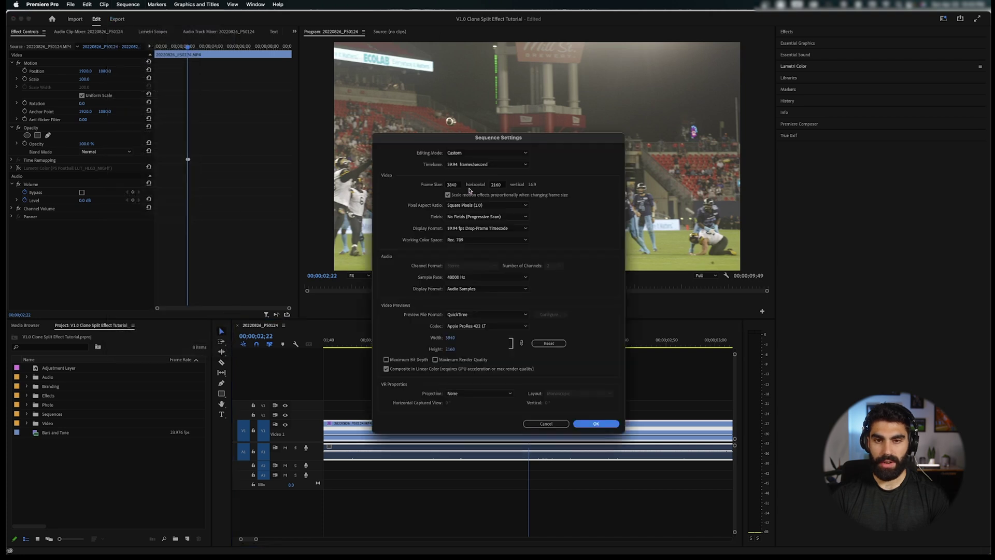
{"action": "left_click", "coordinate": [468, 165]}
{"action": "left_click", "coordinate": [476, 204]}
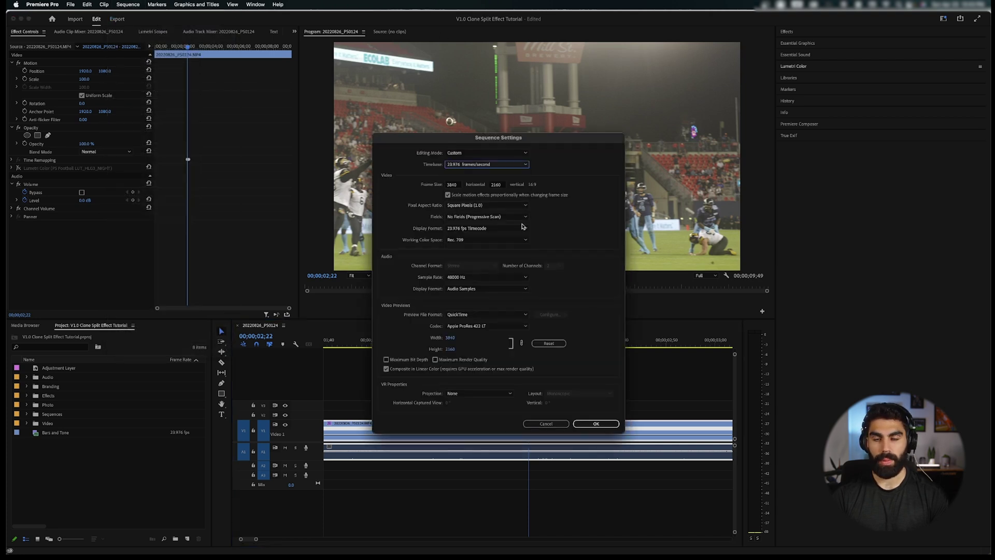
{"action": "left_click", "coordinate": [596, 424]}
- Widen the first speed ramp and slow the clip between it and a second ramp added at 00:00:02:15
{"action": "mouse_move", "coordinate": [527, 344]}
{"action": "left_mouse_down"}
{"action": "mouse_move", "coordinate": [518, 344]}
{"action": "mouse_move", "coordinate": [591, 345]}
{"action": "mouse_move", "coordinate": [542, 346]}
{"action": "left_mouse_up"}
{"action": "left_click_drag", "start_coordinate": [515, 431], "coordinate": [492, 431]}
{"action": "left_click", "coordinate": [608, 345]}
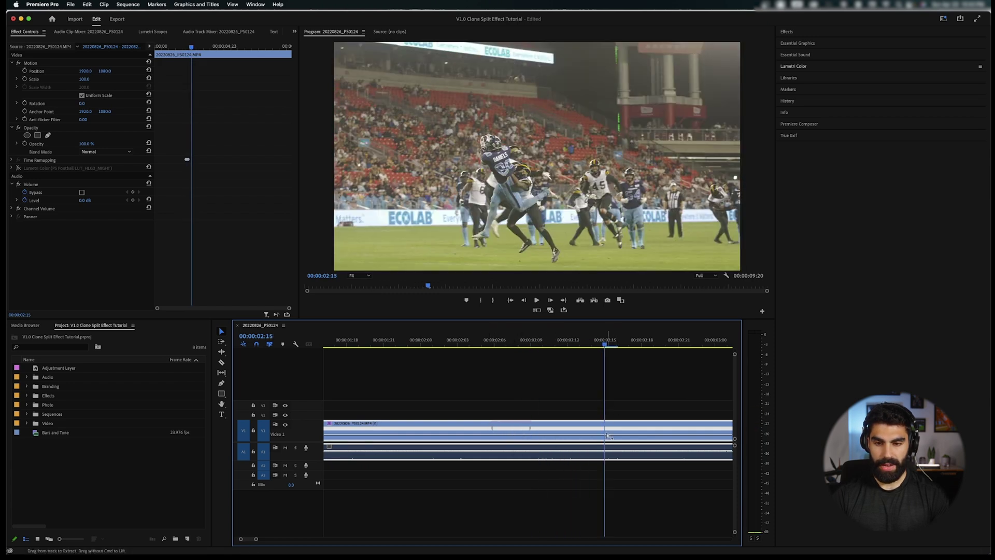
{"action": "left_click_drag", "start_coordinate": [604, 435], "coordinate": [641, 431]}
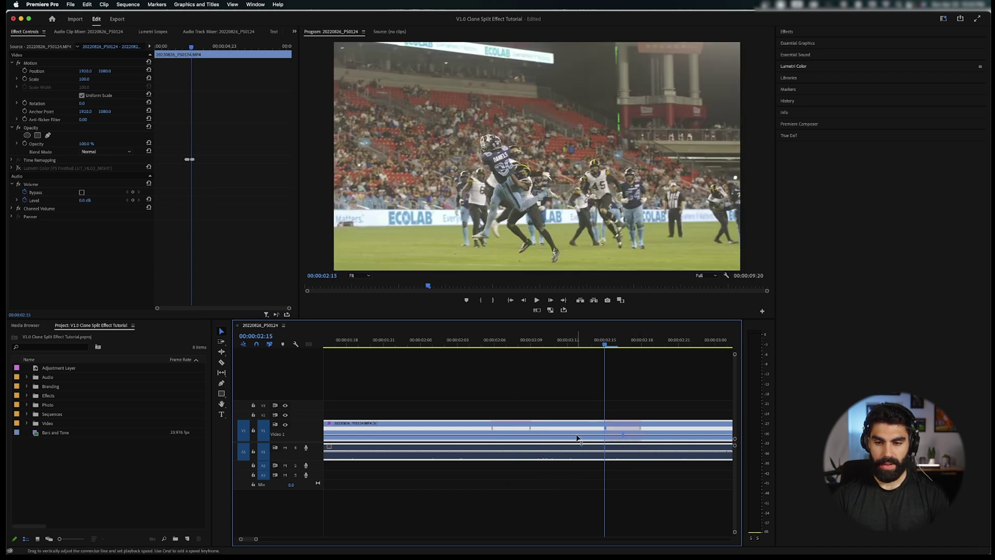
{"action": "left_click_drag", "start_coordinate": [578, 434], "coordinate": [587, 450]}
- Split the audio around the slowed section and shift the last audio piece later to match the second speed ramp
{"action": "key", "text": "c"}
{"action": "left_click", "coordinate": [641, 448]}
{"action": "key", "text": "v"}
{"action": "left_click", "coordinate": [667, 455]}
{"action": "key", "text": "minus"}
{"action": "left_click_drag", "start_coordinate": [605, 458], "coordinate": [664, 462]}
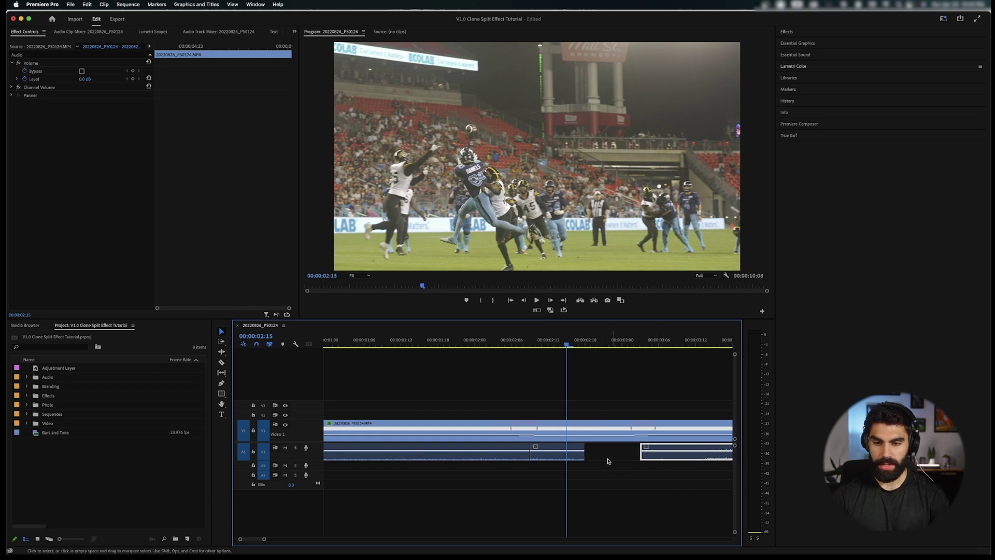
- Set the speed of the middle audio piece to 50% so it fills the gap
{"action": "left_click", "coordinate": [576, 460]}
{"action": "key", "text": "super+r"}
{"action": "type", "text": "50"}
{"action": "key", "text": "Return"}
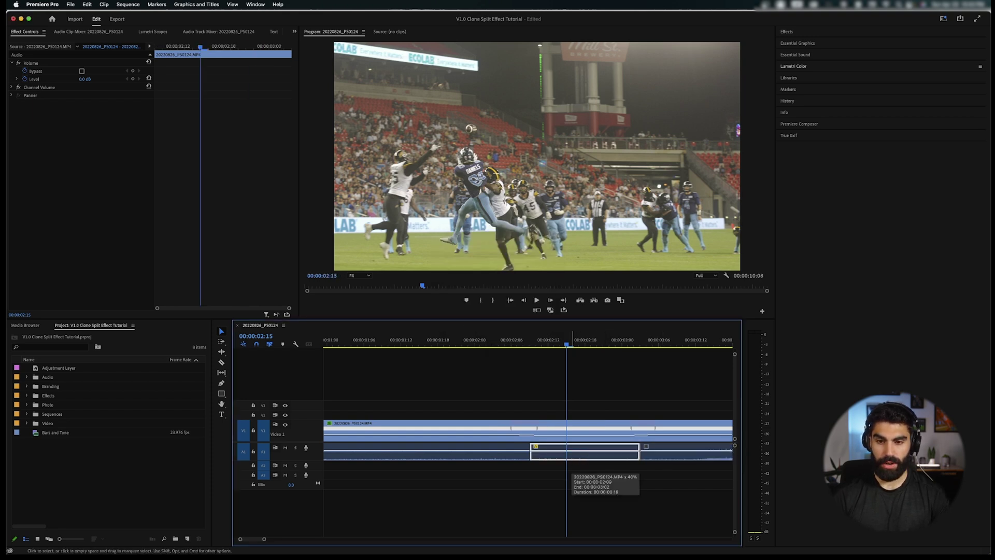
- Apply the default audio transition to both cuts around the slowed audio piece and play the sequence
{"action": "key", "text": "super+shift+d"}
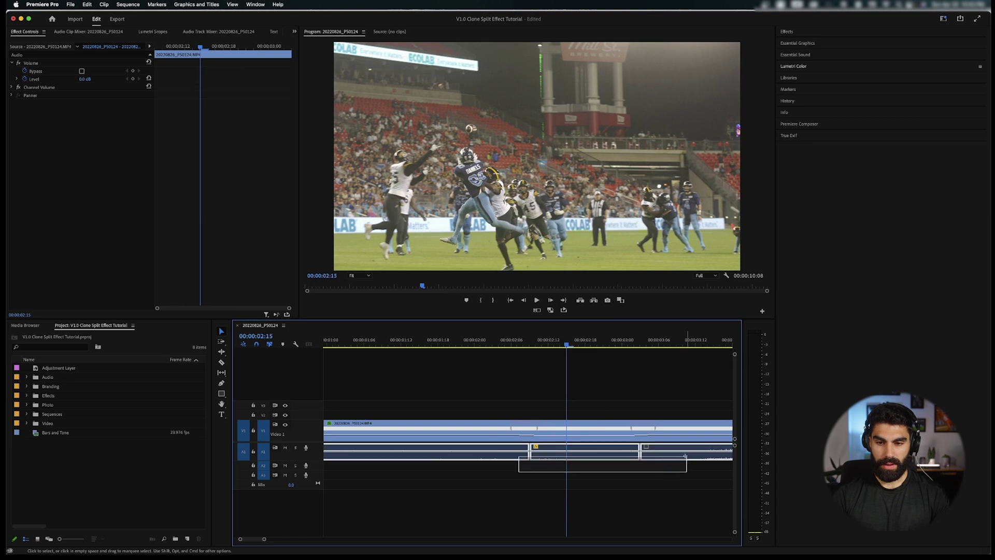
{"action": "left_click", "coordinate": [520, 473]}
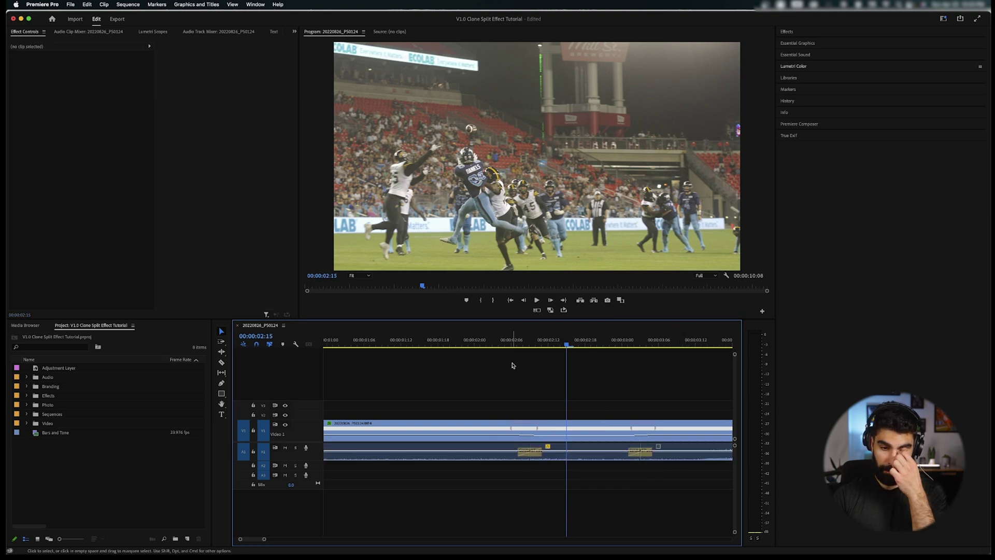
{"action": "key", "text": "space"}
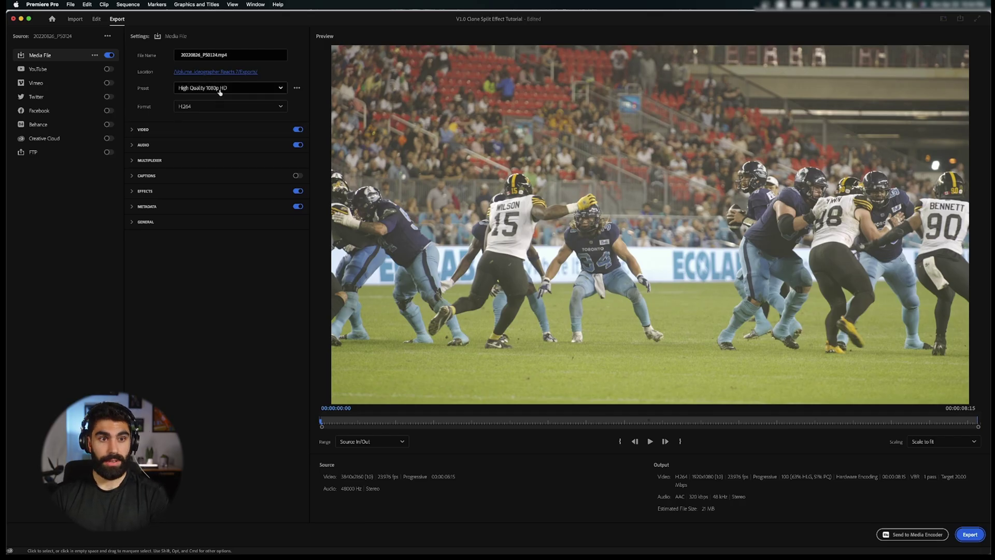
- Set the export format to QuickTime with the Apple ProRes 4444 video codec
{"action": "left_click", "coordinate": [220, 88]}
{"action": "left_click", "coordinate": [190, 115]}
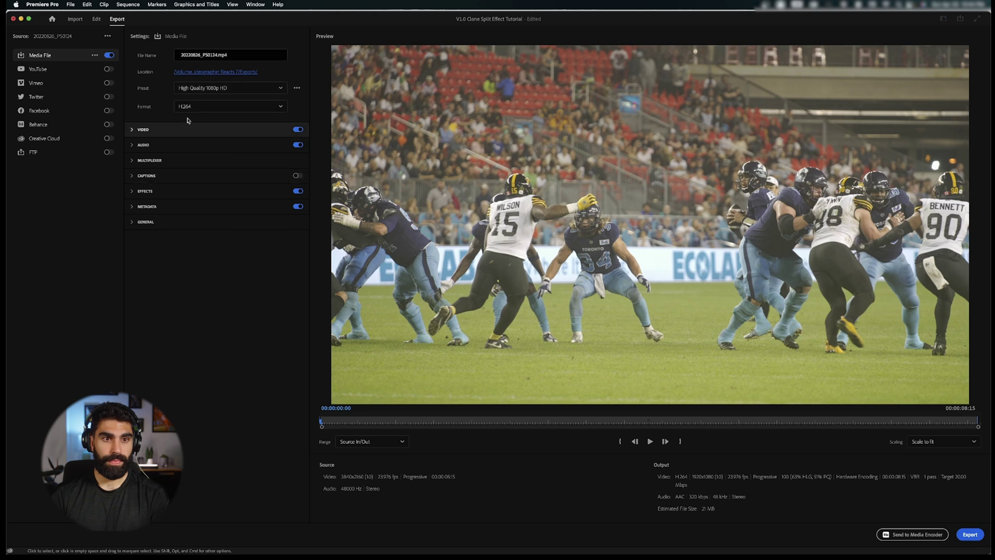
{"action": "left_click", "coordinate": [223, 106]}
{"action": "scroll", "coordinate": [221, 155], "scroll_direction": "down", "scroll_amount": 5}
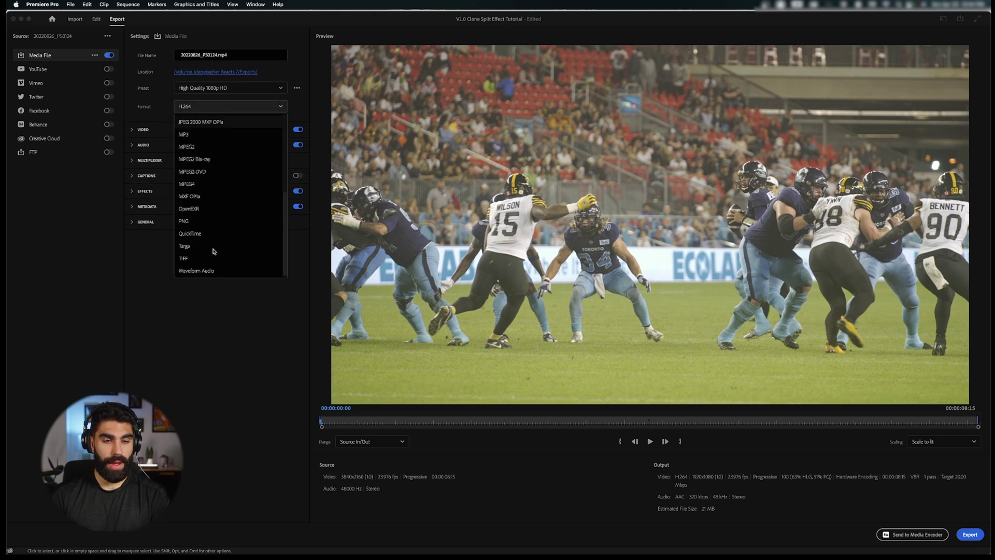
{"action": "left_click", "coordinate": [189, 234]}
{"action": "left_click", "coordinate": [212, 129]}
{"action": "left_click", "coordinate": [228, 161]}
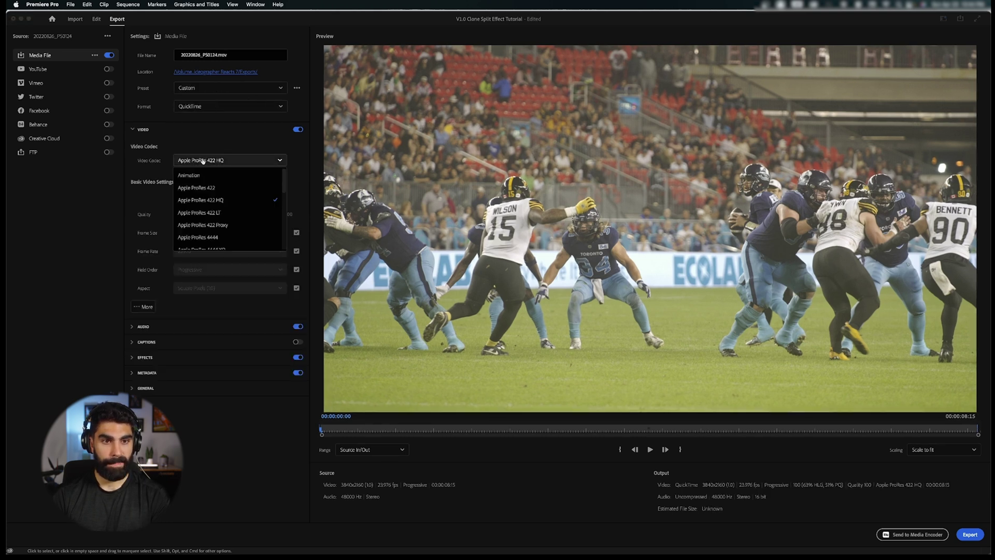
{"action": "scroll", "coordinate": [225, 219], "scroll_direction": "down", "scroll_amount": 2}
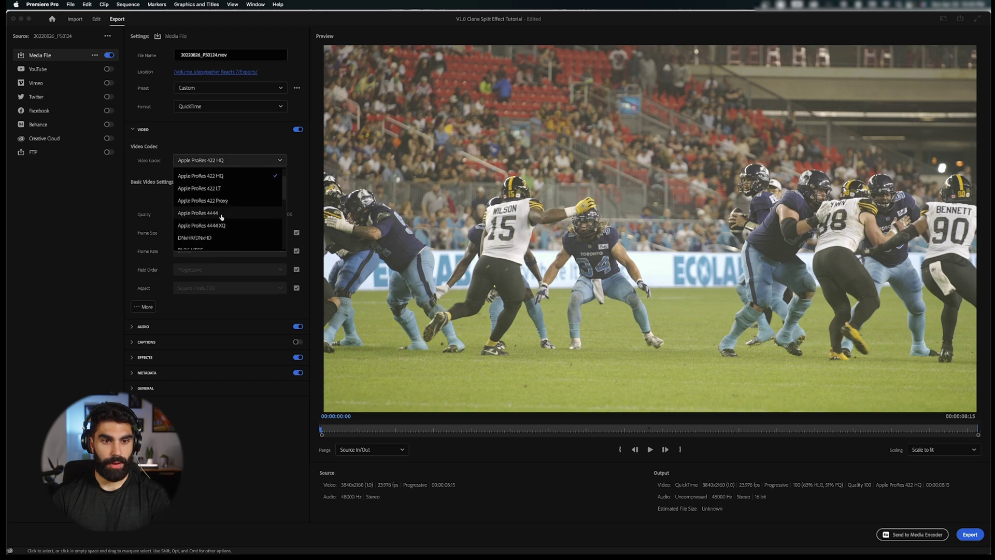
{"action": "left_click", "coordinate": [216, 214]}
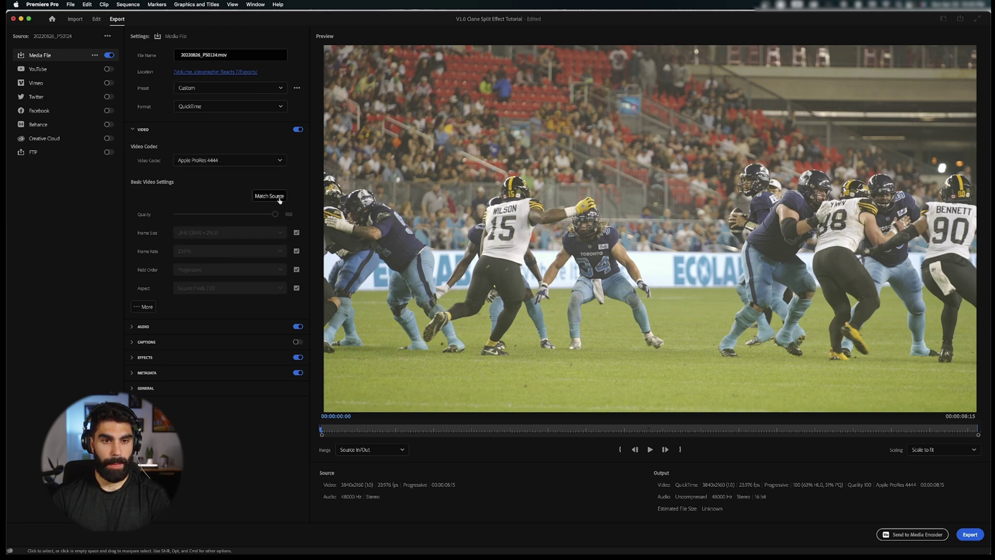
- Set the export depth to 16 bpc and enable Use Maximum Render Quality
{"action": "left_click", "coordinate": [143, 306]}
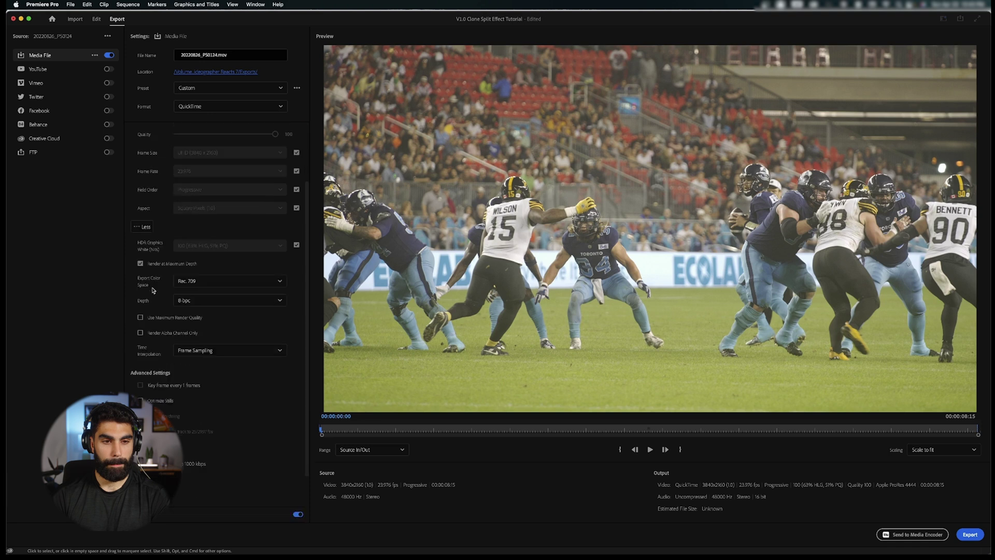
{"action": "scroll", "coordinate": [196, 270], "scroll_direction": "down", "scroll_amount": 5}
{"action": "left_click", "coordinate": [207, 238]}
{"action": "left_click", "coordinate": [188, 279]}
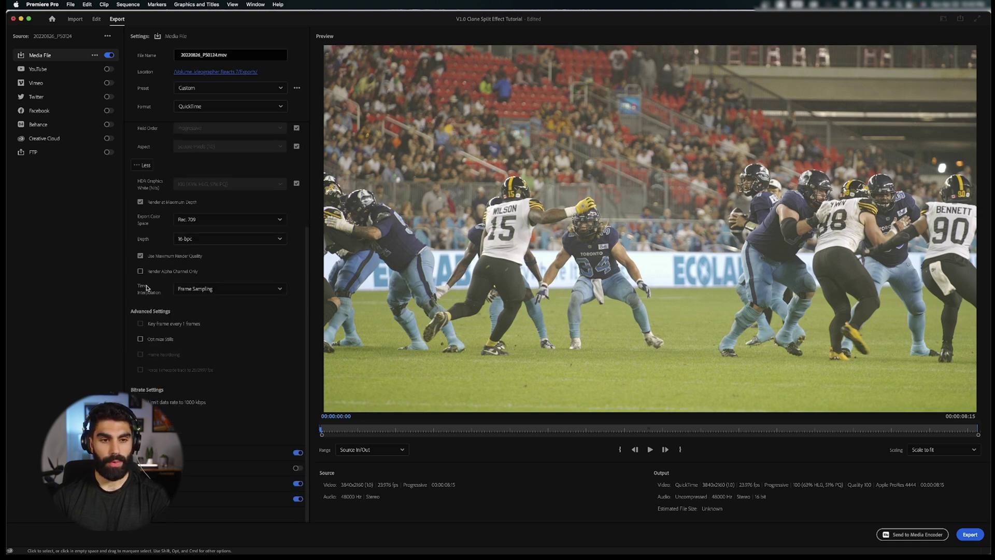
- Enable the Lumetri Look / LUT export effect and load QT Gamma Compensation.cube
{"action": "left_click", "coordinate": [145, 483]}
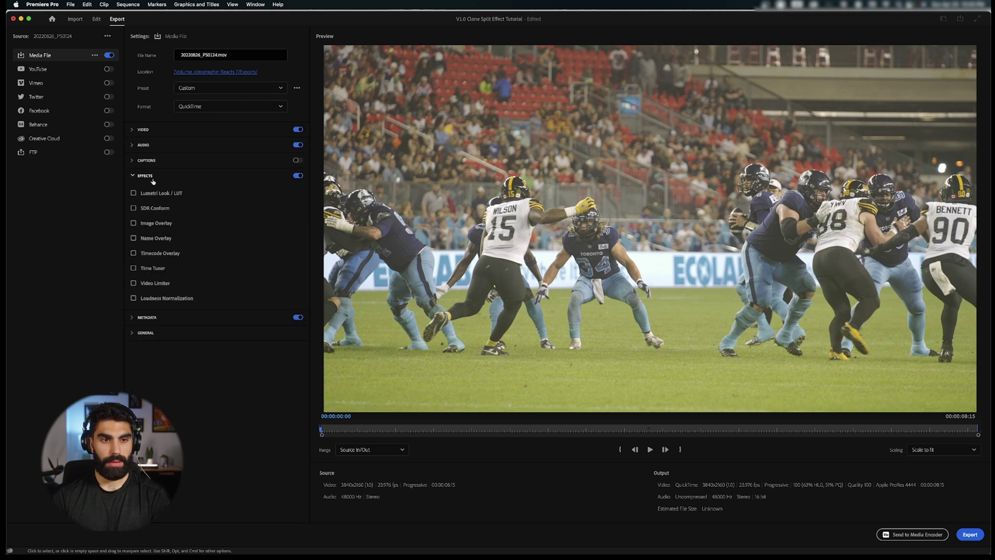
{"action": "left_click", "coordinate": [133, 193]}
{"action": "left_click", "coordinate": [229, 211]}
{"action": "left_click", "coordinate": [212, 253]}
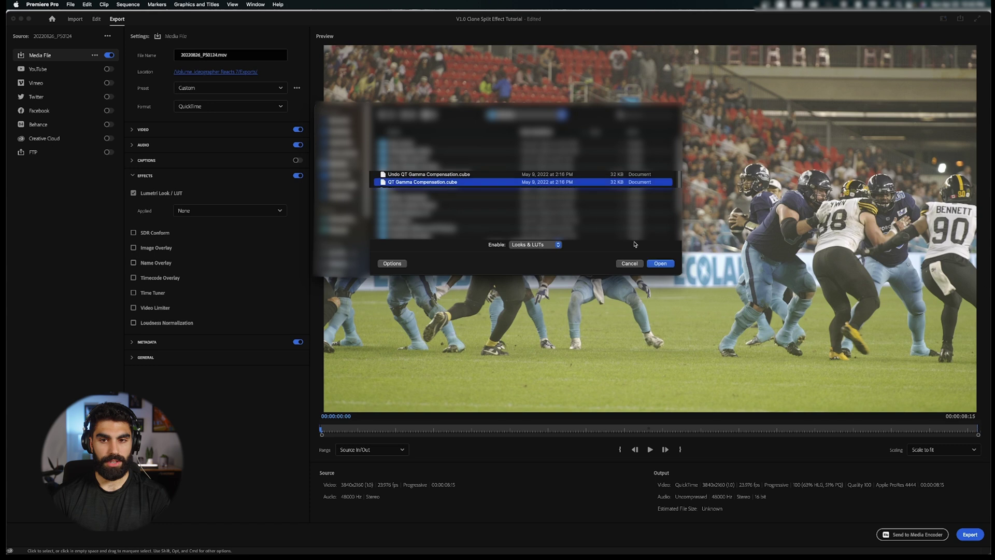
{"action": "left_click", "coordinate": [659, 263]}
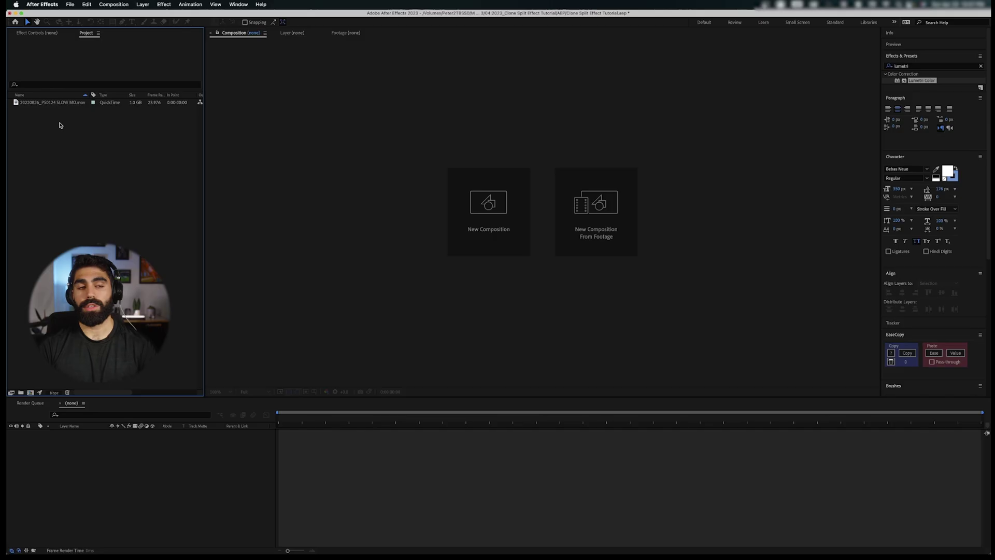
- Switch to After Effects, create a composition from the 20220826_P50124 SLOW MO.mov footage and review its composition settings
{"action": "left_click", "coordinate": [41, 103]}
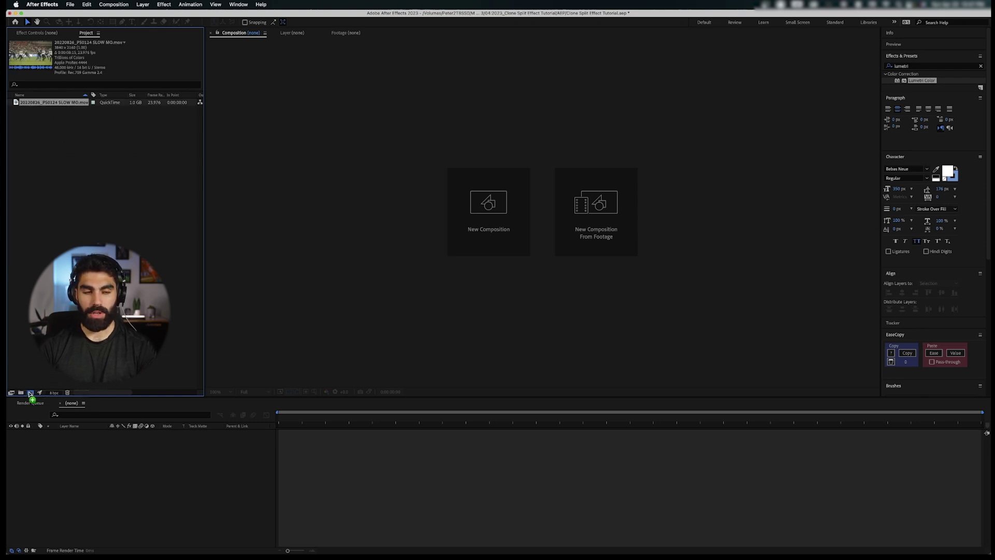
{"action": "left_click_drag", "start_coordinate": [30, 392], "coordinate": [30, 392]}
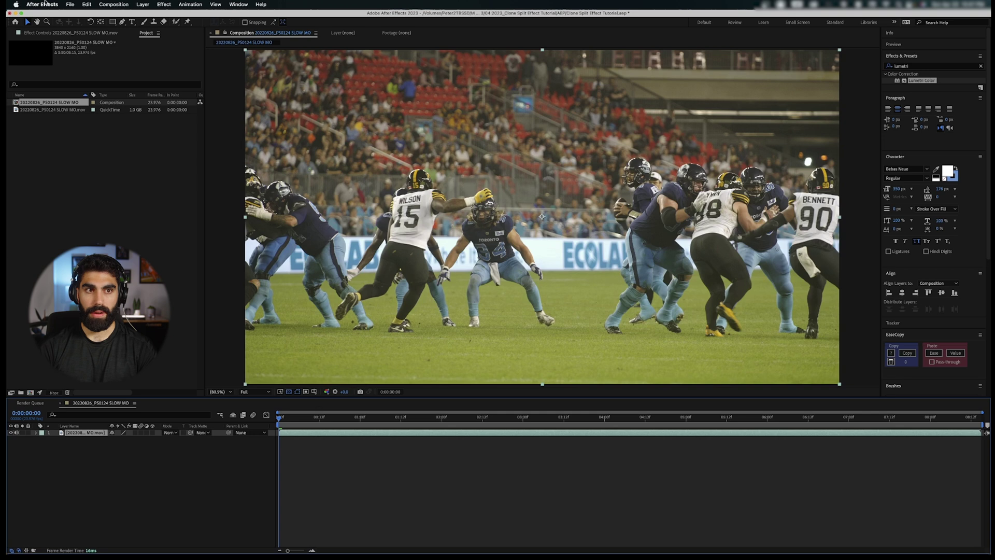
{"action": "left_click", "coordinate": [114, 4]}
{"action": "left_click", "coordinate": [121, 29]}
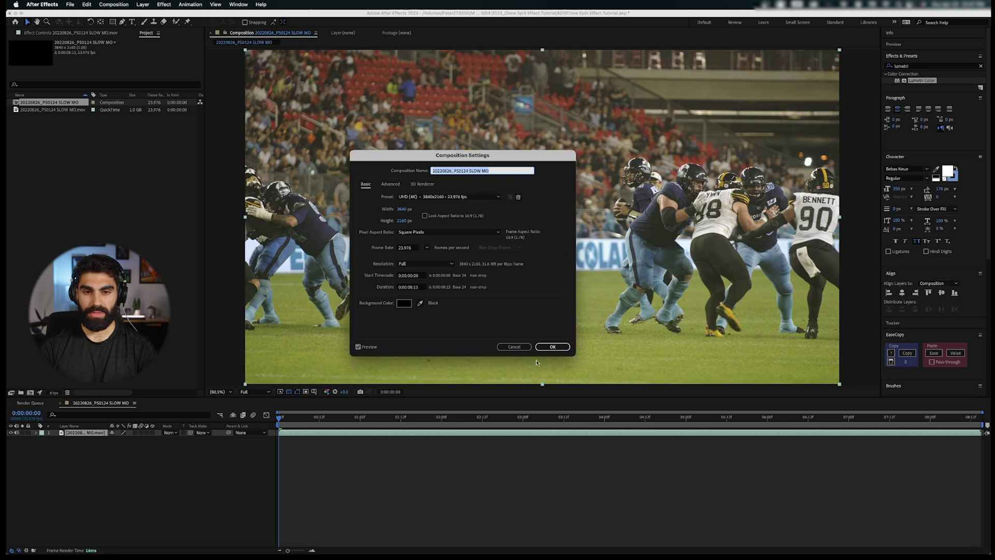
{"action": "left_click", "coordinate": [554, 346]}
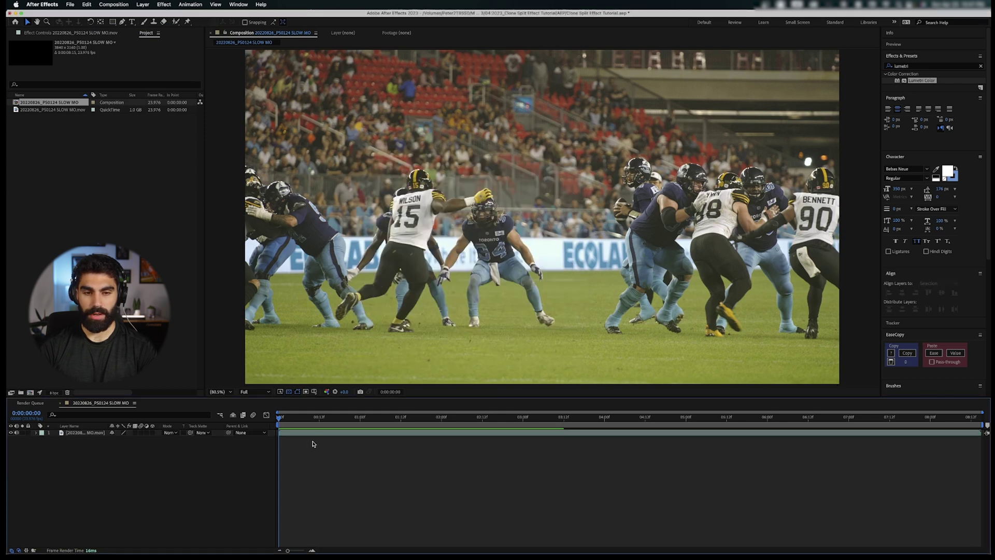
- Mark the footage layer at the start of the player's leap and at its end, 0:00:03:07
{"action": "left_click", "coordinate": [337, 420]}
{"action": "left_click_drag", "start_coordinate": [337, 423], "coordinate": [476, 429]}
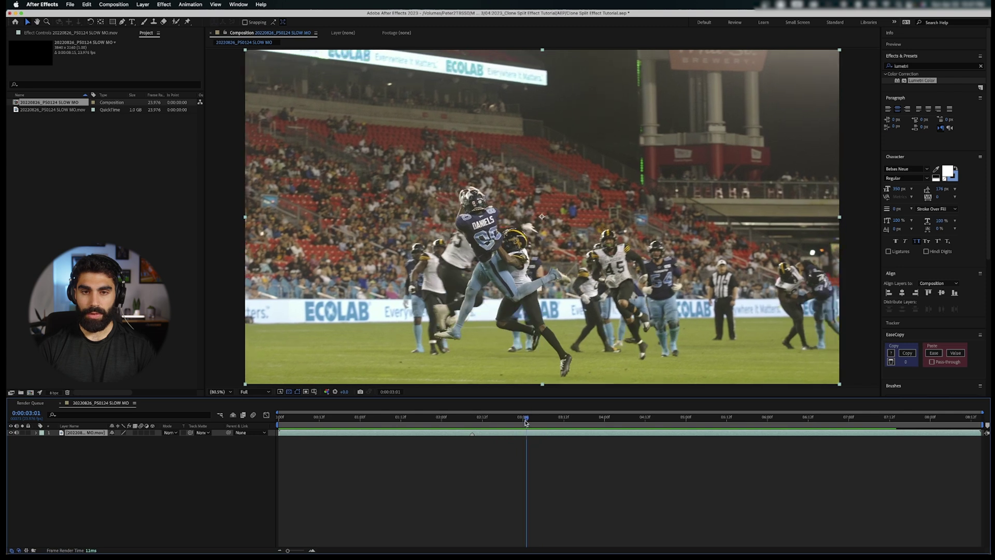
{"action": "left_click_drag", "start_coordinate": [526, 421], "coordinate": [547, 424]}
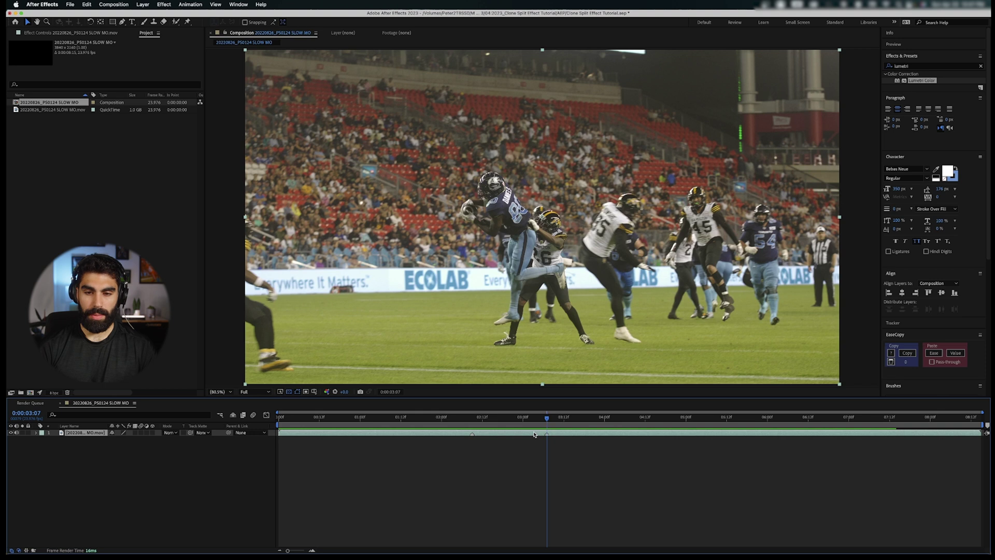
- With the playhead at 0:00:02:10, duplicate the footage layer and turn off the lower copy's video and audio
{"action": "left_click_drag", "start_coordinate": [479, 421], "coordinate": [475, 420]}
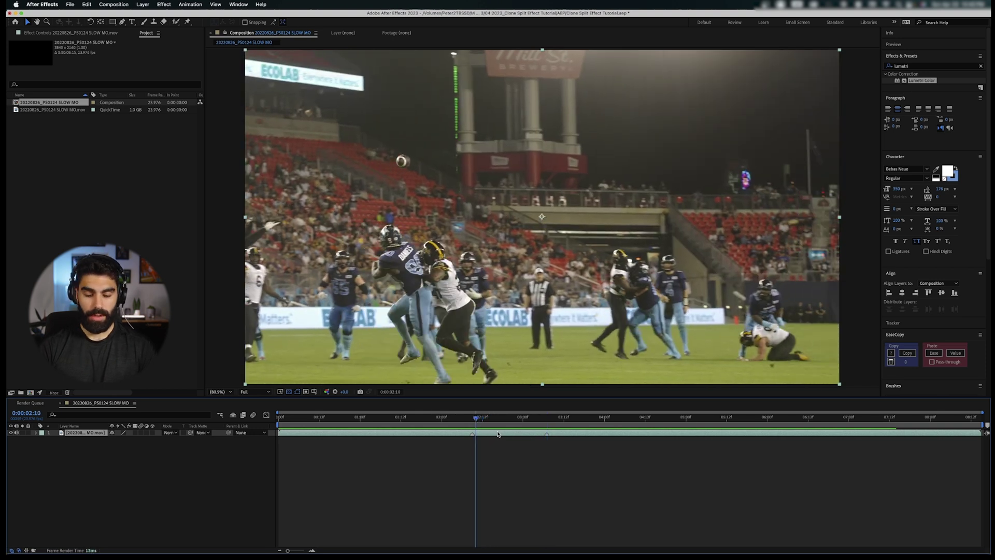
{"action": "key", "text": "super+d"}
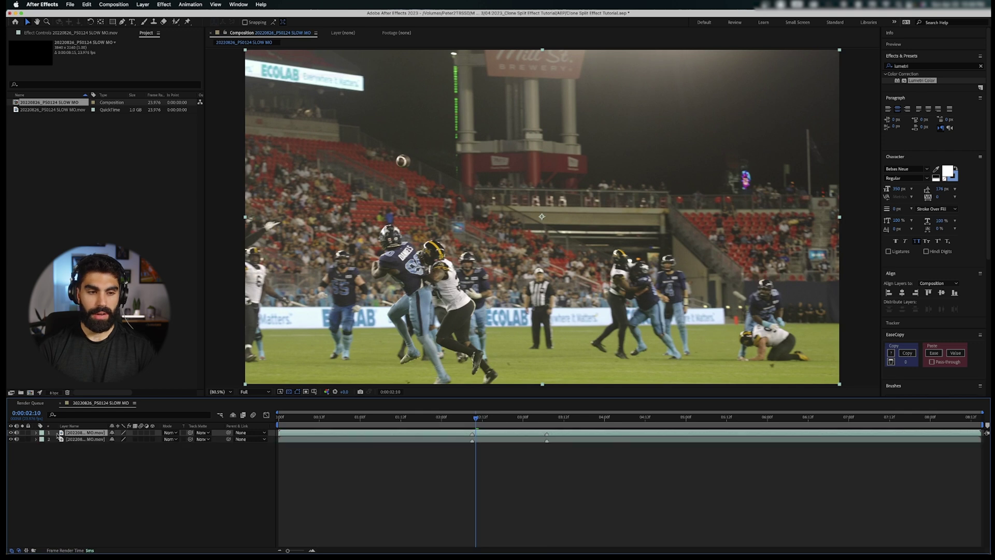
{"action": "left_click", "coordinate": [12, 439]}
{"action": "left_click", "coordinate": [16, 439]}
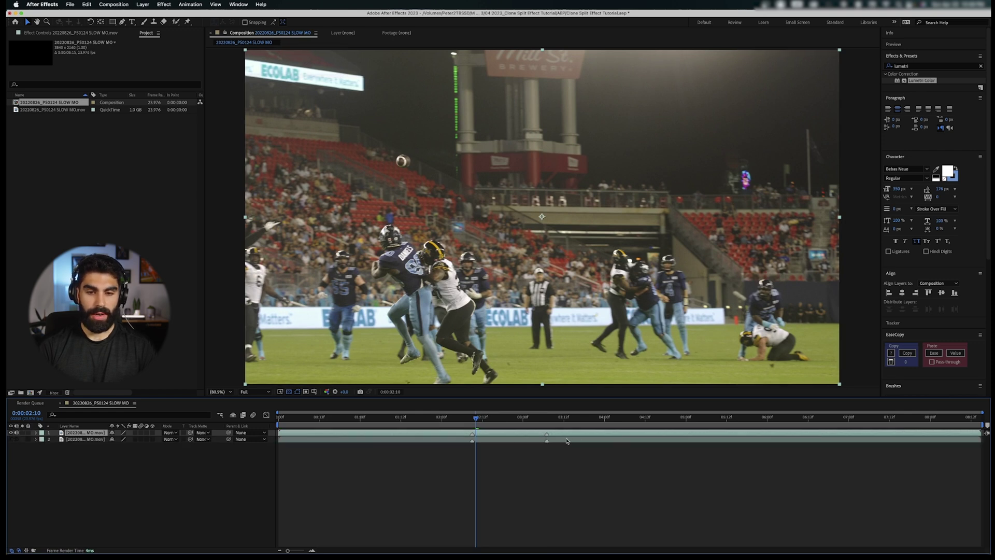
- Trim the upper footage layer to the marked leap, running from 0:00:02:09 to 0:00:03:06
{"action": "key", "text": "="}
{"action": "key", "text": "="}
{"action": "key", "text": "j"}
{"action": "key", "text": "alt+bracketleft"}
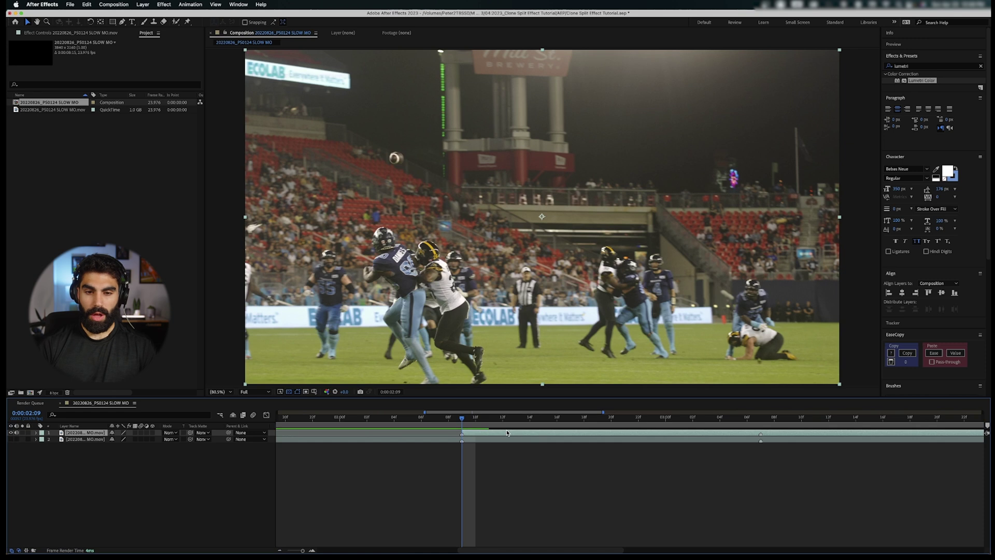
{"action": "left_click", "coordinate": [763, 424]}
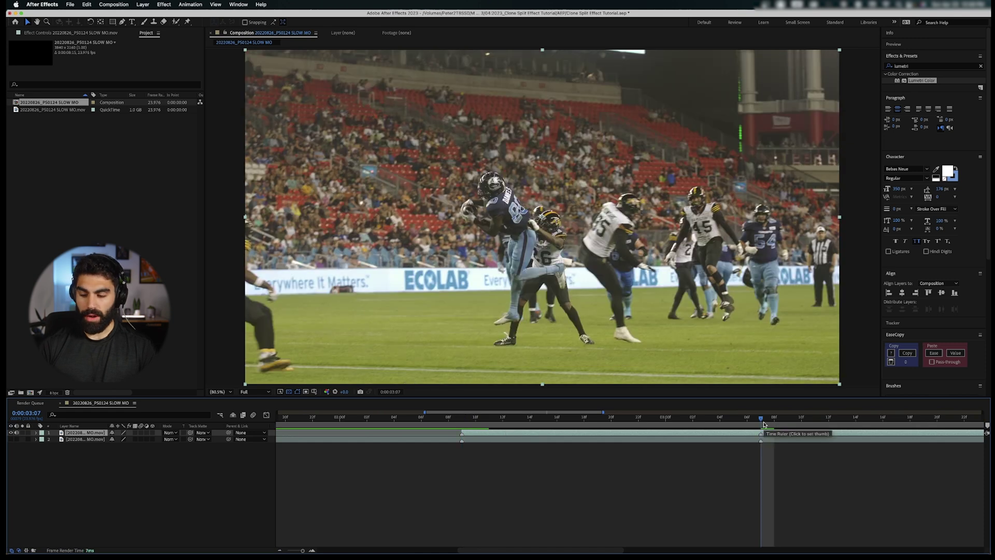
{"action": "key", "text": "Page_Up"}
- Preview the trimmed leap, then open the upper footage layer in its own viewer with the playhead at 0:00:02:09
{"action": "key", "text": "space"}
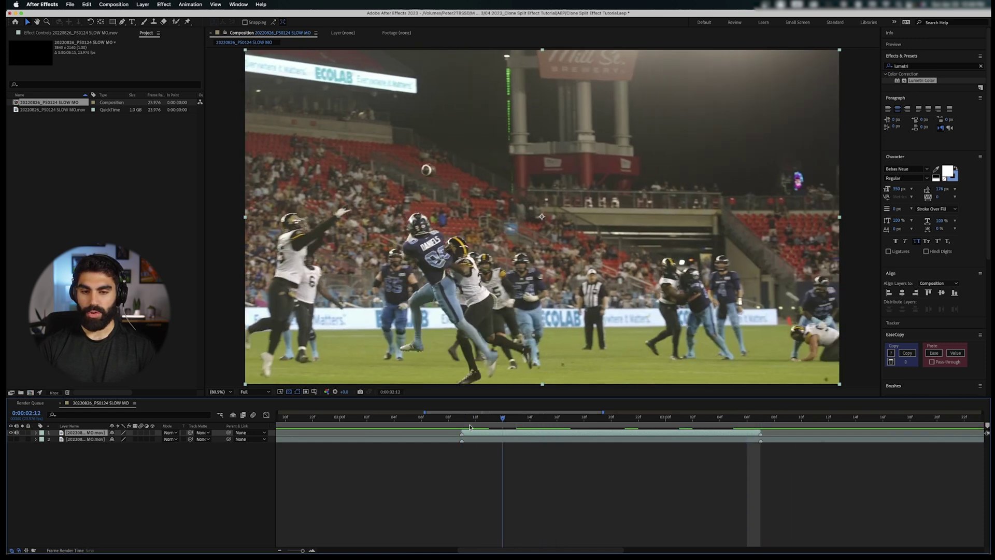
{"action": "key", "text": "space"}
{"action": "left_click", "coordinate": [480, 424]}
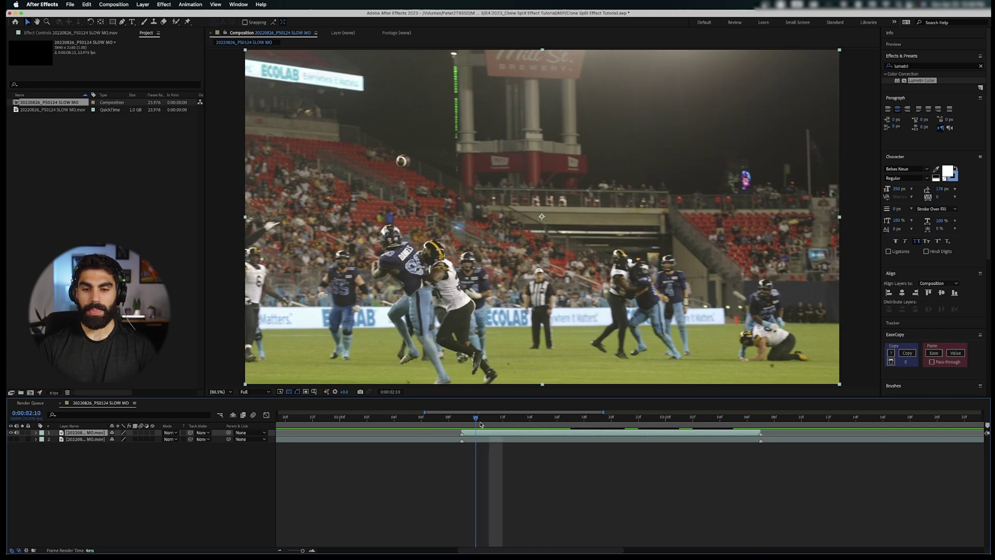
{"action": "left_click_drag", "start_coordinate": [476, 422], "coordinate": [420, 423]}
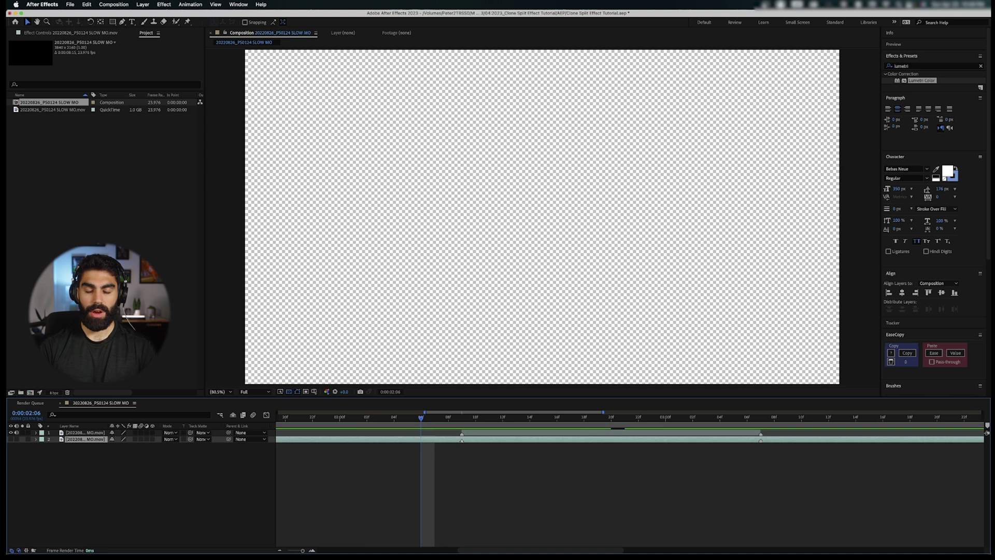
{"action": "left_click_drag", "start_coordinate": [457, 424], "coordinate": [462, 424]}
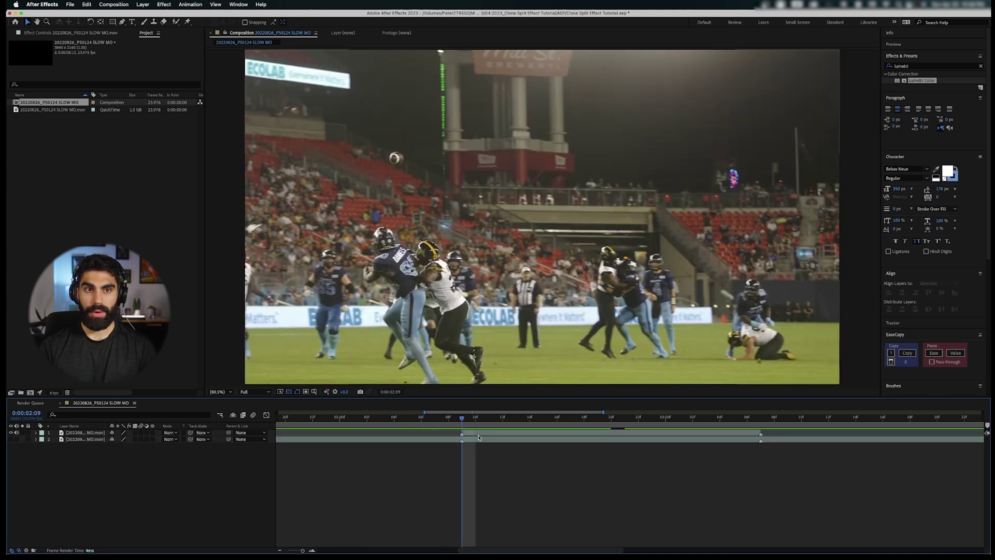
{"action": "double_click", "coordinate": [478, 435]}
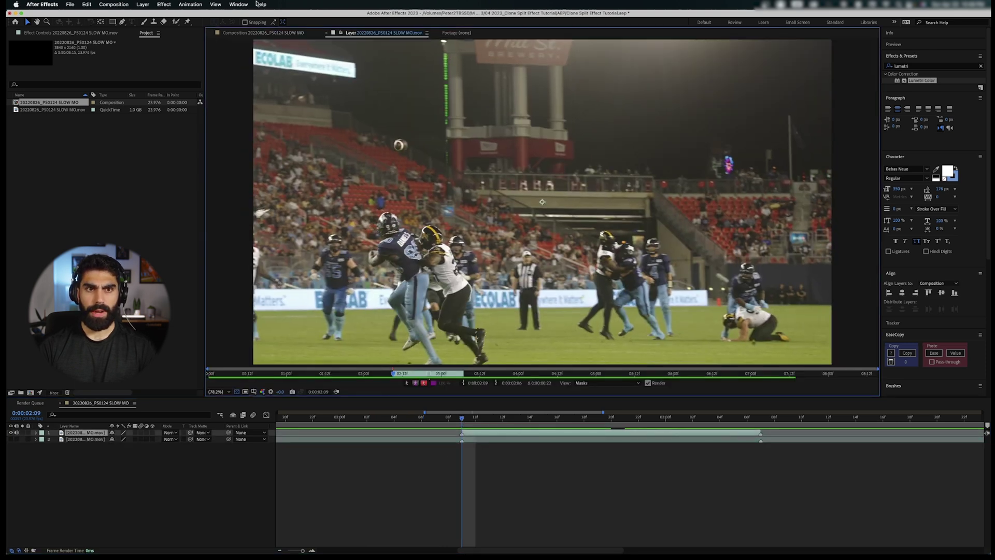
- Switch the workspace to Default and back to Effects
{"action": "left_click", "coordinate": [240, 4]}
{"action": "mouse_move", "coordinate": [242, 20]}
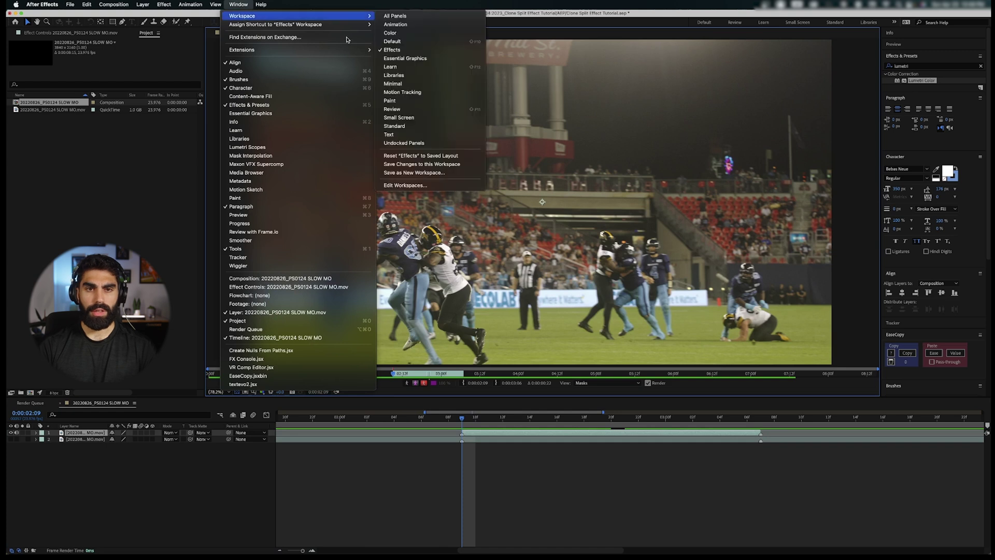
{"action": "left_click", "coordinate": [392, 41]}
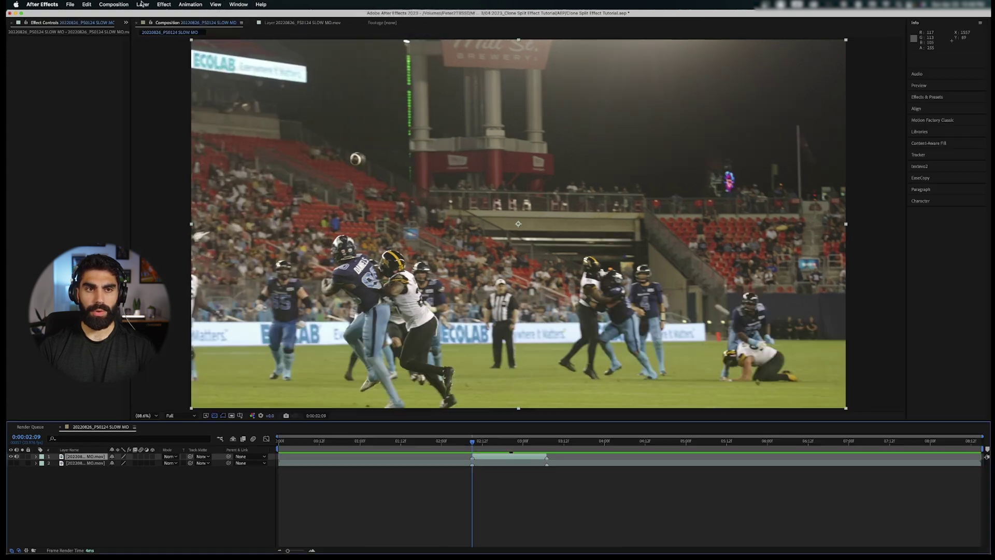
{"action": "left_click", "coordinate": [238, 4]}
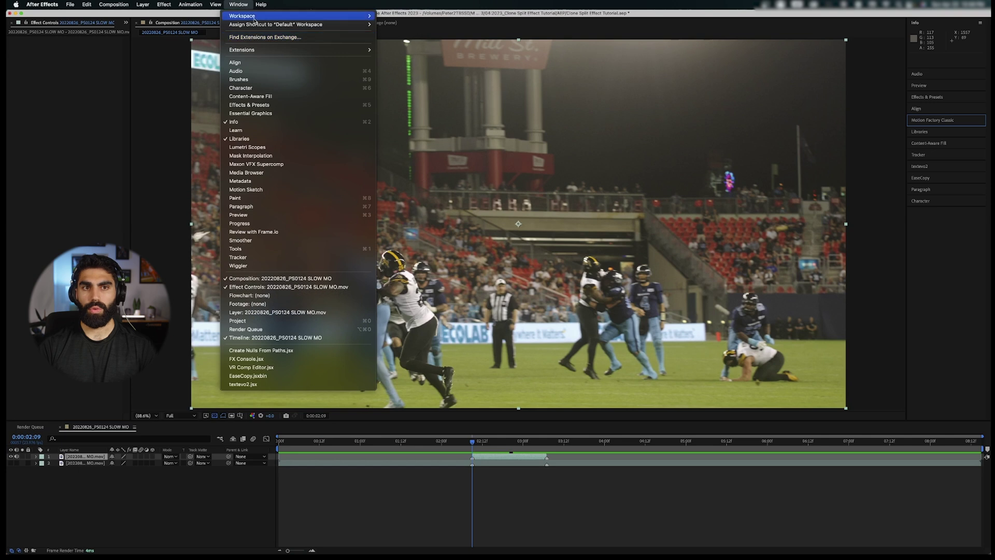
{"action": "mouse_move", "coordinate": [311, 16]}
{"action": "left_click", "coordinate": [408, 51]}
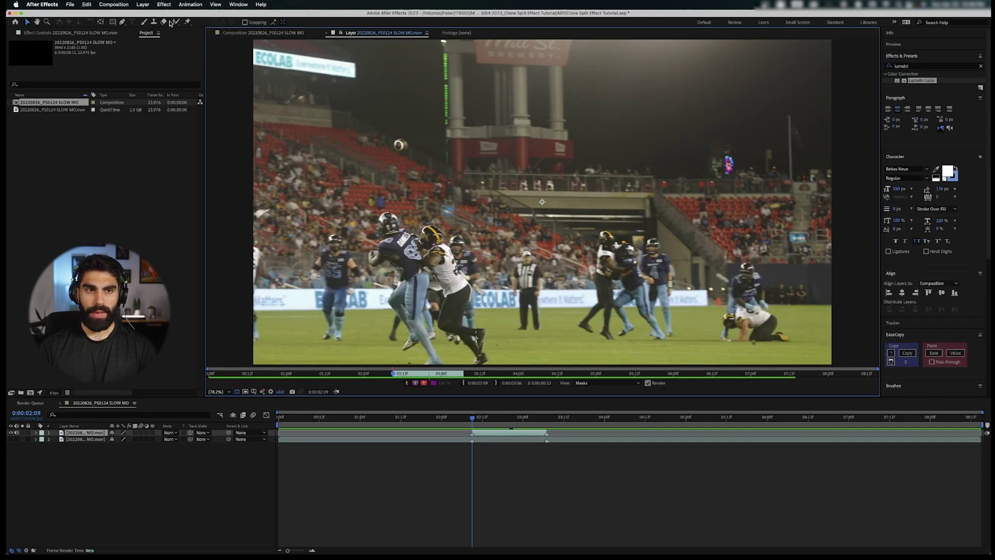
- Start a Roto Brush selection on the leaping player's helmet and upper body at 0:00:02:09, keeping version 2.0
{"action": "left_click", "coordinate": [176, 22]}
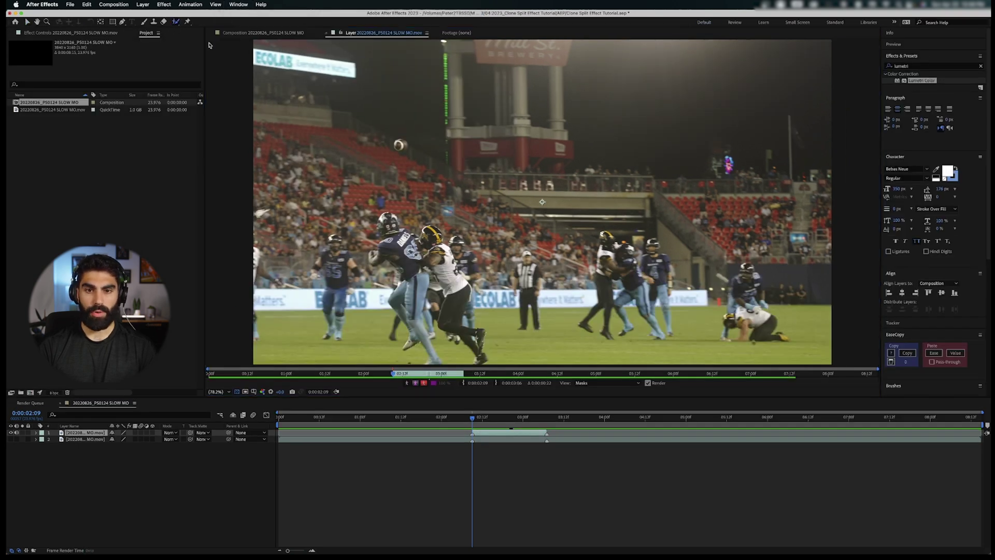
{"action": "left_click", "coordinate": [499, 434]}
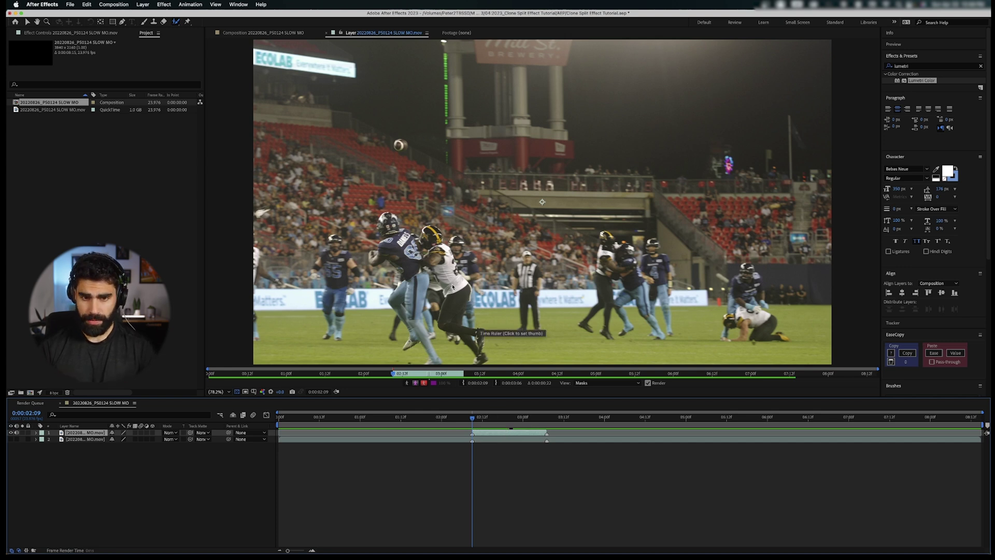
{"action": "scroll", "coordinate": [452, 288], "scroll_direction": "up", "scroll_amount": 2}
{"action": "left_click_drag", "start_coordinate": [428, 293], "coordinate": [716, 171]}
{"action": "mouse_move", "coordinate": [438, 123]}
{"action": "left_mouse_down"}
{"action": "mouse_move", "coordinate": [466, 184]}
{"action": "mouse_move", "coordinate": [446, 195]}
{"action": "left_mouse_up"}
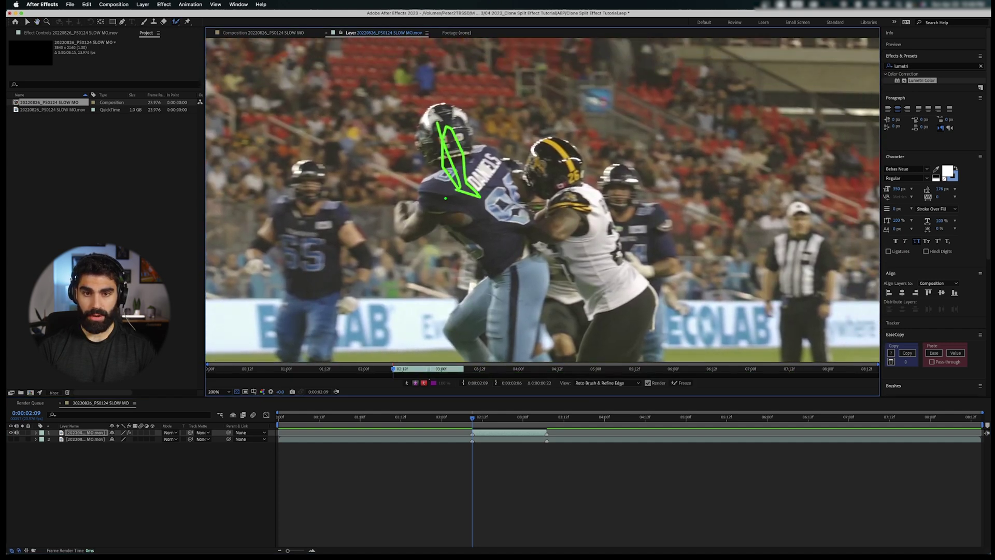
{"action": "left_click_drag", "start_coordinate": [412, 233], "coordinate": [411, 234]}
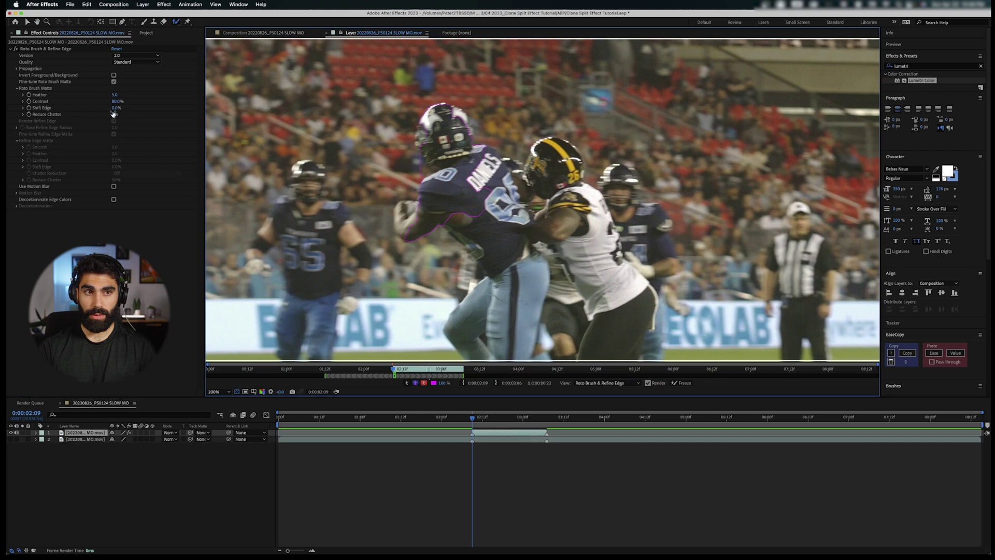
{"action": "left_click", "coordinate": [158, 55]}
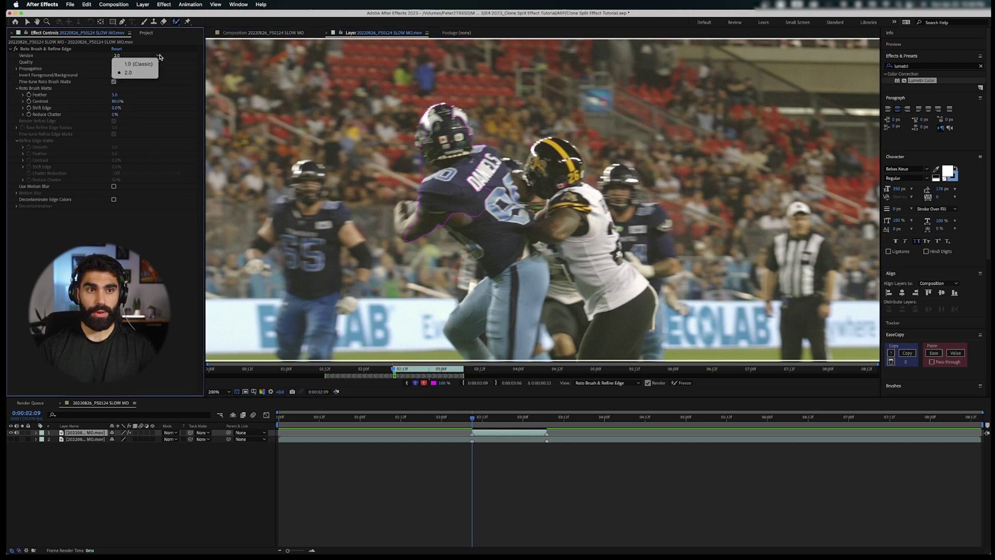
{"action": "left_click", "coordinate": [171, 57]}
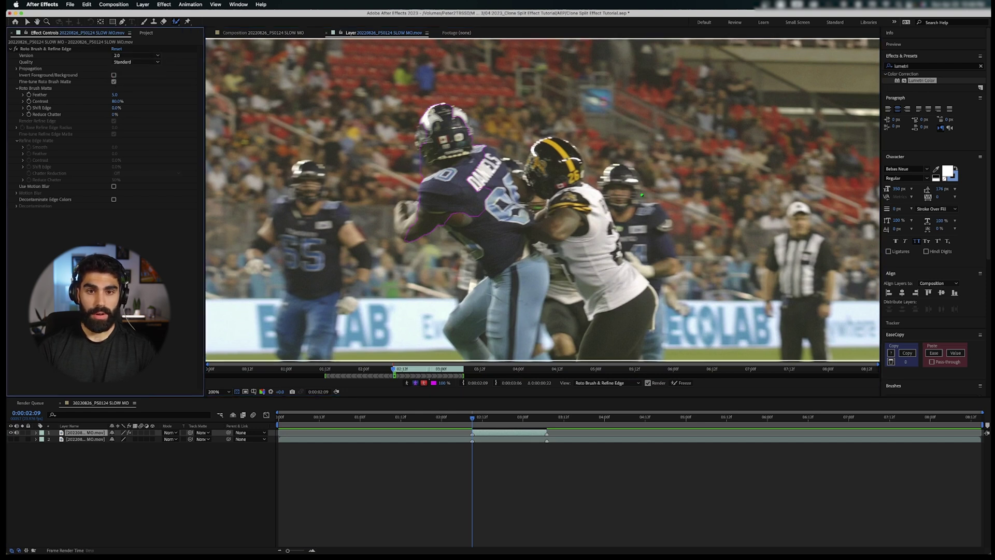
- Extend the Roto Brush selection over the player's torso, arms and hand, and refine its edge around the helmet
{"action": "scroll", "coordinate": [407, 213], "scroll_direction": "up", "scroll_amount": 2}
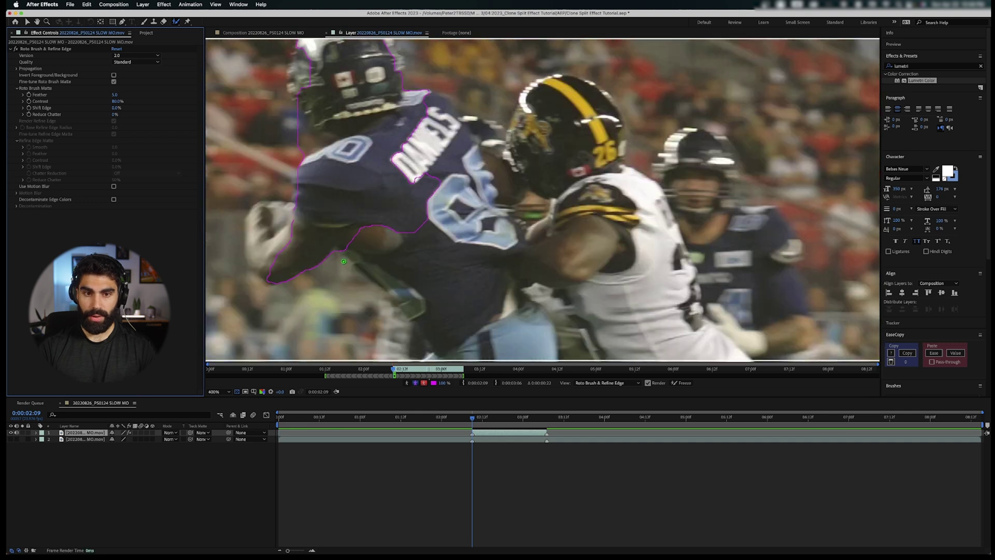
{"action": "mouse_move", "coordinate": [430, 243]}
{"action": "left_mouse_down"}
{"action": "mouse_move", "coordinate": [433, 198]}
{"action": "mouse_move", "coordinate": [471, 196]}
{"action": "left_mouse_up"}
{"action": "left_click_drag", "start_coordinate": [522, 232], "coordinate": [610, 322]}
{"action": "left_click_drag", "start_coordinate": [655, 173], "coordinate": [560, 212]}
{"action": "mouse_move", "coordinate": [414, 103]}
{"action": "left_mouse_down"}
{"action": "mouse_move", "coordinate": [420, 157]}
{"action": "mouse_move", "coordinate": [378, 144]}
{"action": "mouse_move", "coordinate": [391, 125]}
{"action": "left_mouse_up"}
{"action": "mouse_move", "coordinate": [449, 99]}
{"action": "left_mouse_down"}
{"action": "mouse_move", "coordinate": [483, 131]}
{"action": "mouse_move", "coordinate": [484, 163]}
{"action": "mouse_move", "coordinate": [485, 119]}
{"action": "left_mouse_up"}
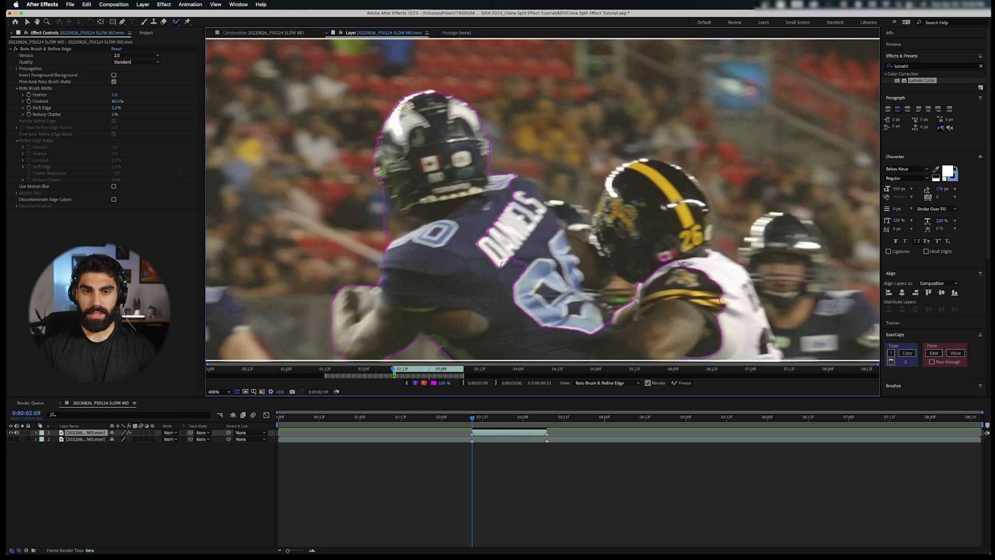
{"action": "left_click_drag", "start_coordinate": [365, 155], "coordinate": [400, 222]}
- Add the leaping player's thighs, lower legs and feet to the Roto Brush selection
{"action": "mouse_move", "coordinate": [606, 264]}
{"action": "left_mouse_down"}
{"action": "mouse_move", "coordinate": [580, 140]}
{"action": "mouse_move", "coordinate": [578, 42]}
{"action": "left_mouse_up"}
{"action": "left_click_drag", "start_coordinate": [479, 357], "coordinate": [475, 260]}
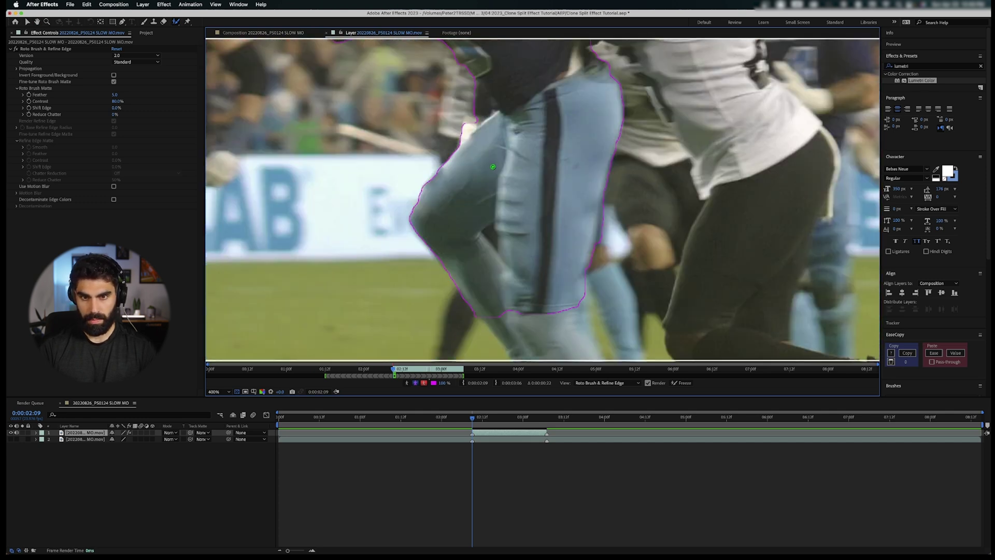
{"action": "scroll", "coordinate": [475, 261], "scroll_direction": "down", "scroll_amount": 2}
{"action": "mouse_move", "coordinate": [557, 155]}
{"action": "left_mouse_down"}
{"action": "mouse_move", "coordinate": [561, 180]}
{"action": "mouse_move", "coordinate": [548, 181]}
{"action": "left_mouse_up"}
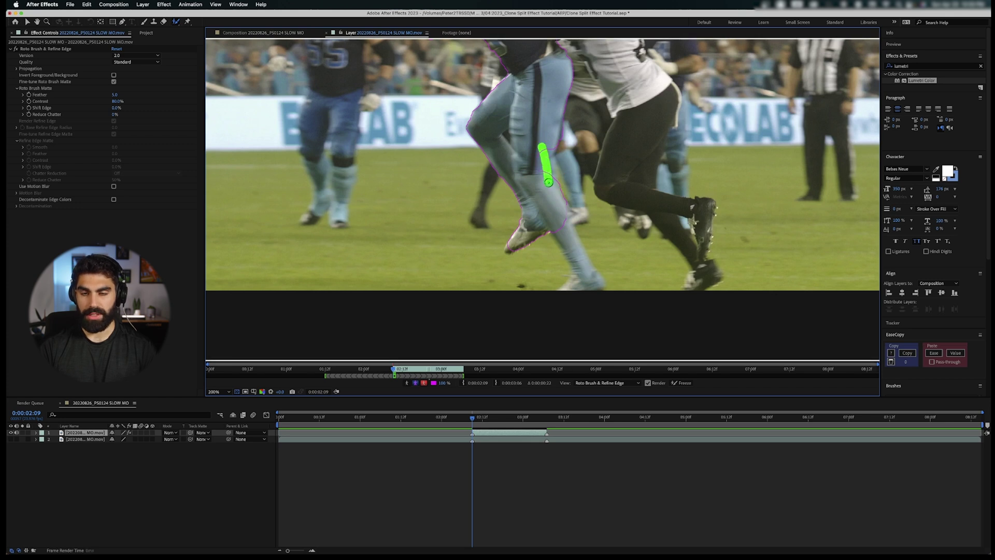
{"action": "left_click_drag", "start_coordinate": [560, 229], "coordinate": [591, 284]}
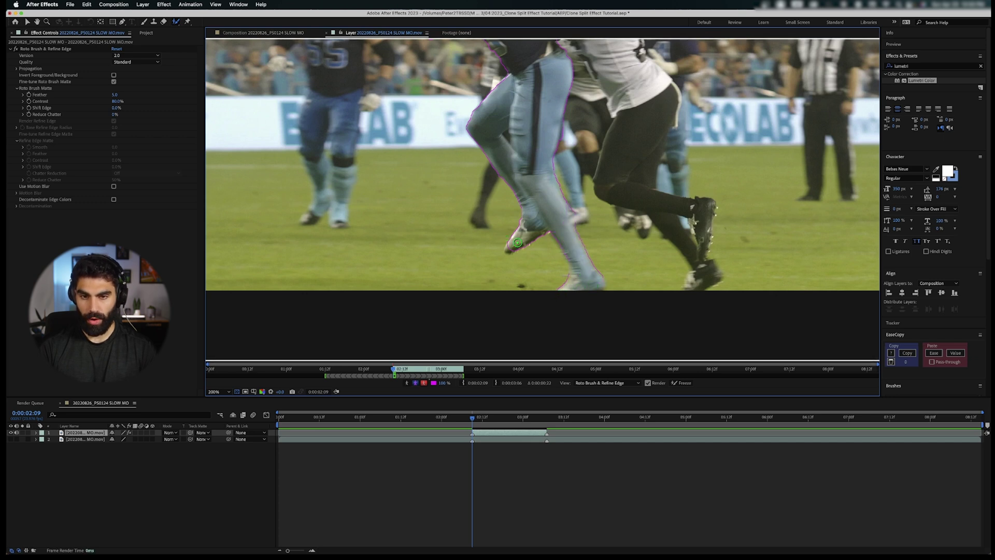
- Clean up the Roto Brush edges around the player's raised shoe and planted lower leg, excluding the grass and the player behind
{"action": "scroll", "coordinate": [517, 245], "scroll_direction": "up", "scroll_amount": 2}
{"action": "left_click_drag", "start_coordinate": [471, 299], "coordinate": [478, 290]}
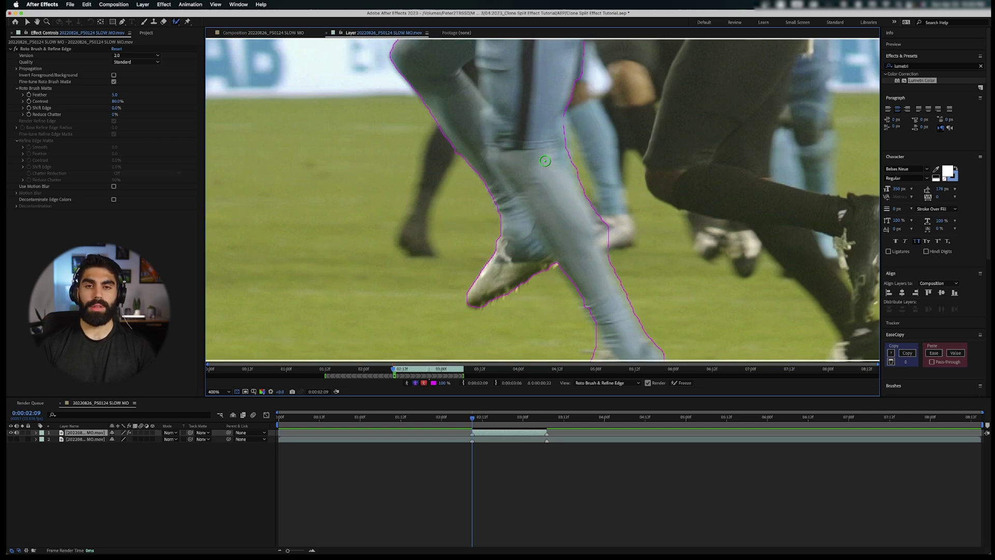
{"action": "left_click_drag", "start_coordinate": [612, 253], "coordinate": [599, 204]}
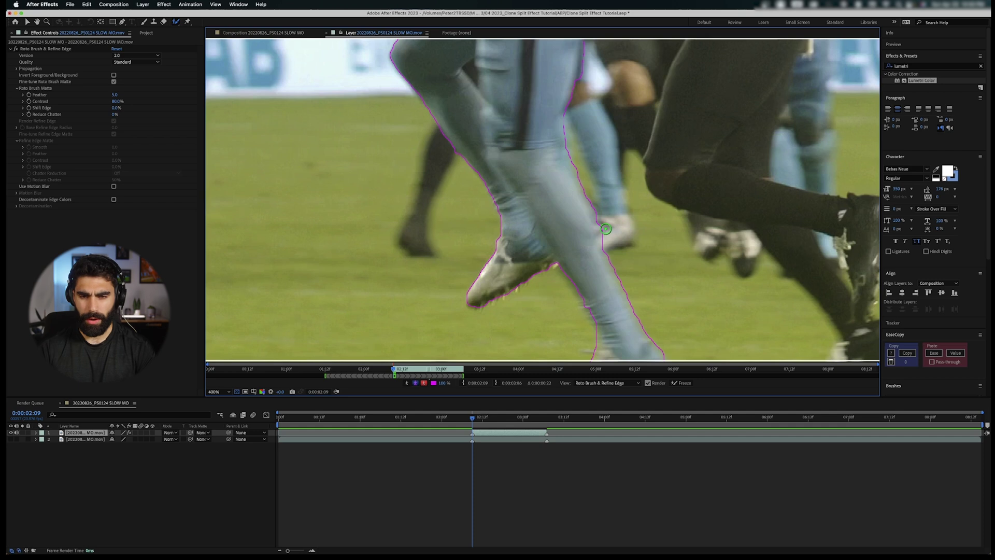
{"action": "scroll", "coordinate": [606, 229], "scroll_direction": "down", "scroll_amount": 2}
{"action": "scroll", "coordinate": [604, 283], "scroll_direction": "up", "scroll_amount": 2}
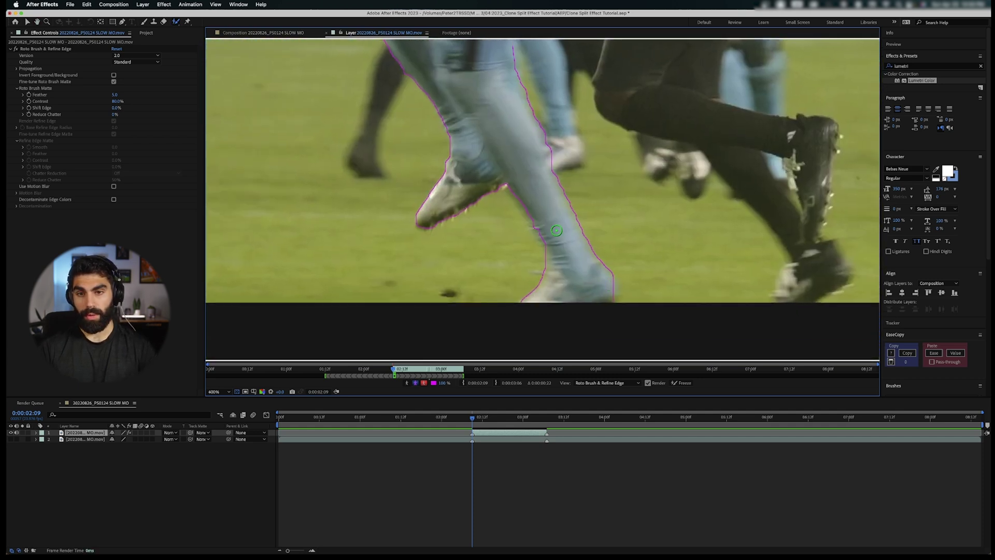
{"action": "left_click_drag", "start_coordinate": [514, 188], "coordinate": [558, 254]}
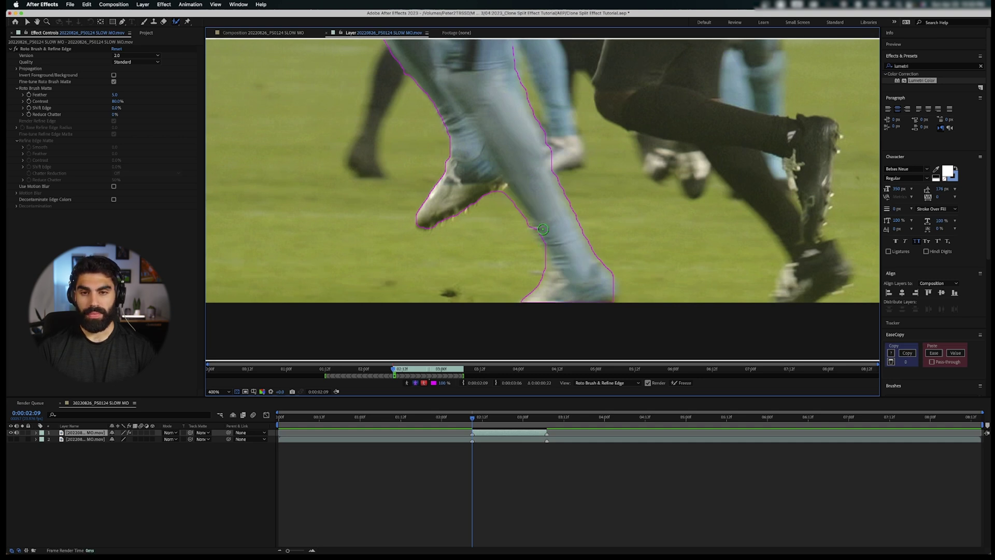
{"action": "scroll", "coordinate": [497, 147], "scroll_direction": "up", "scroll_amount": 5}
{"action": "scroll", "coordinate": [497, 148], "scroll_direction": "up", "scroll_amount": 5}
{"action": "scroll", "coordinate": [481, 206], "scroll_direction": "down", "scroll_amount": 3}
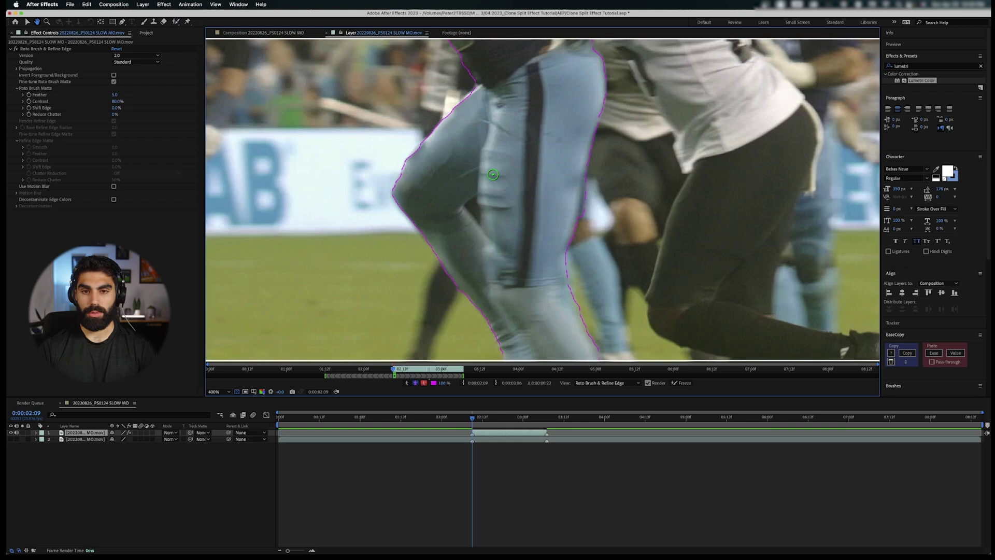
- Play through the layer to examine how the Roto Brush selection propagates across the trimmed leap
{"action": "scroll", "coordinate": [558, 320], "scroll_direction": "down", "scroll_amount": 2}
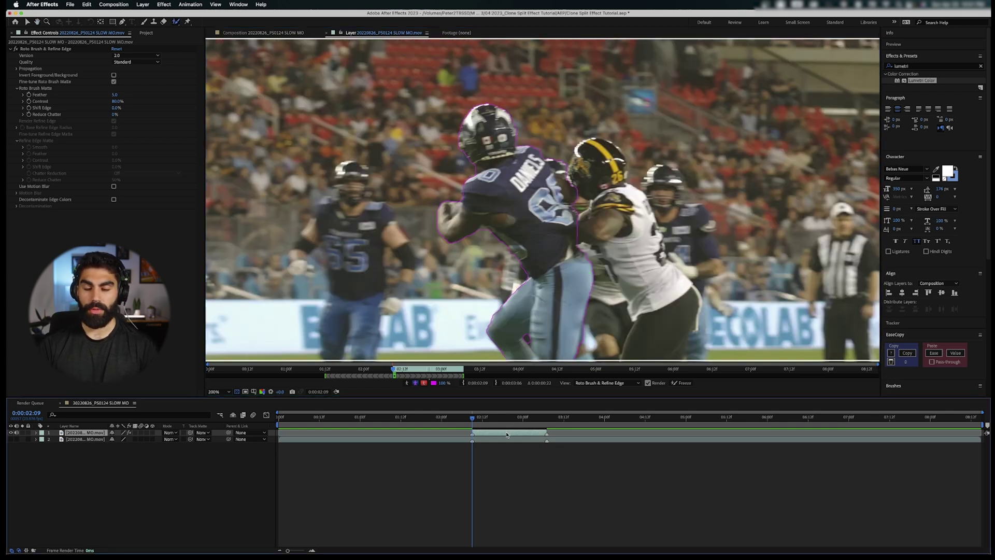
{"action": "key", "text": "space"}
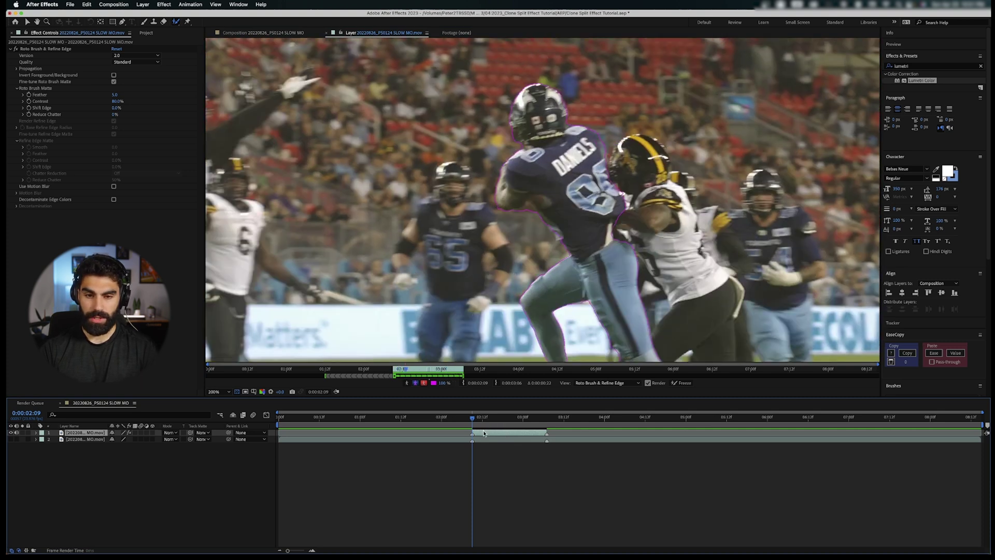
{"action": "key", "text": "space"}
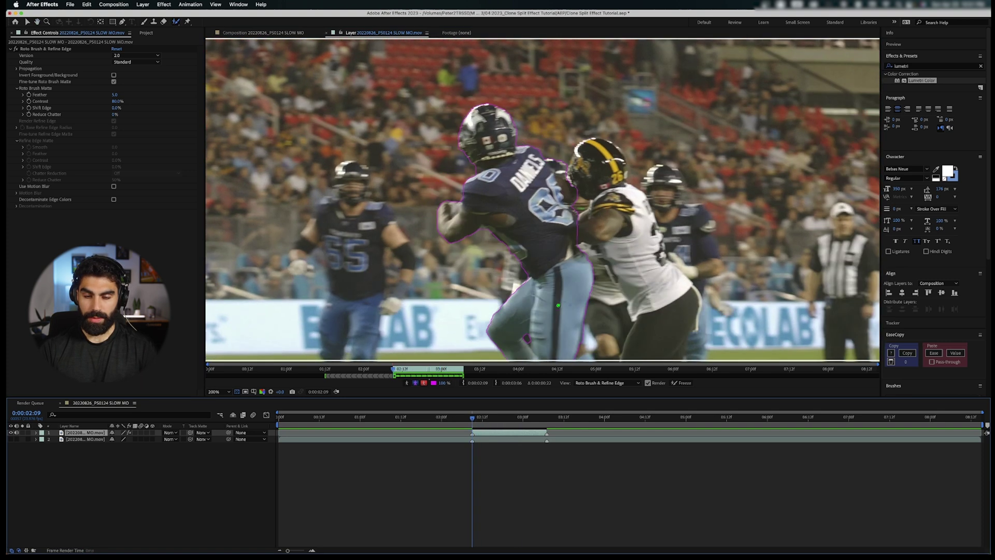
- Refine the Roto Brush selection on frame 0:00:02:10, excluding the background between the player's legs and beside the planted lower leg
{"action": "key", "text": "Page_Down"}
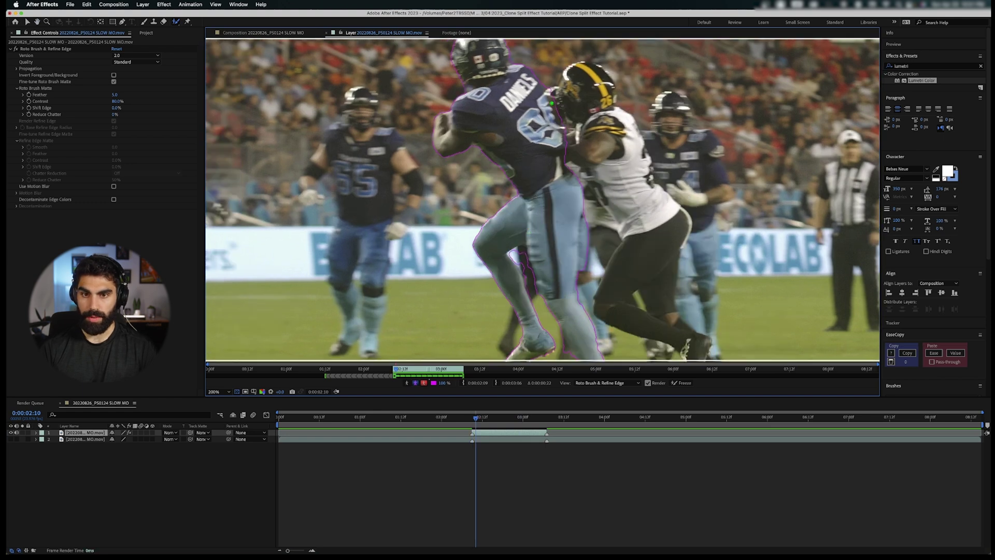
{"action": "scroll", "coordinate": [519, 145], "scroll_direction": "up", "scroll_amount": 2}
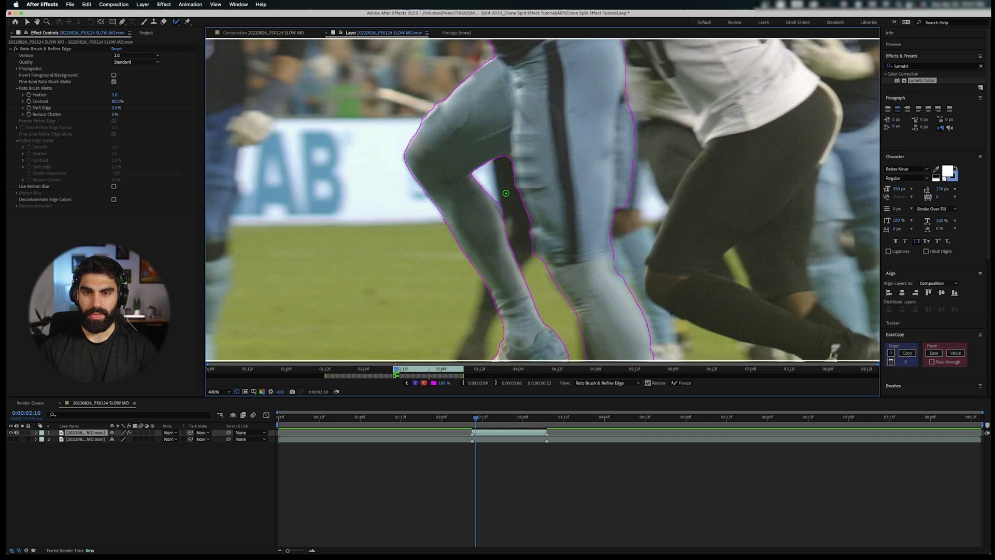
{"action": "left_click_drag", "start_coordinate": [539, 203], "coordinate": [557, 322]}
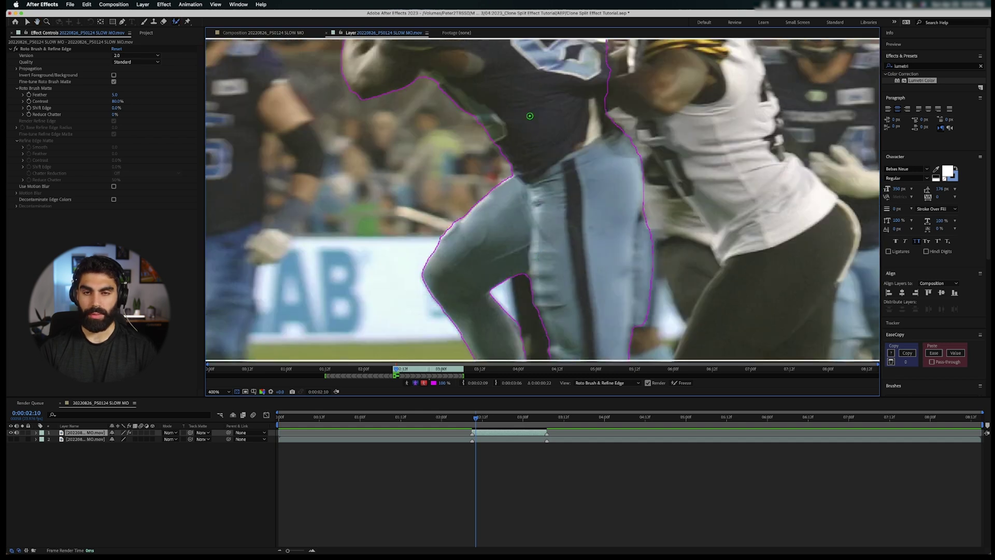
{"action": "scroll", "coordinate": [548, 269], "scroll_direction": "down", "scroll_amount": 5}
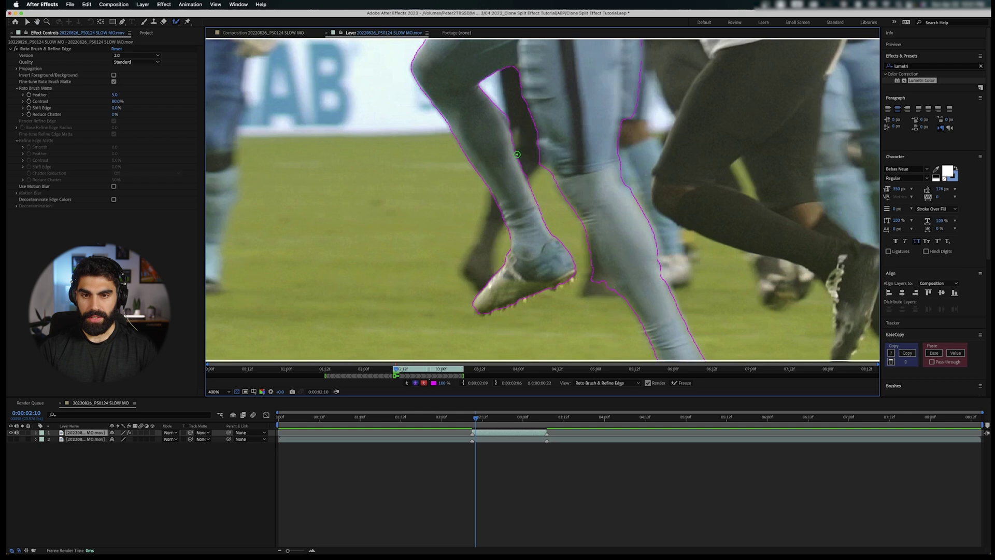
{"action": "left_click_drag", "start_coordinate": [589, 260], "coordinate": [614, 300]}
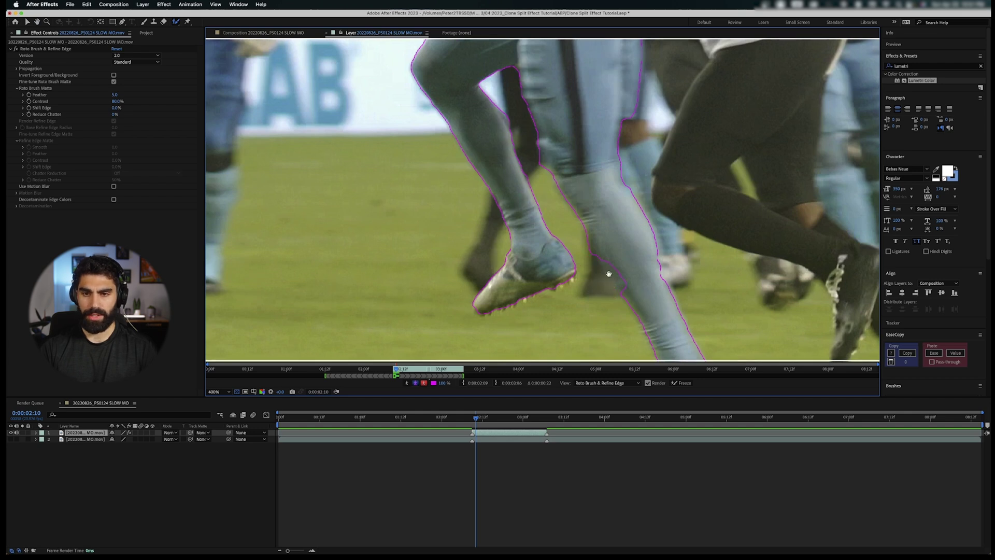
{"action": "scroll", "coordinate": [609, 273], "scroll_direction": "down", "scroll_amount": 2}
{"action": "left_click_drag", "start_coordinate": [576, 241], "coordinate": [570, 213]}
{"action": "scroll", "coordinate": [612, 229], "scroll_direction": "down", "scroll_amount": 3}
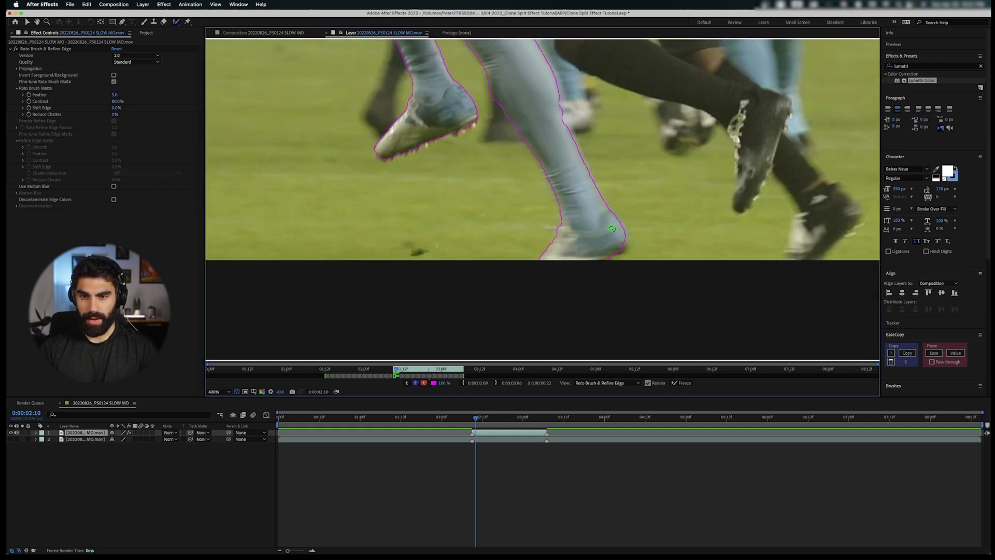
- Exclude the strip behind the player's rear thigh and hip from the Roto Brush selection, and continue correcting the edge on the next frame
{"action": "scroll", "coordinate": [613, 221], "scroll_direction": "up", "scroll_amount": 8}
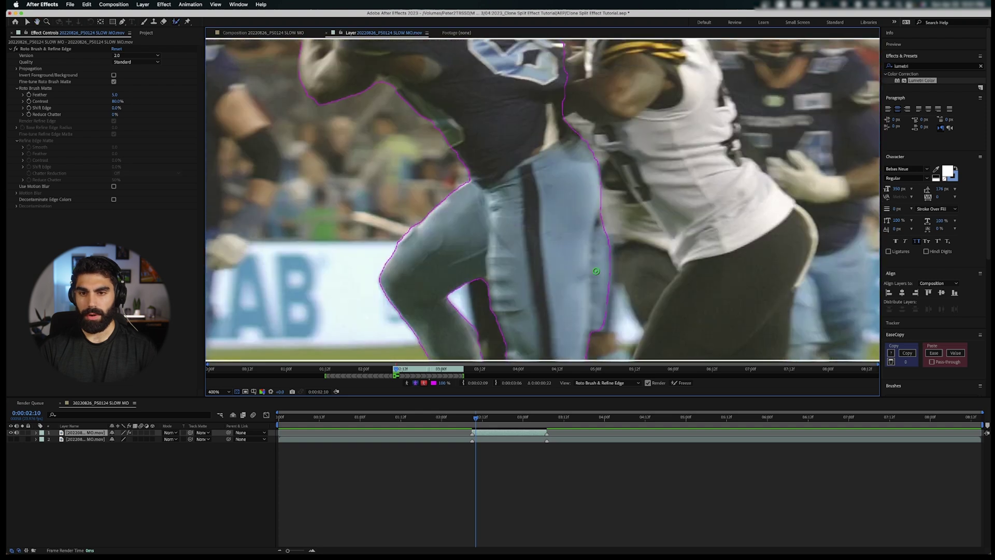
{"action": "left_click_drag", "start_coordinate": [603, 328], "coordinate": [606, 216]}
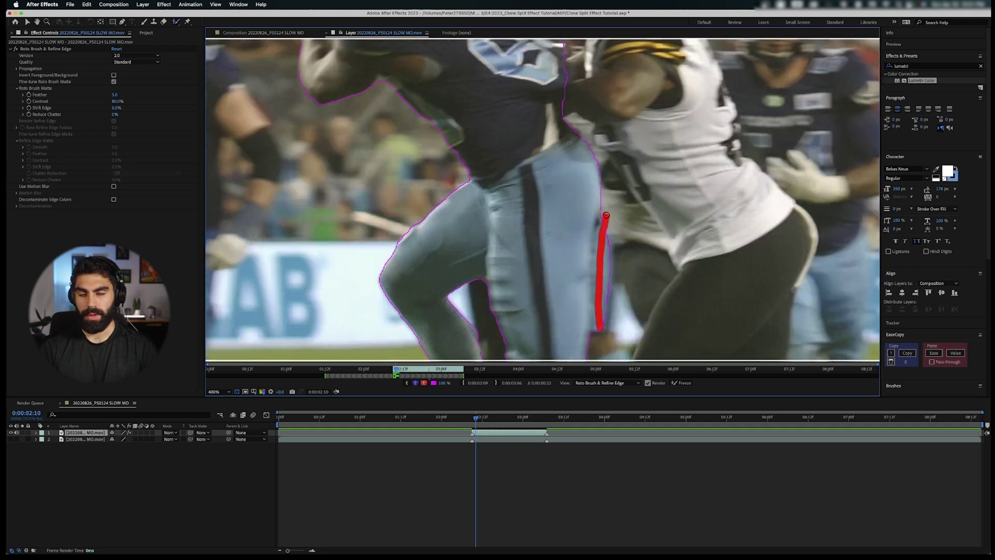
{"action": "left_click_drag", "start_coordinate": [578, 145], "coordinate": [534, 134]}
{"action": "key", "text": "Page_Down"}
{"action": "left_click_drag", "start_coordinate": [529, 352], "coordinate": [479, 154]}
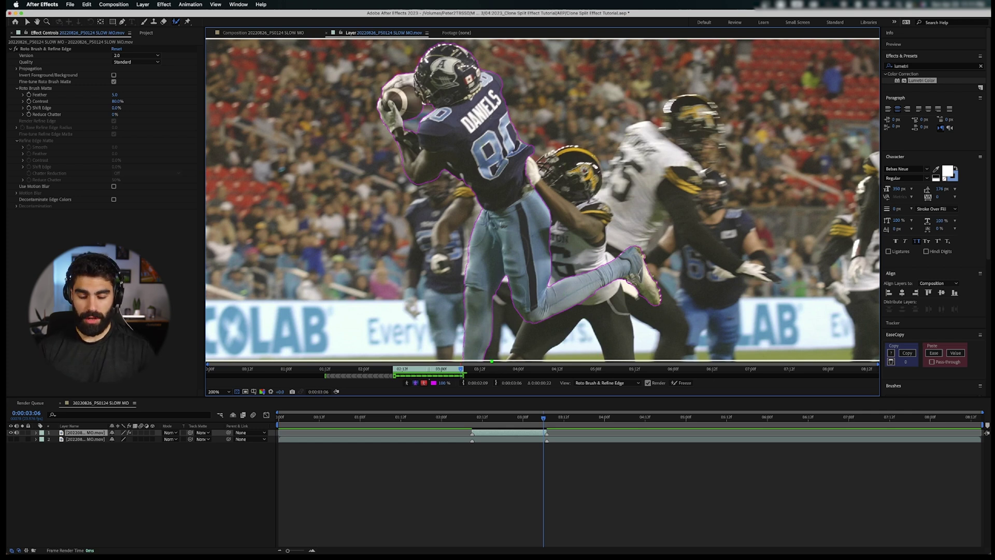
- Check the Roto Brush outline frame by frame near the end of the leap, and freeze the propagation
{"action": "key", "text": "Page_Up"}
{"action": "key", "text": "Page_Up"}
{"action": "key", "text": "Page_Up"}
{"action": "key", "text": "Page_Down"}
{"action": "key", "text": "Page_Down"}
{"action": "key", "text": "Page_Down"}
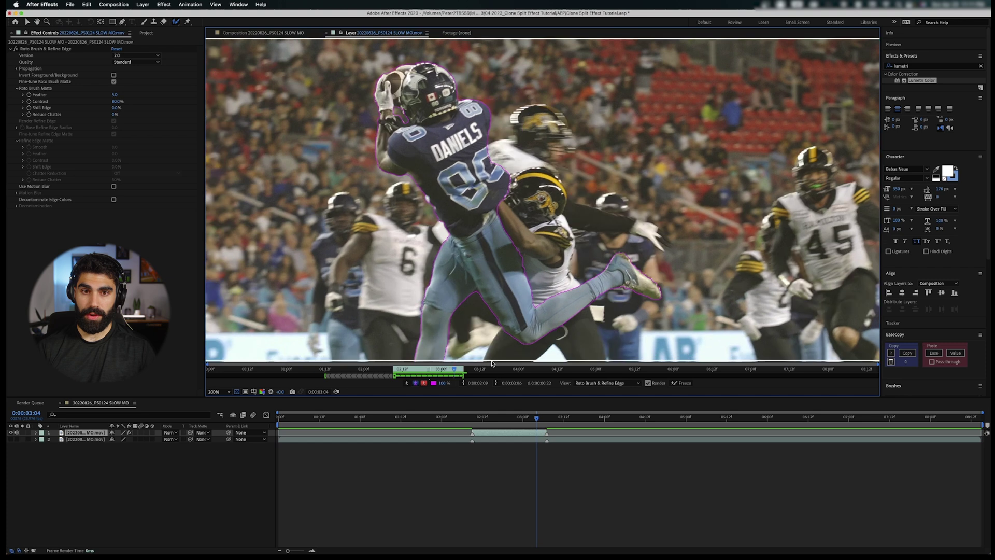
{"action": "key", "text": "Page_Down"}
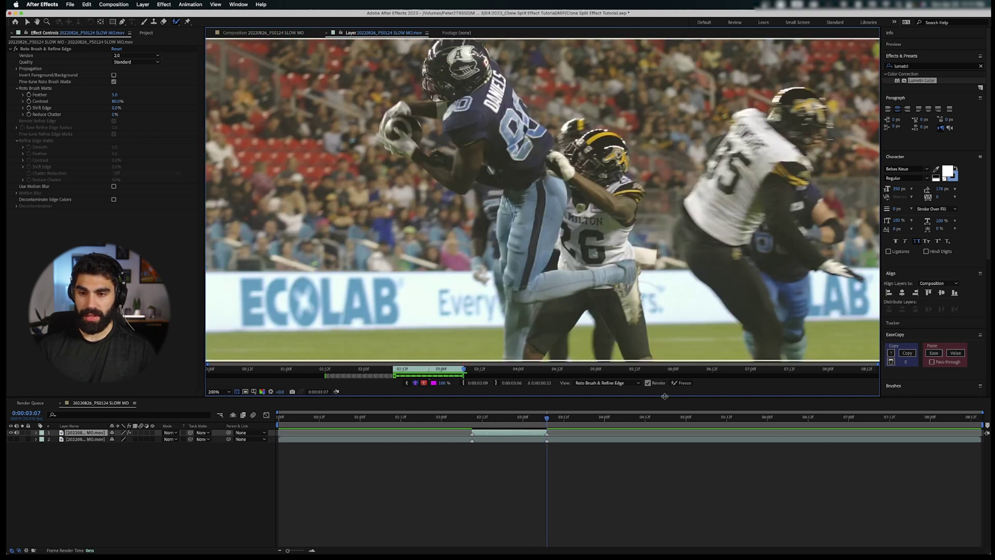
{"action": "left_click", "coordinate": [685, 386]}
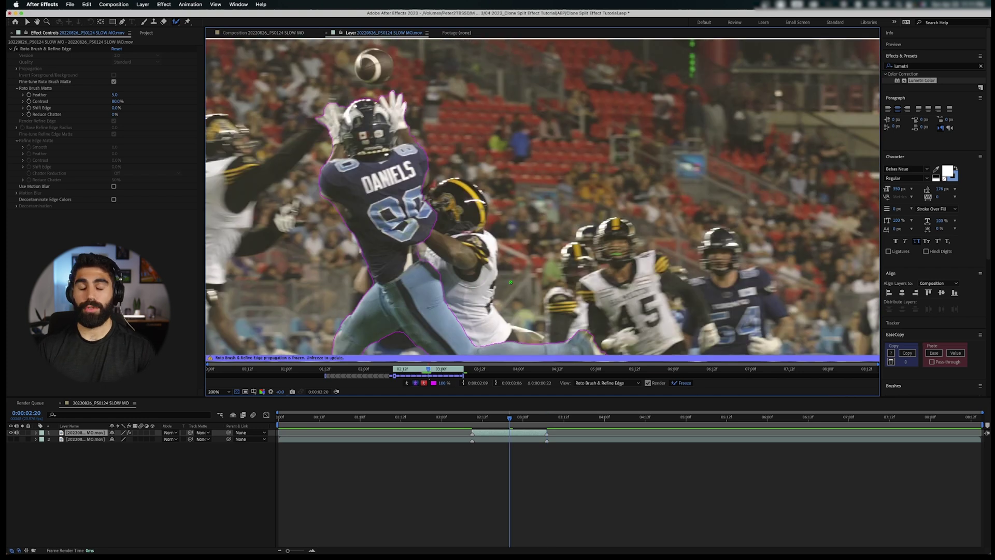
- View the cut-out player in the composition and scrub through the trimmed leap
{"action": "left_click", "coordinate": [249, 34]}
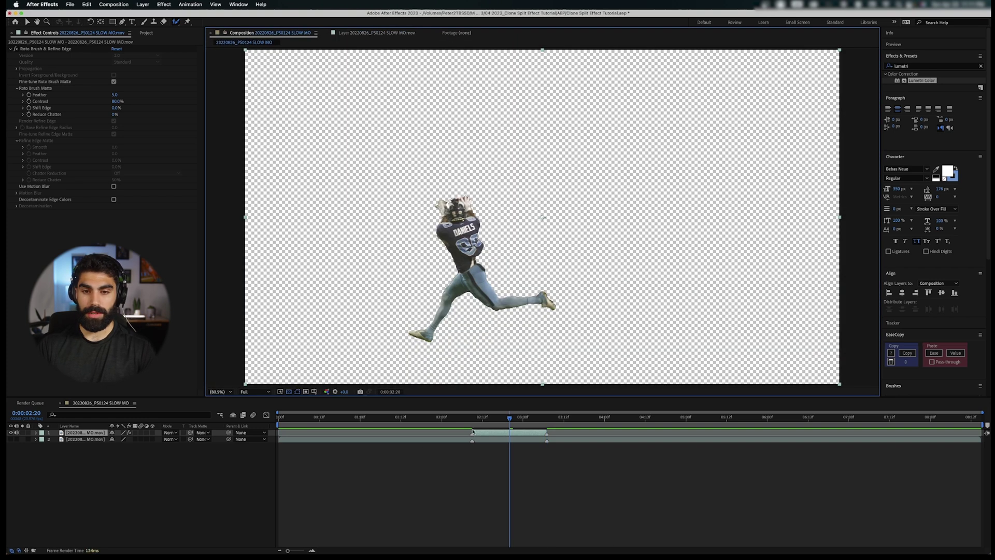
{"action": "left_click_drag", "start_coordinate": [498, 418], "coordinate": [544, 433]}
{"action": "key", "text": "Page_Up"}
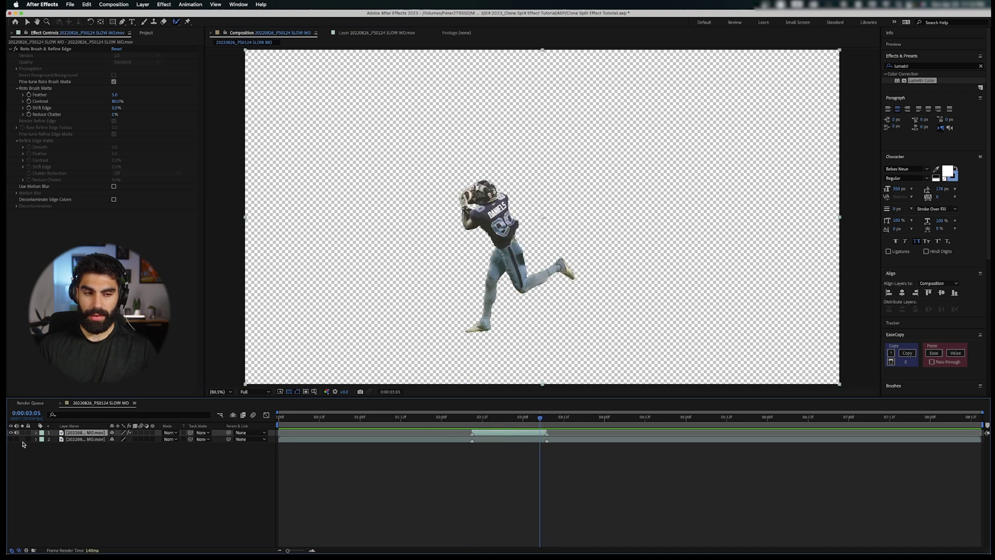
- Make the original footage layer visible beneath the cut-out player and scrub through the catch
{"action": "left_click", "coordinate": [23, 444]}
{"action": "left_click", "coordinate": [11, 439]}
{"action": "left_click", "coordinate": [465, 429]}
{"action": "left_click_drag", "start_coordinate": [465, 429], "coordinate": [515, 436]}
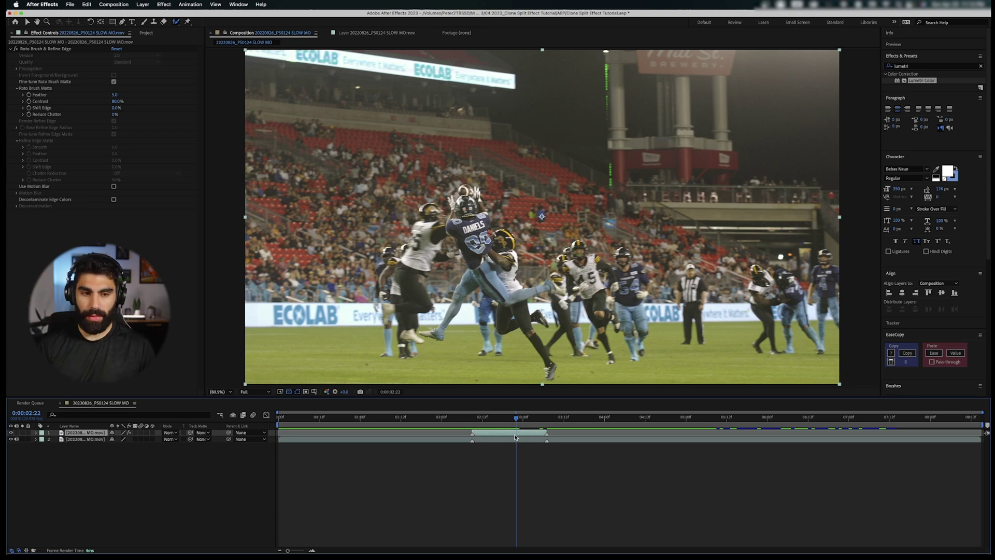
- Rename the rotoscoped player layer as CLONE_MIDDLE
{"action": "key", "text": "Return"}
{"action": "type", "text": "CL"}
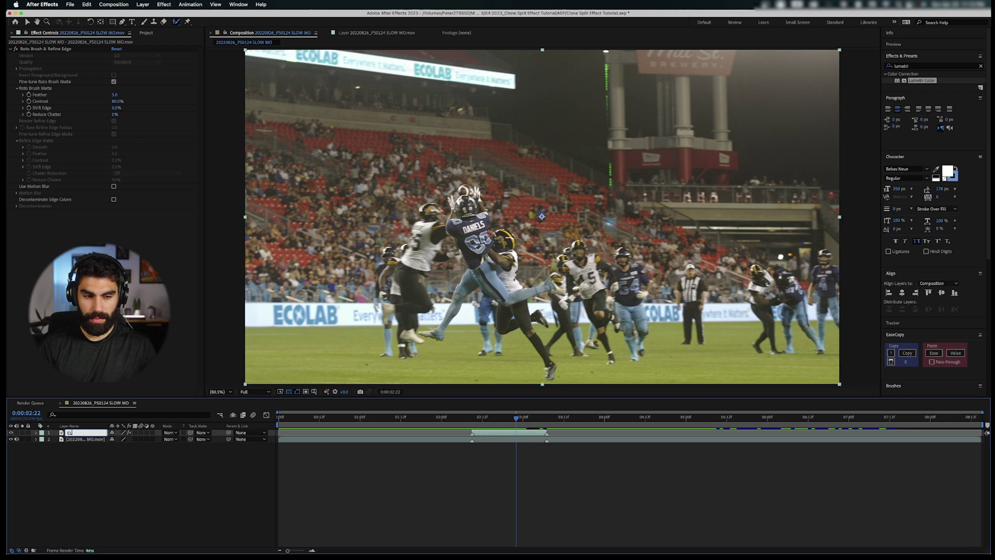
{"action": "type", "text": "ONE_MIDDLE"}
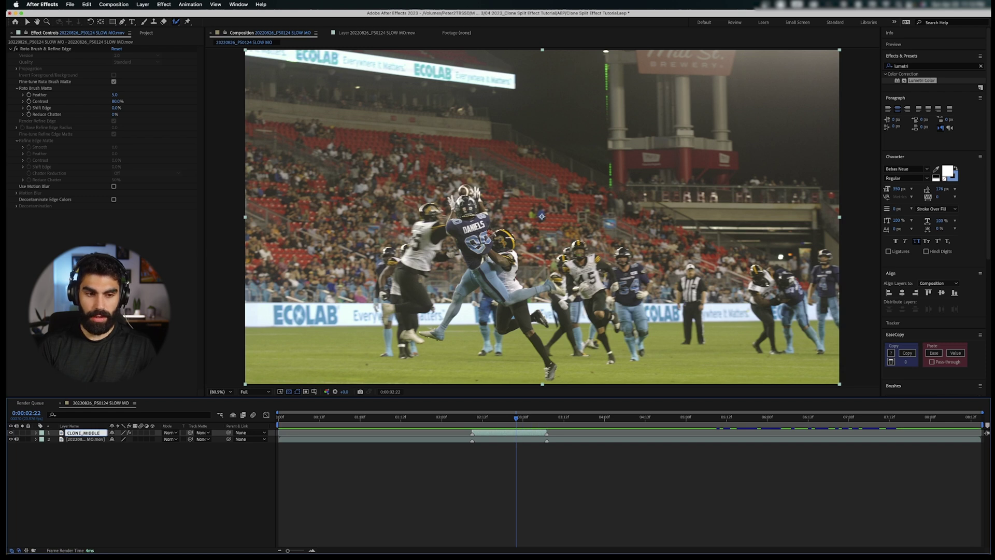
{"action": "key", "text": "Return"}
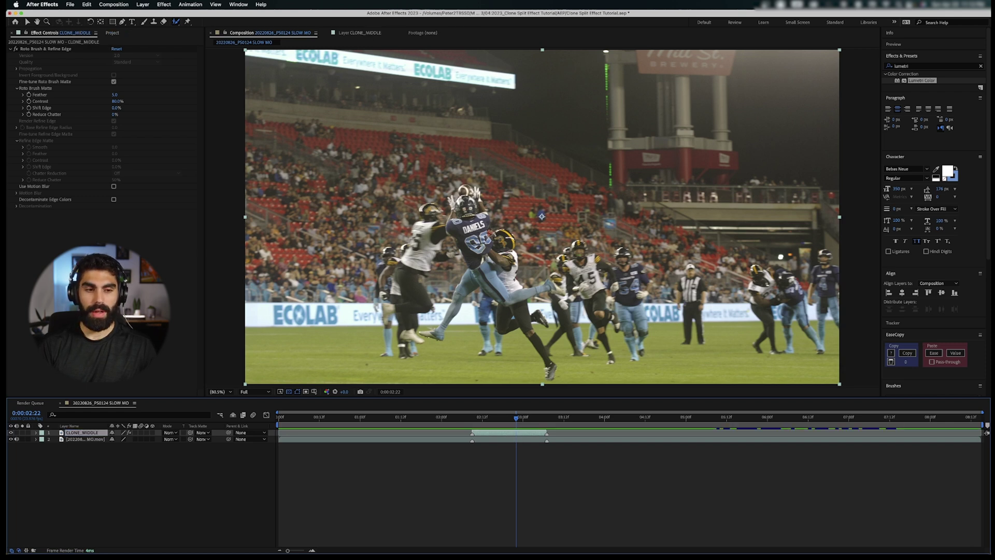
- Duplicate the CLONE_MIDDLE layer and name the copy CLONE_RIGHT
{"action": "key", "text": "super+d"}
{"action": "key", "text": "Return"}
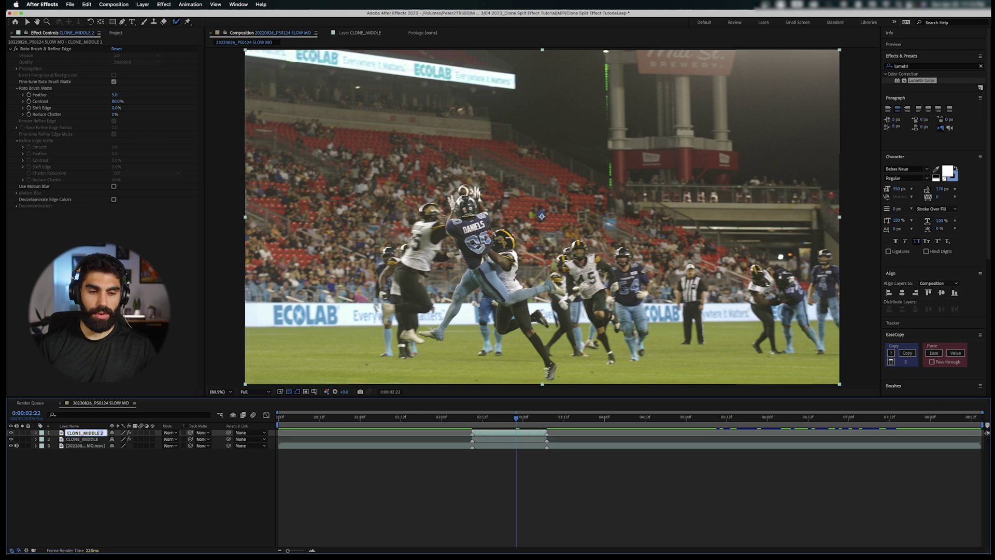
{"action": "type", "text": "CLONE_RIGH"}
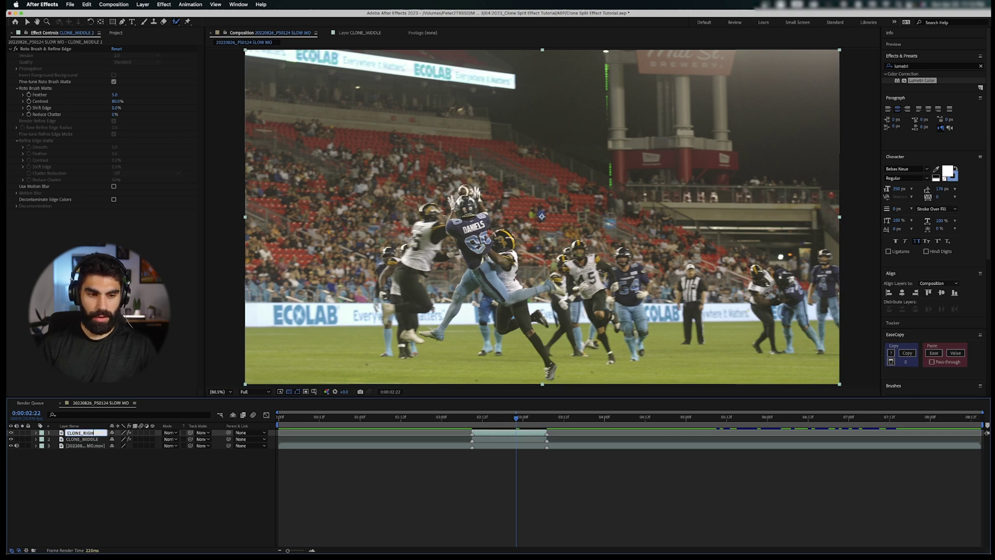
{"action": "type", "text": "T"}
{"action": "key", "text": "Return"}
- Hide the CLONE_MIDDLE and original footage layers, and move to frame 0:00:02:18 to view CLONE_RIGHT alone
{"action": "left_click", "coordinate": [10, 445]}
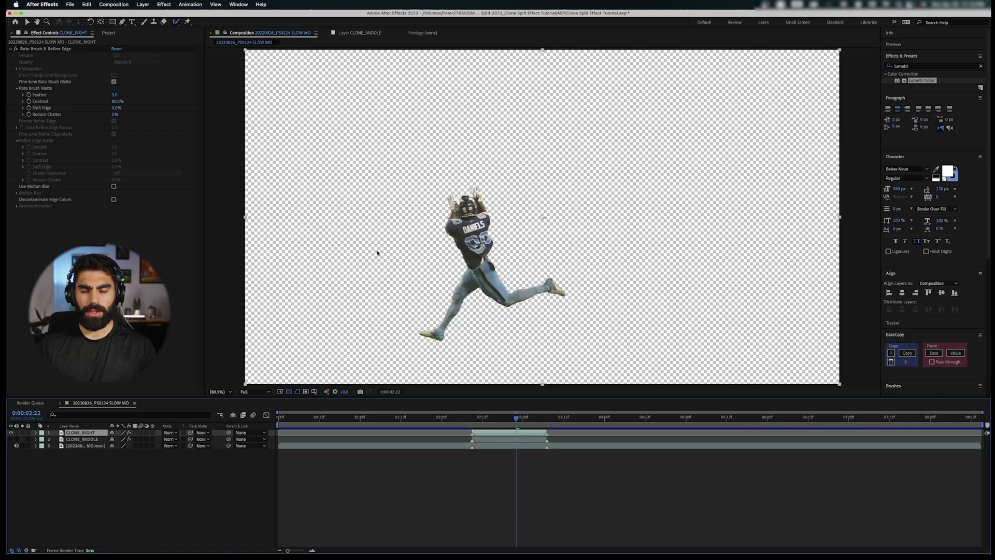
{"action": "key", "text": "slash"}
{"action": "left_click", "coordinate": [499, 421]}
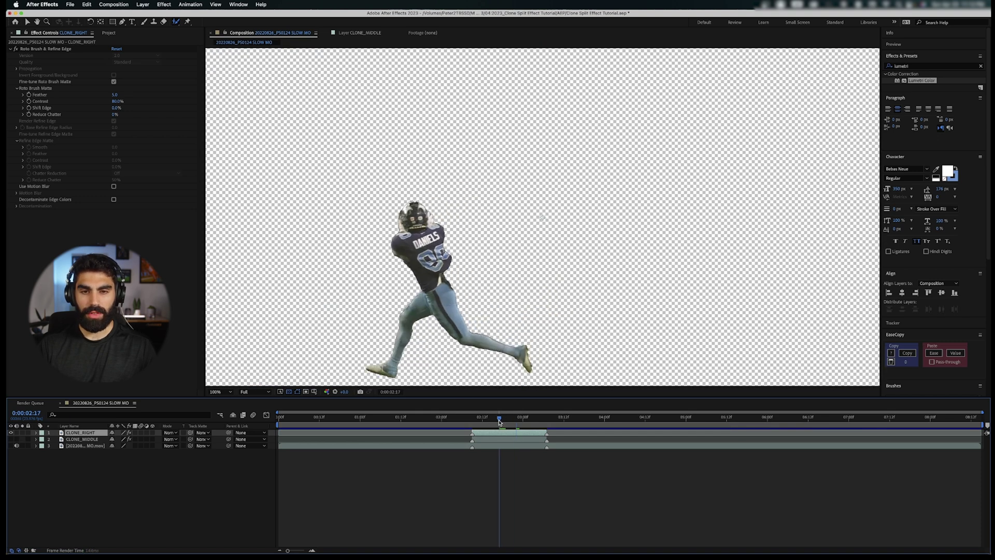
{"action": "left_click_drag", "start_coordinate": [499, 421], "coordinate": [502, 422]}
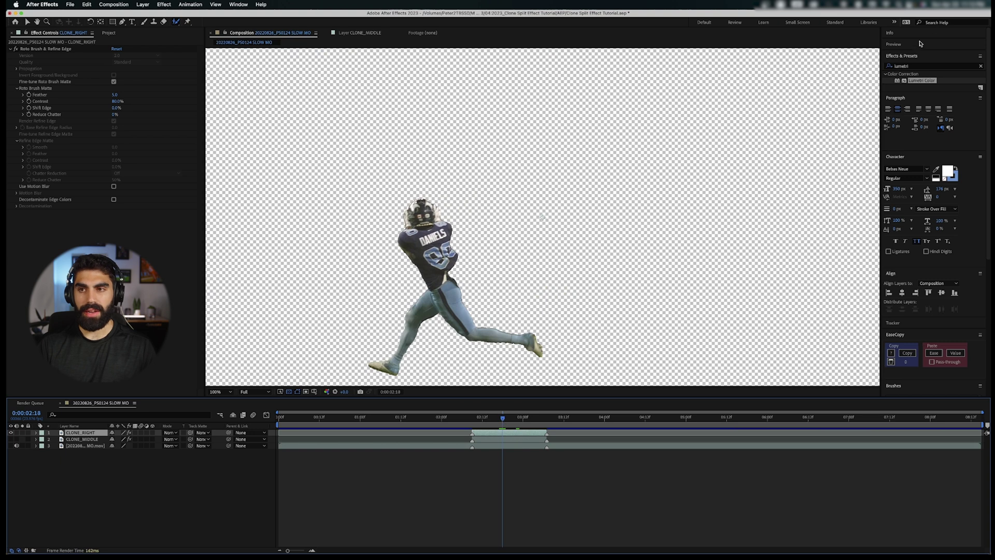
- Apply the Venetian Blinds effect to the CLONE_RIGHT layer
{"action": "left_click", "coordinate": [914, 55]}
{"action": "left_click", "coordinate": [525, 435]}
{"action": "key", "text": "v"}
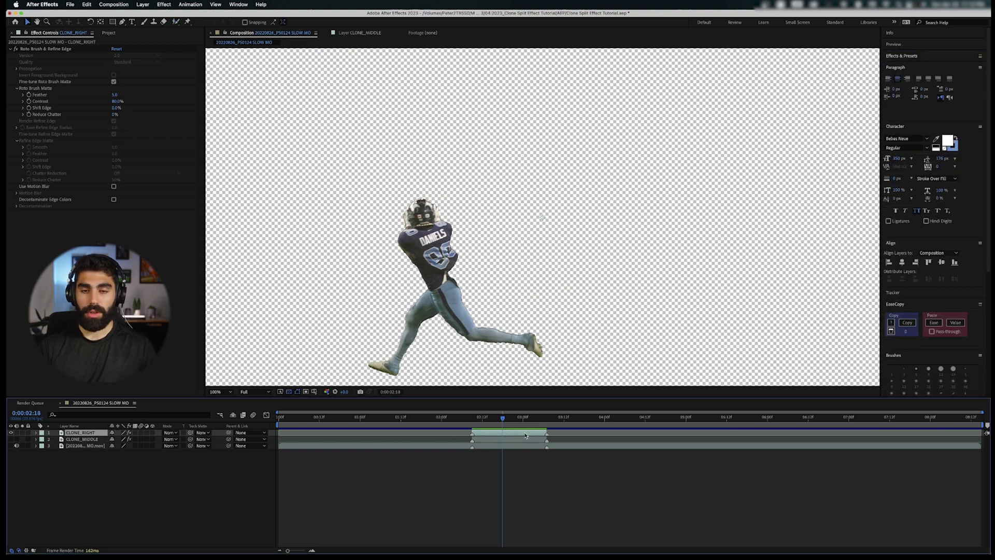
{"action": "key", "text": "ctrl+space"}
{"action": "type", "text": "ven"}
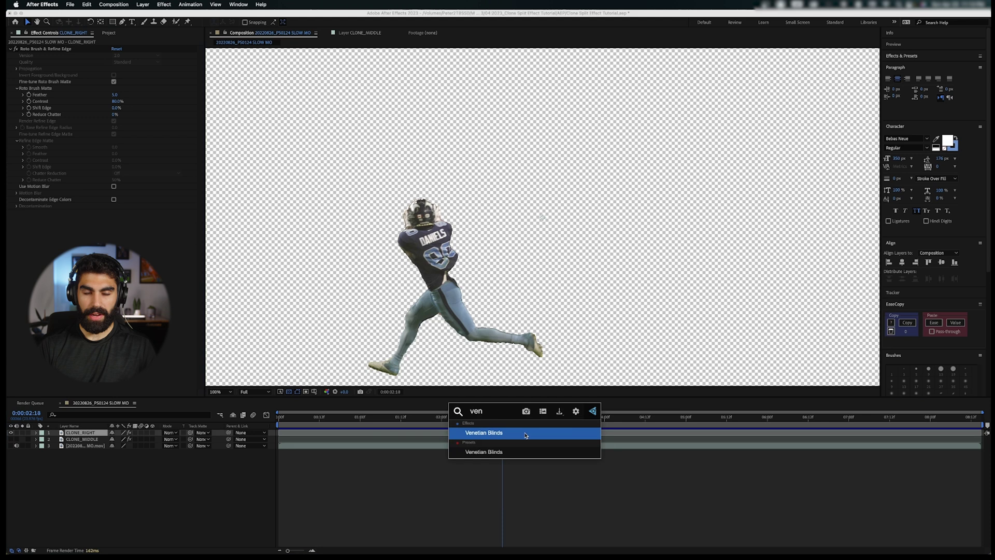
{"action": "key", "text": "Return"}
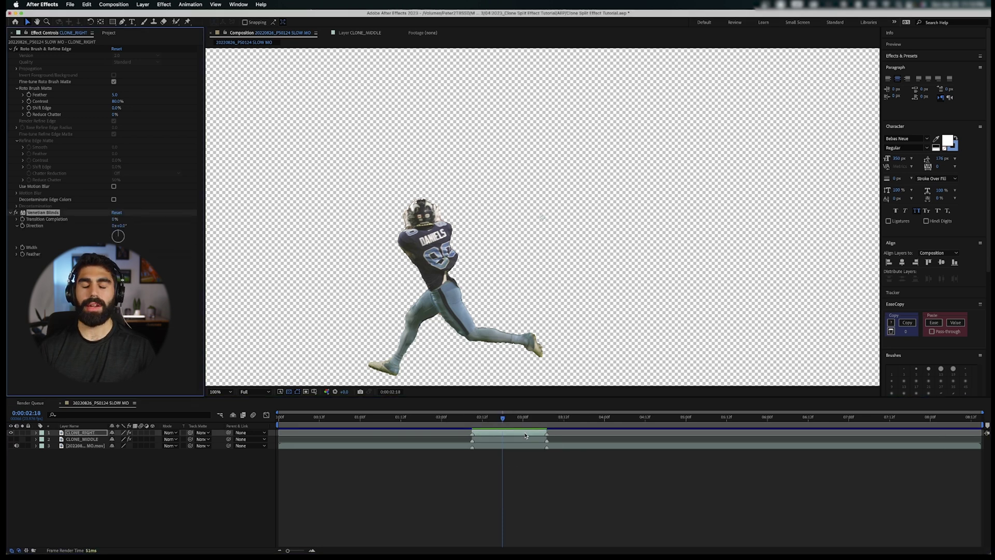
{"action": "left_click", "coordinate": [900, 56]}
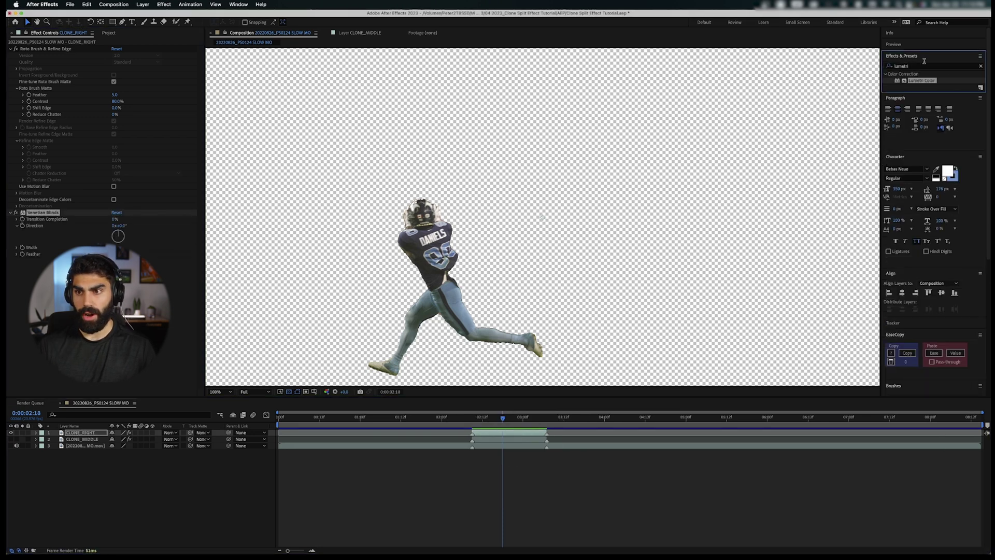
{"action": "left_click", "coordinate": [980, 66]}
{"action": "left_click", "coordinate": [907, 56]}
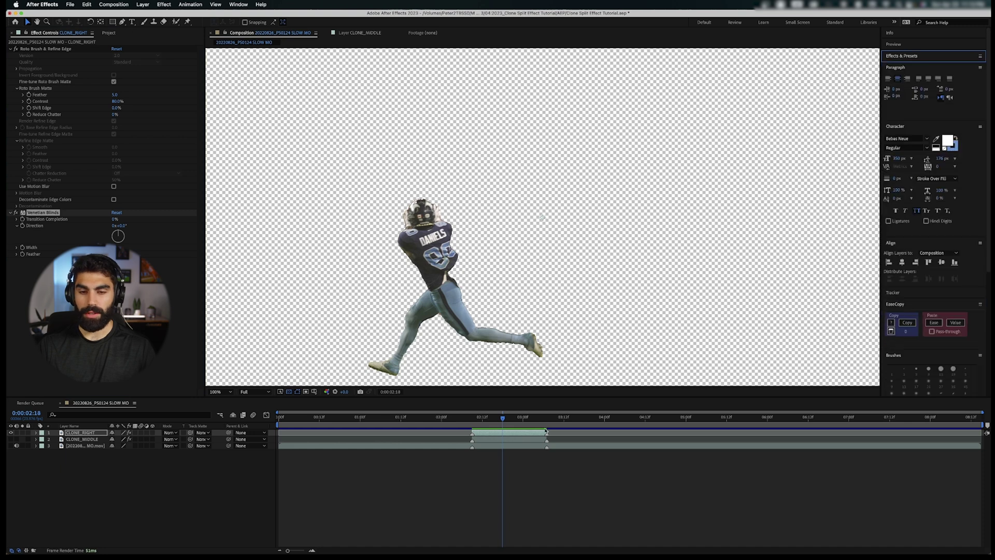
{"action": "key", "text": "ctrl+space"}
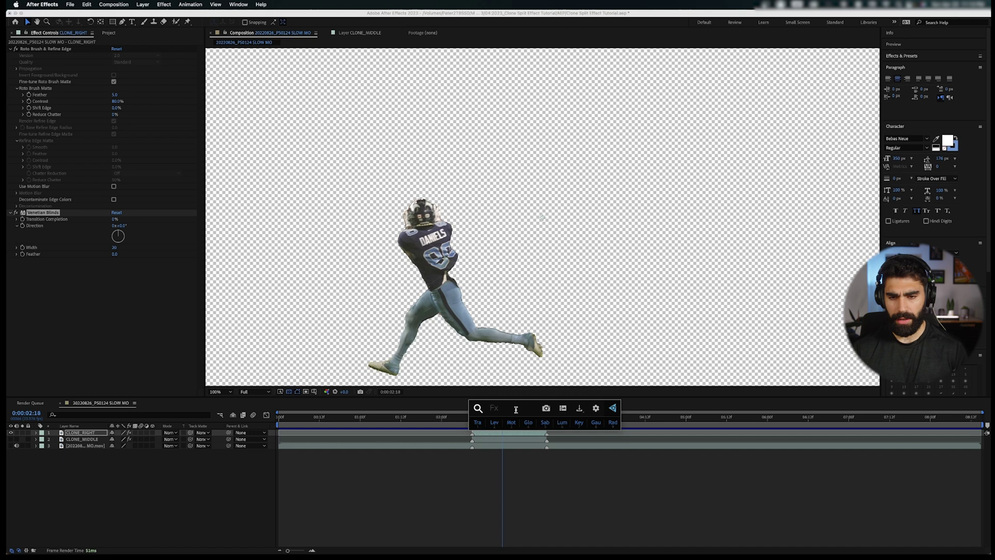
{"action": "left_click", "coordinate": [625, 497]}
{"action": "left_click", "coordinate": [525, 432]}
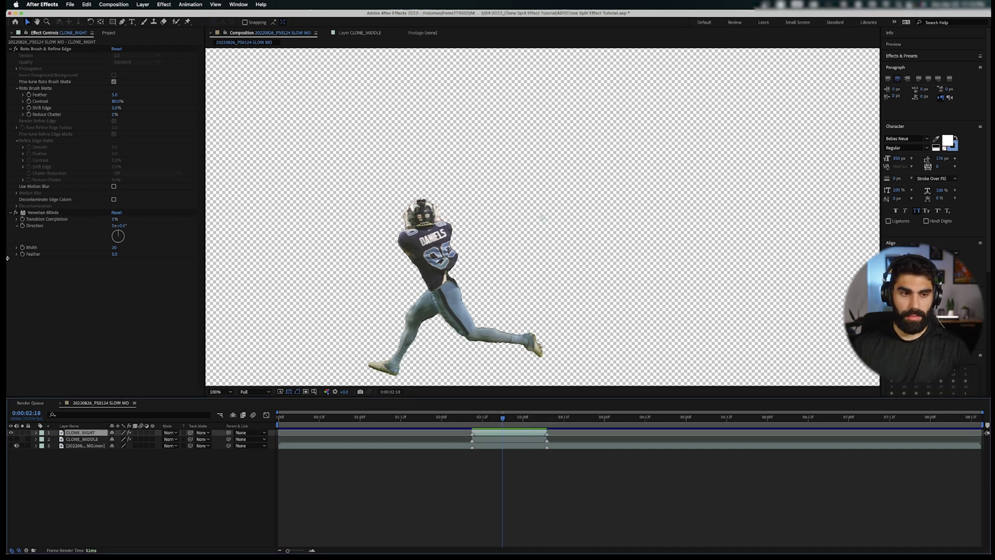
- Raise the Venetian Blinds Transition Completion on CLONE_RIGHT and set its Direction to 90° for horizontal lines
{"action": "left_click_drag", "start_coordinate": [114, 219], "coordinate": [118, 220]}
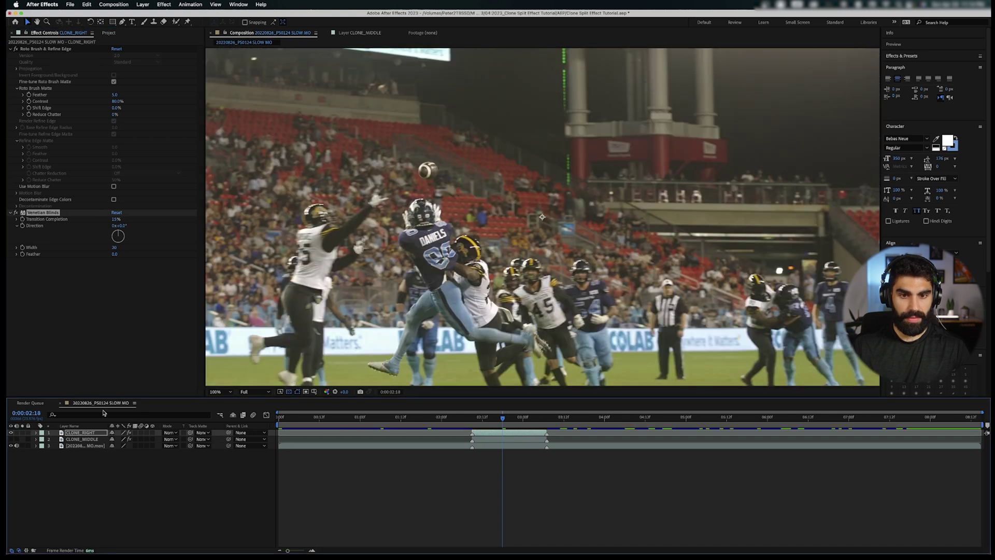
{"action": "left_click", "coordinate": [124, 225]}
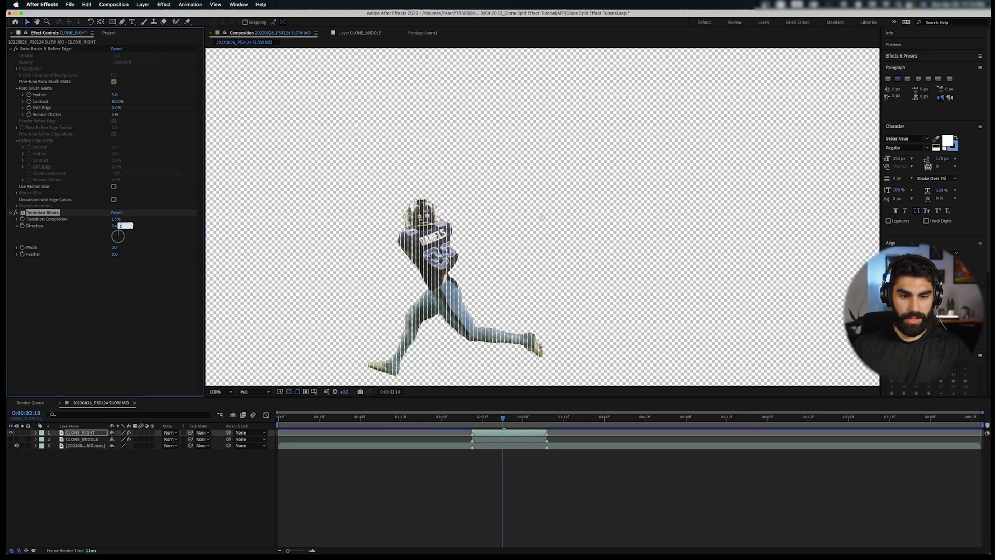
{"action": "type", "text": "90"}
{"action": "key", "text": "Return"}
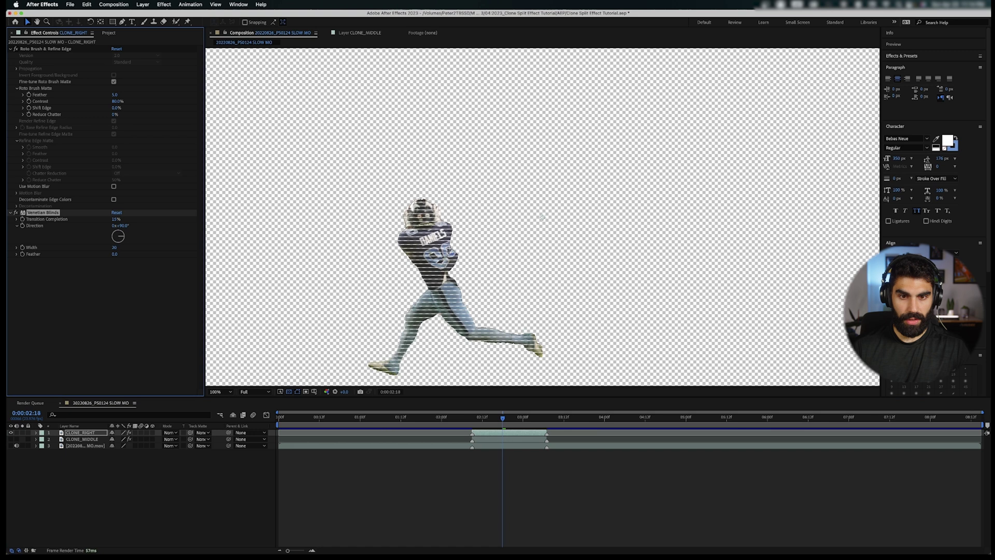
- Set the Venetian Blinds Width to 6 and increase the Transition Completion further to strengthen the scan lines
{"action": "left_click_drag", "start_coordinate": [113, 249], "coordinate": [104, 242]}
{"action": "left_click", "coordinate": [113, 247]}
{"action": "key", "text": "Return"}
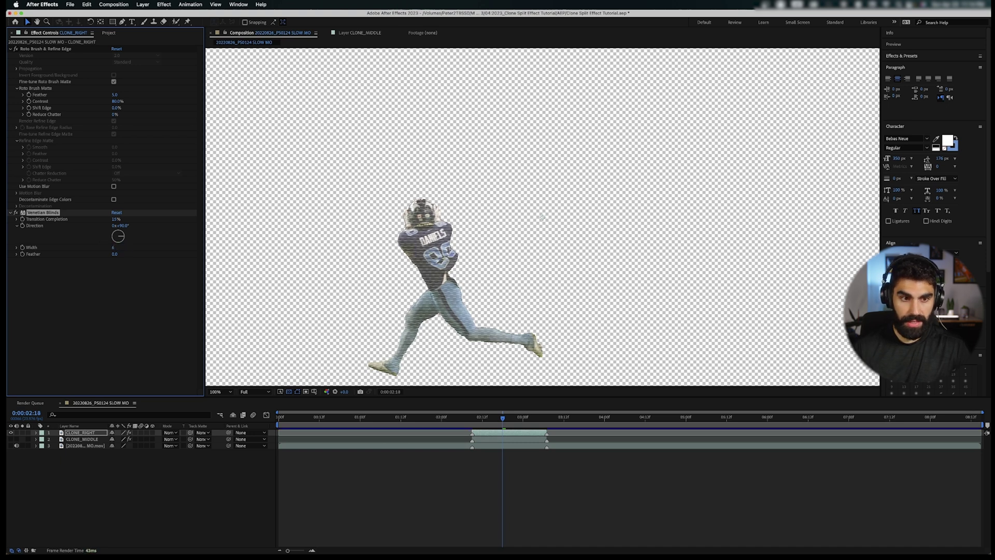
{"action": "left_click_drag", "start_coordinate": [115, 220], "coordinate": [115, 220]}
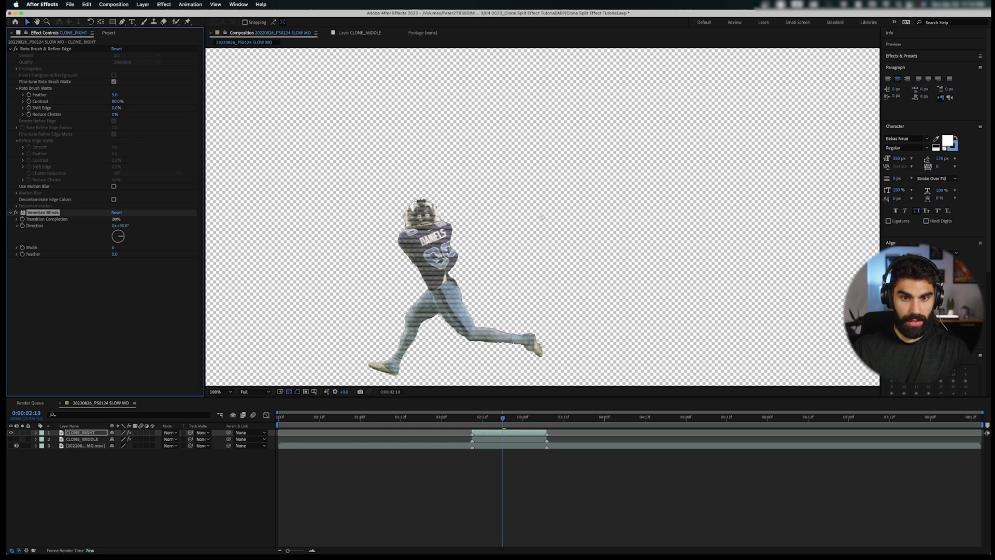
- Add the expression wiggle(10,10) to the Venetian Blinds Transition Completion on CLONE_RIGHT and preview the flickering lines
{"action": "left_click_drag", "start_coordinate": [496, 423], "coordinate": [507, 423]}
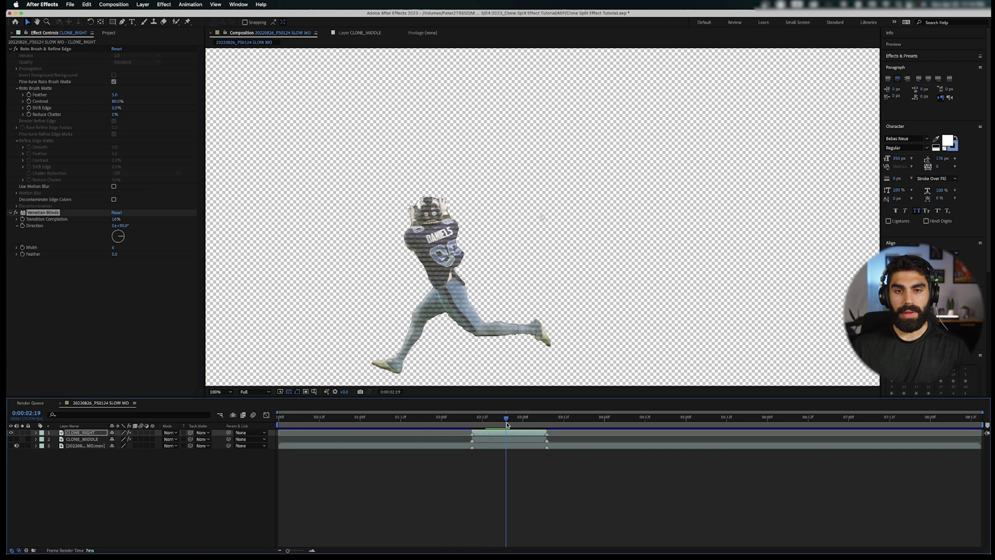
{"action": "left_click", "coordinate": [22, 221], "text": "alt"}
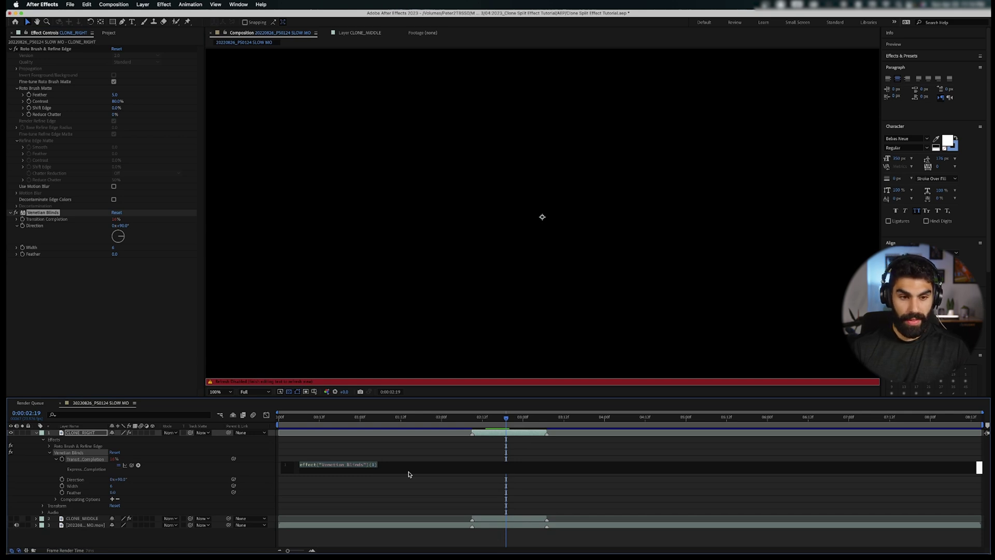
{"action": "type", "text": "wiggle"}
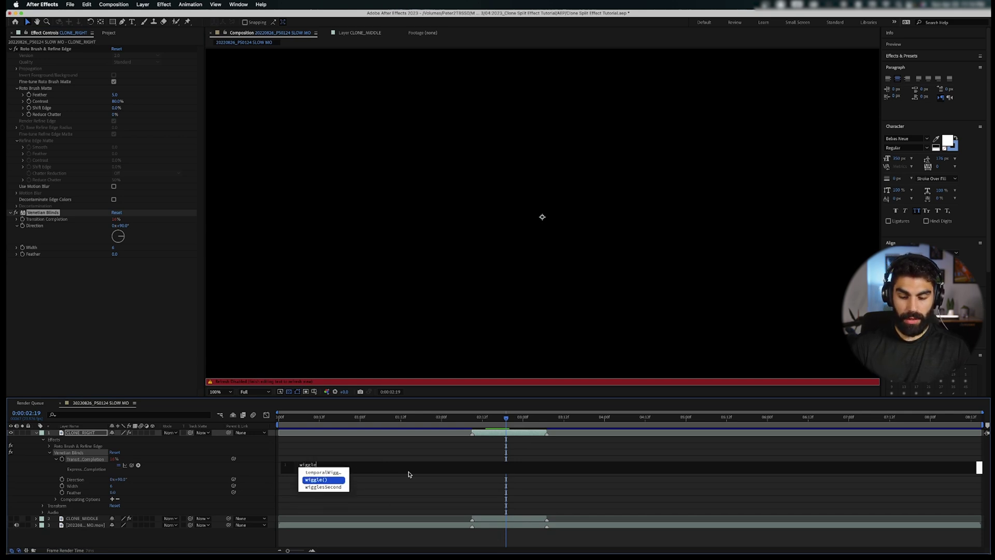
{"action": "key", "text": "Return"}
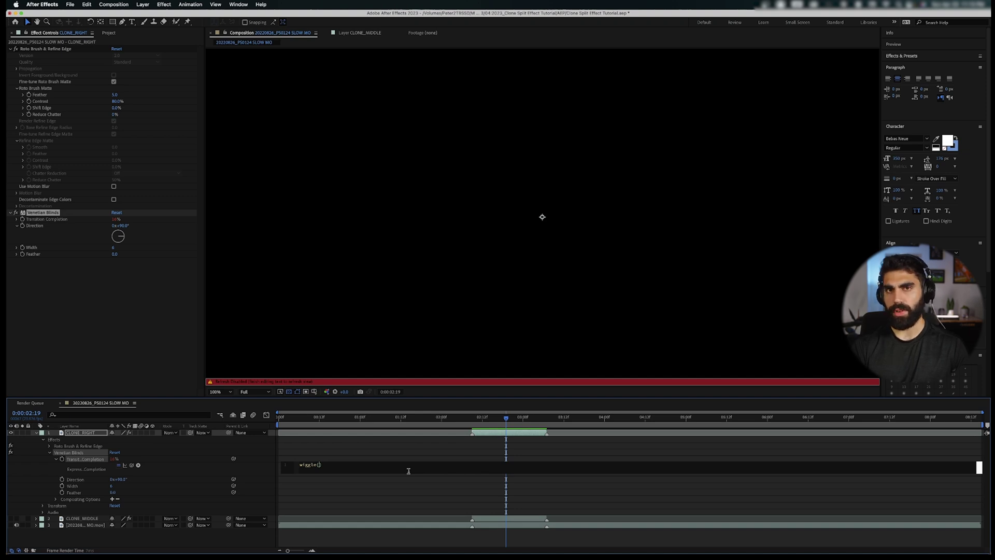
{"action": "type", "text": "10"}
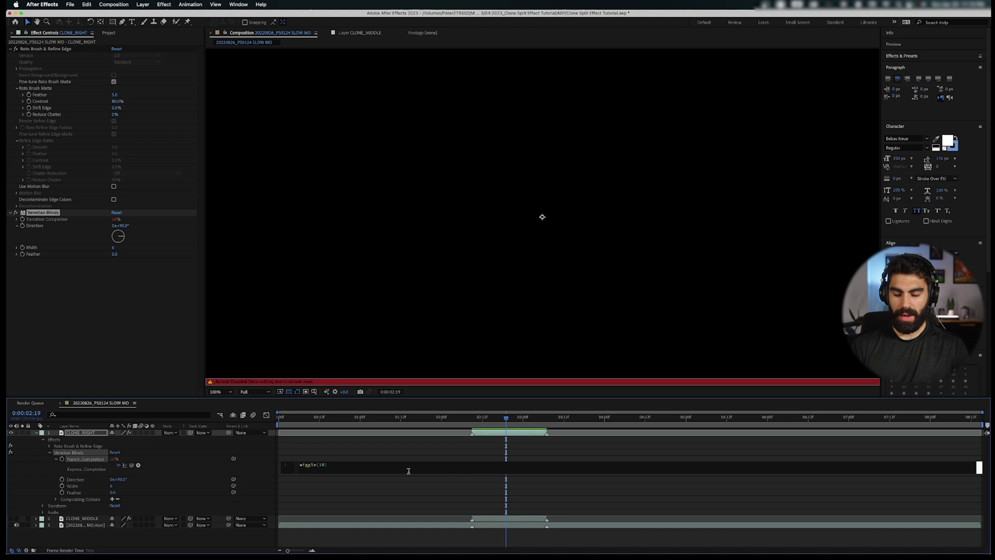
{"action": "type", "text": ",10"}
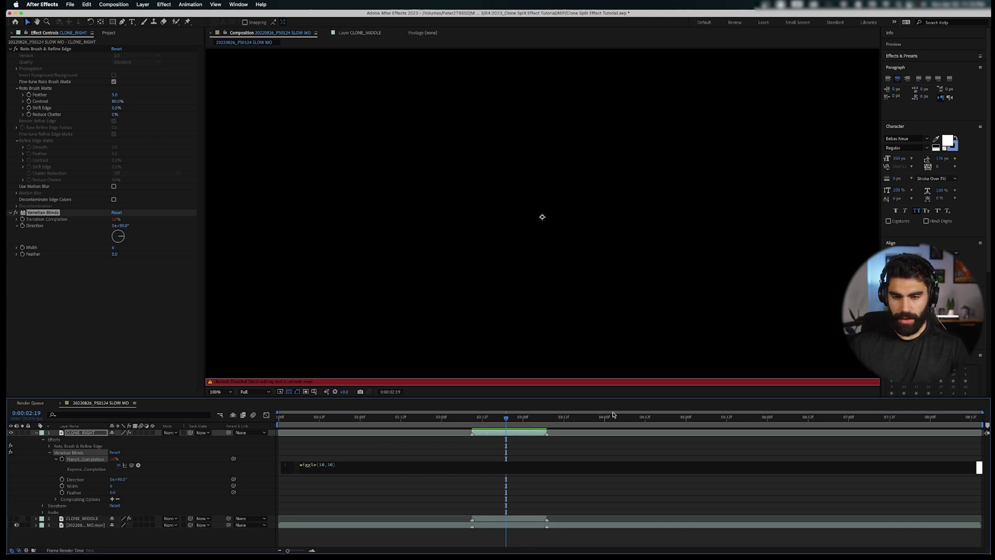
{"action": "left_click", "coordinate": [622, 484]}
{"action": "left_click", "coordinate": [476, 422]}
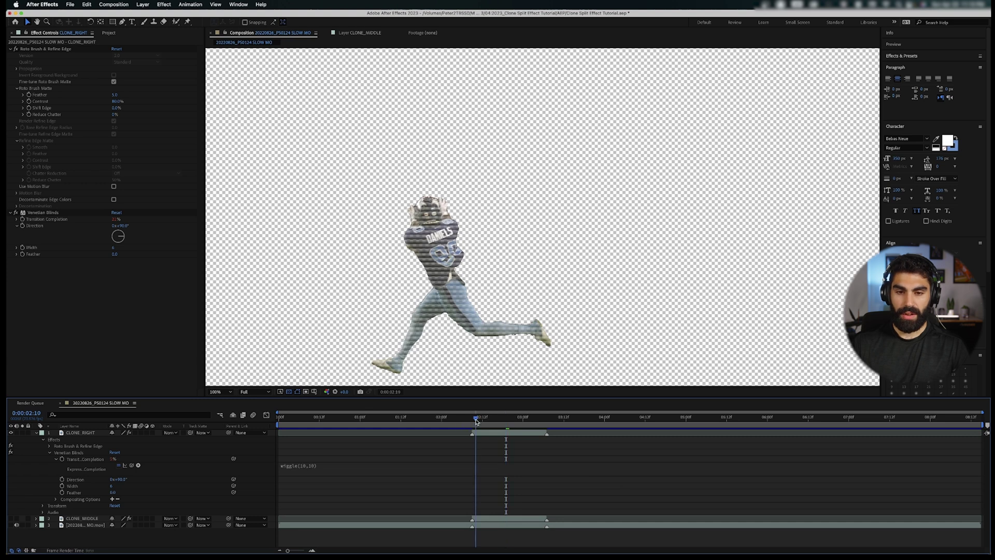
{"action": "key", "text": "space"}
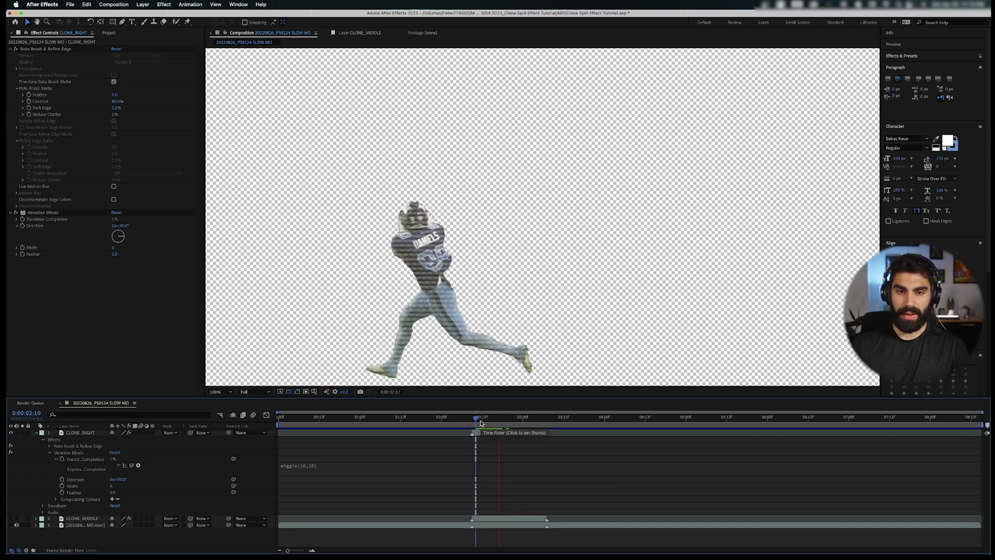
{"action": "mouse_move", "coordinate": [501, 427]}
{"action": "left_mouse_down"}
{"action": "mouse_move", "coordinate": [492, 426]}
{"action": "mouse_move", "coordinate": [525, 426]}
{"action": "mouse_move", "coordinate": [493, 419]}
{"action": "left_mouse_up"}
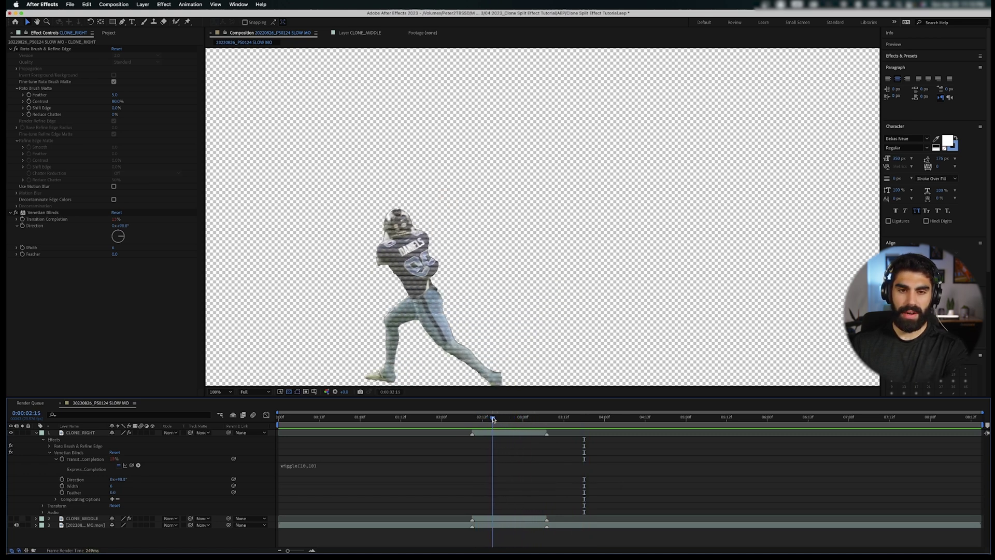
{"action": "left_click_drag", "start_coordinate": [492, 418], "coordinate": [525, 420]}
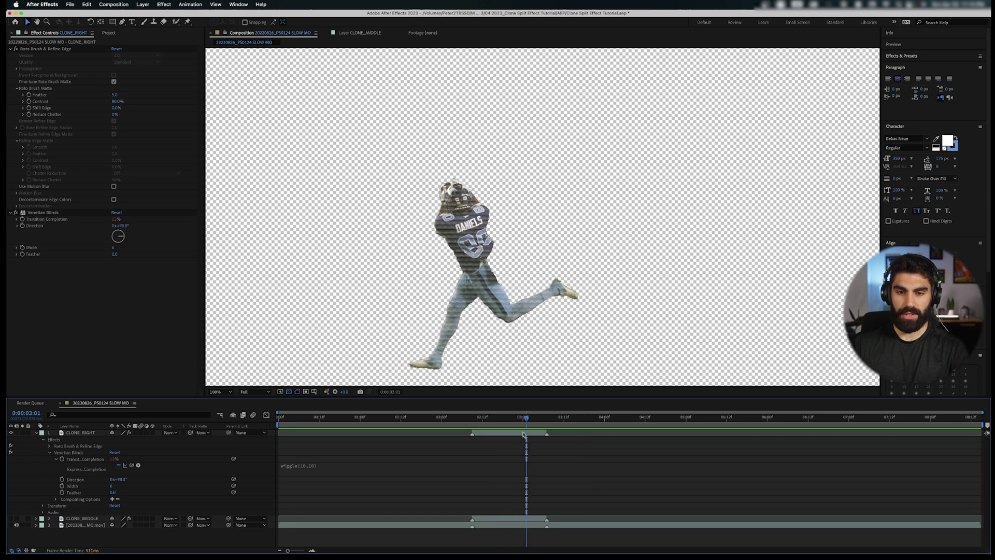
- Set the wiggle frequency to 20 and raise the base Transition Completion of the Venetian Blinds on CLONE_RIGHT
{"action": "left_click", "coordinate": [331, 466]}
{"action": "left_click", "coordinate": [324, 464]}
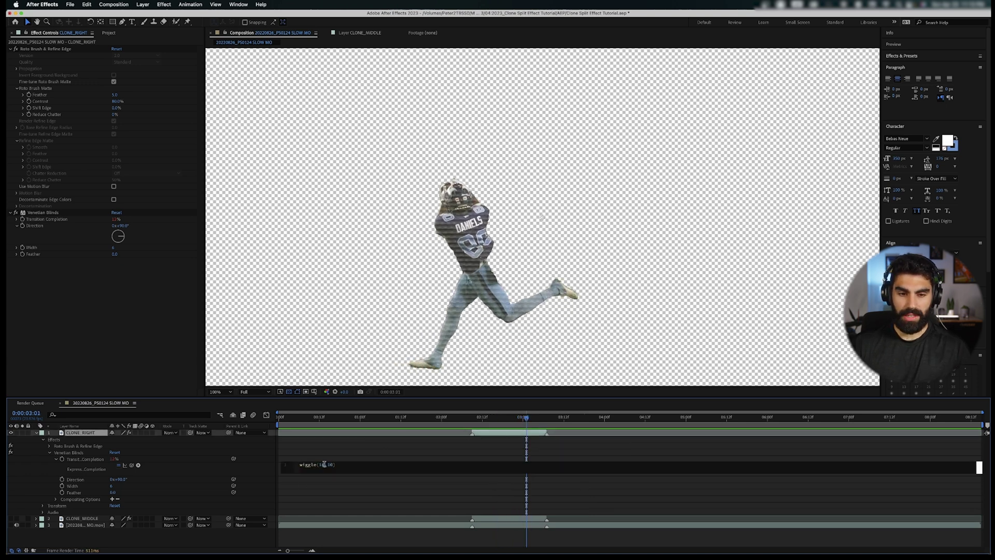
{"action": "key", "text": "shift+Left"}
{"action": "key", "text": "shift+Left"}
{"action": "type", "text": "20"}
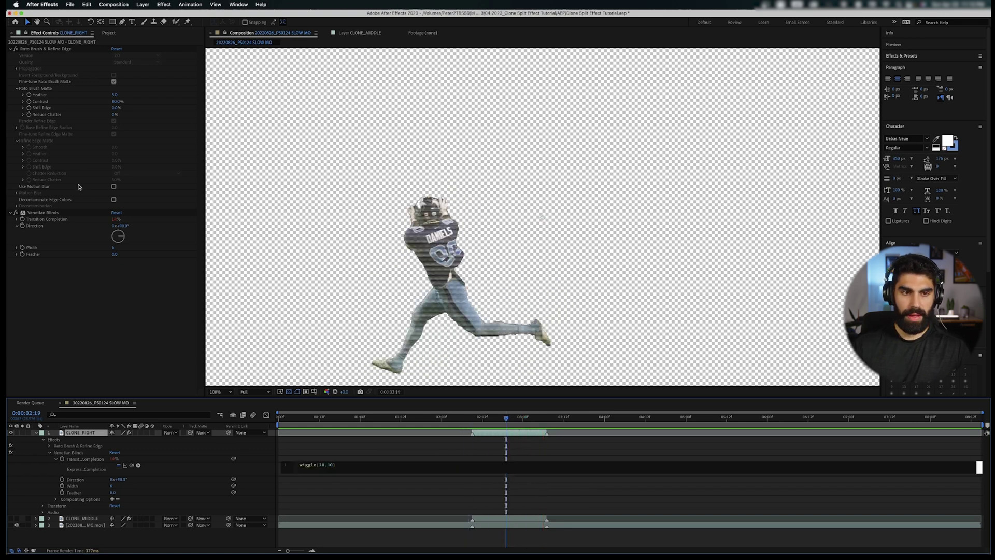
{"action": "left_click", "coordinate": [106, 256]}
{"action": "left_click_drag", "start_coordinate": [116, 219], "coordinate": [119, 218]}
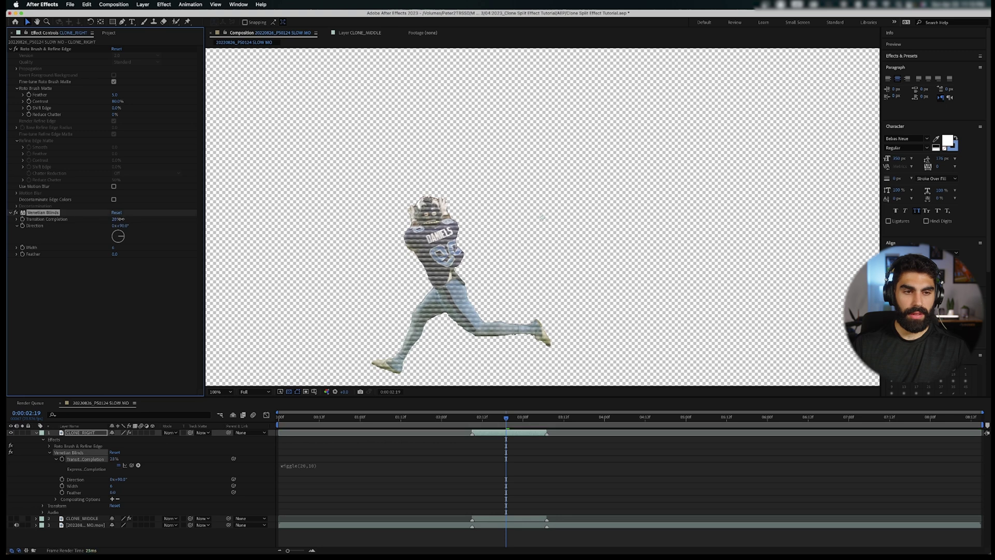
- Set the wiggle amplitude in the Transition Completion expression to 25
{"action": "left_click", "coordinate": [332, 466]}
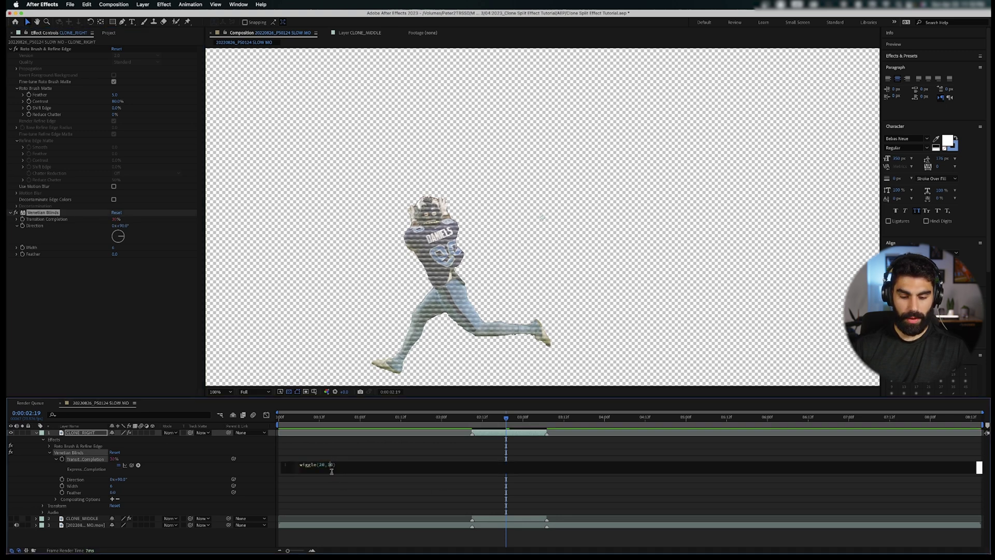
{"action": "key", "text": "BackSpace"}
{"action": "type", "text": "2"}
{"action": "key", "text": "BackSpace"}
{"action": "type", "text": "\\5"}
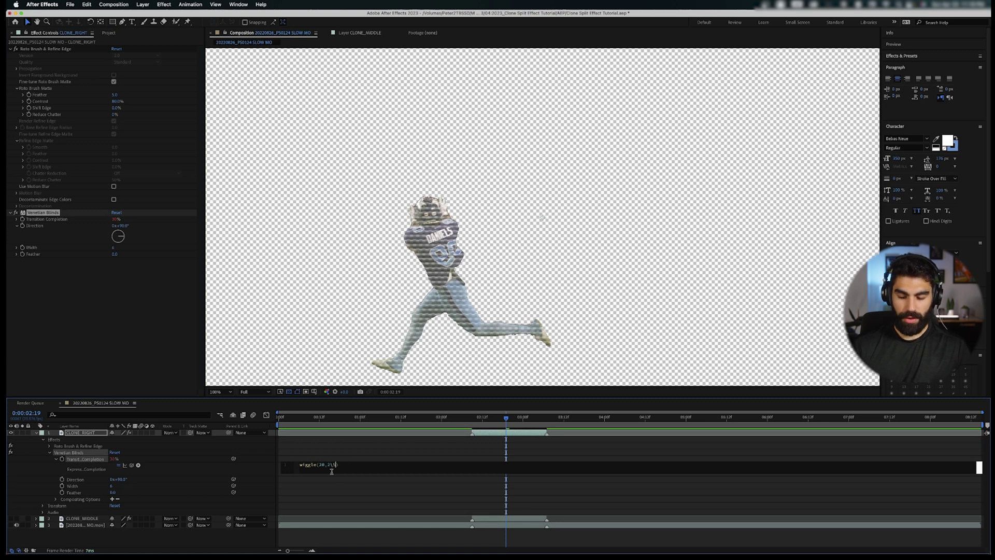
{"action": "type", "text": "5"}
{"action": "left_click", "coordinate": [458, 463]}
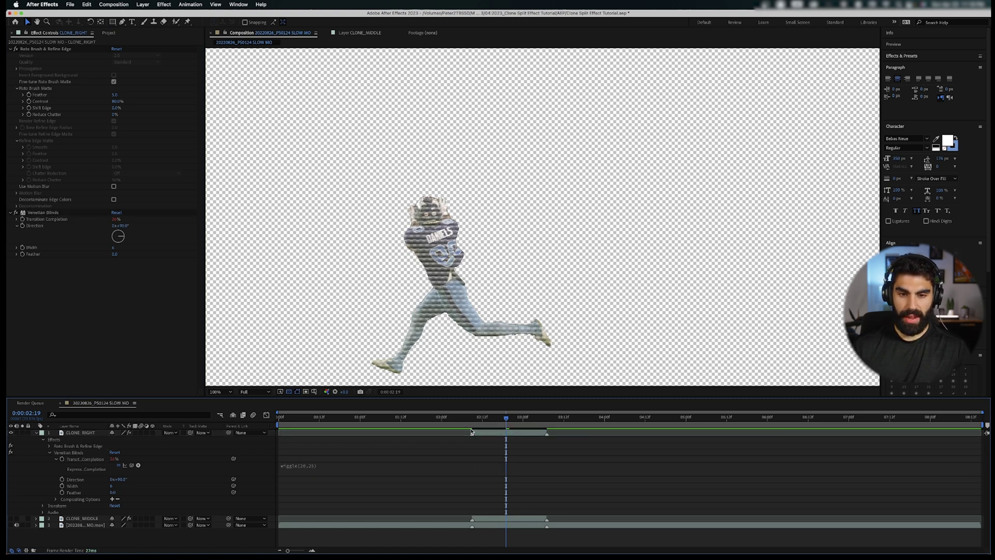
- Preview the scan-line flicker on CLONE_RIGHT, playing from the start of the clone at 0:00:02:09
{"action": "left_click", "coordinate": [471, 420]}
{"action": "left_click_drag", "start_coordinate": [471, 422], "coordinate": [513, 419]}
{"action": "left_click", "coordinate": [535, 435]}
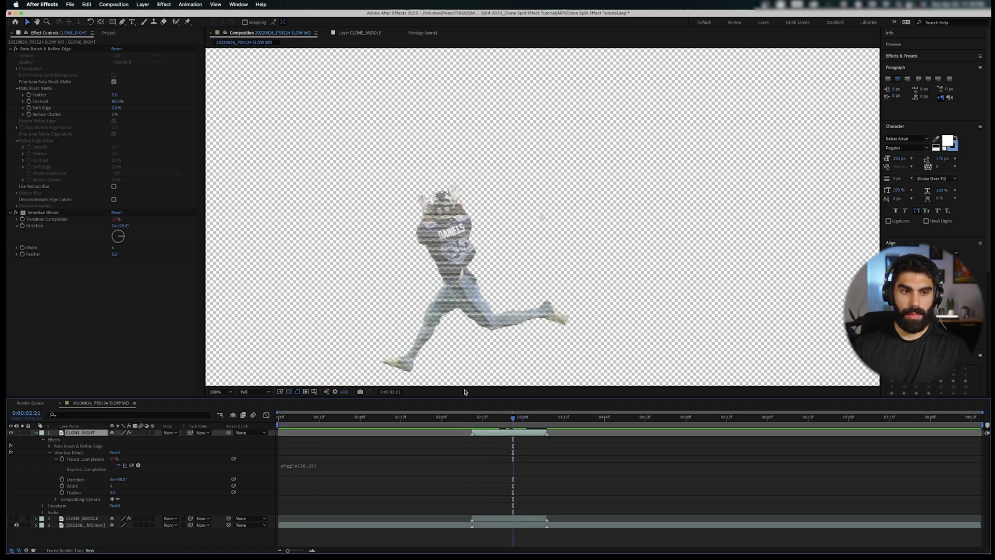
{"action": "left_click", "coordinate": [106, 214]}
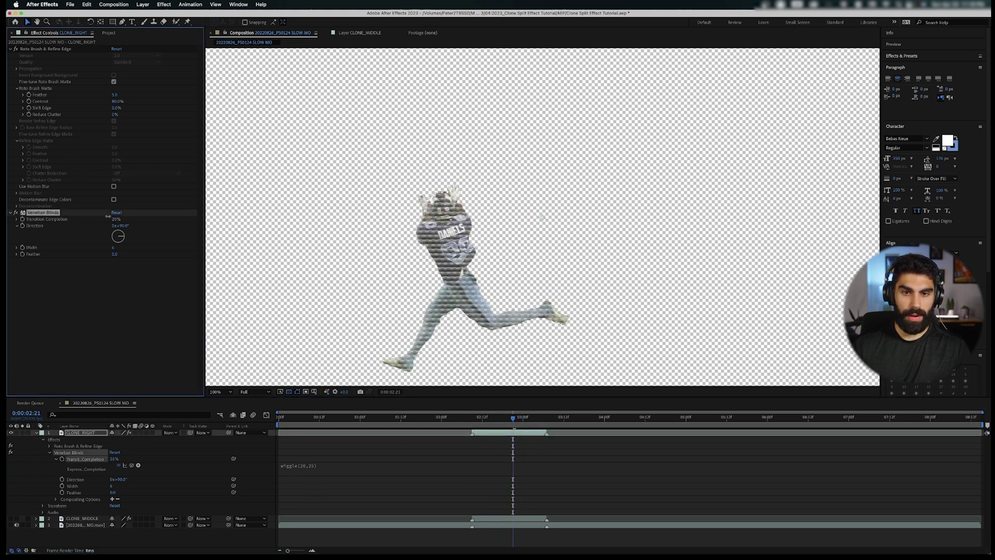
{"action": "left_click", "coordinate": [471, 422]}
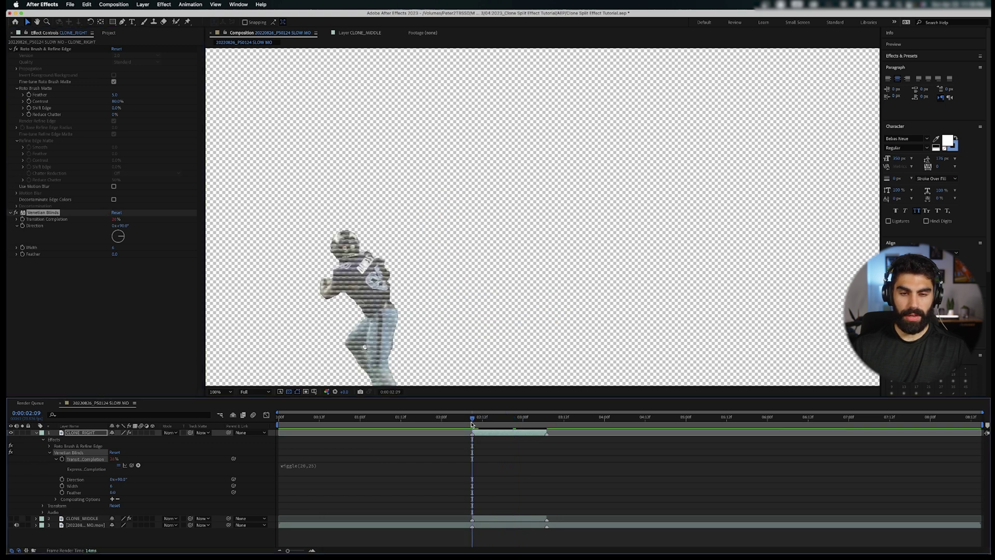
{"action": "key", "text": "space"}
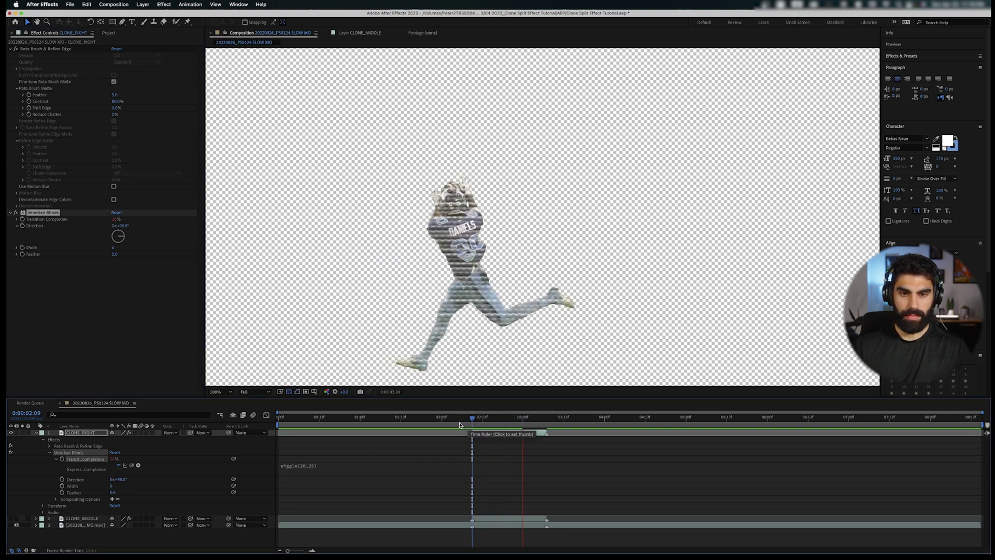
{"action": "key", "text": "space"}
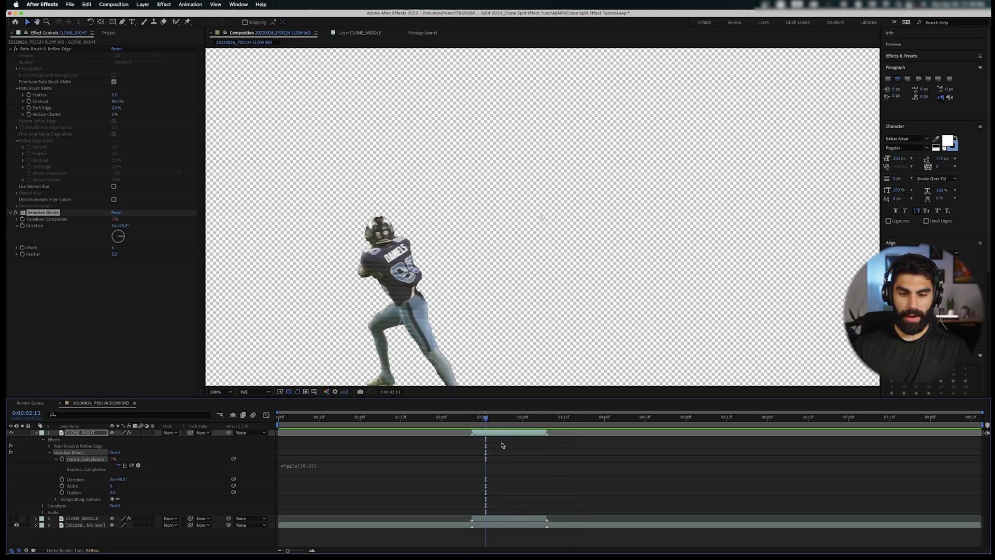
- Save the project and show the original footage behind CLONE_RIGHT at frame 0:00:02:15
{"action": "key", "text": "super+s"}
{"action": "left_click", "coordinate": [489, 433]}
{"action": "key", "text": "u"}
{"action": "left_click_drag", "start_coordinate": [11, 438], "coordinate": [11, 445]}
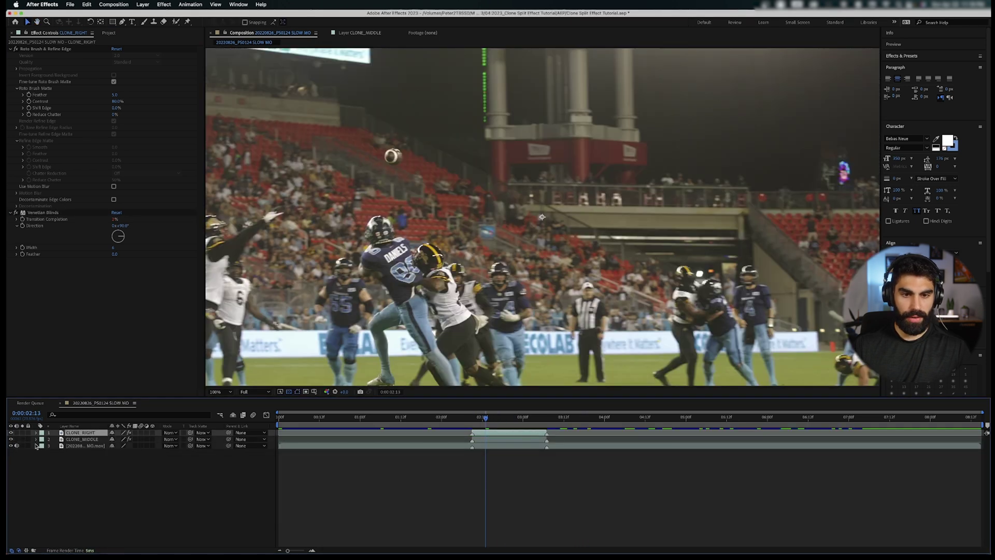
{"action": "mouse_move", "coordinate": [496, 417]}
{"action": "left_mouse_down"}
{"action": "mouse_move", "coordinate": [513, 418]}
{"action": "mouse_move", "coordinate": [493, 417]}
{"action": "left_mouse_up"}
{"action": "key", "text": "super+z"}
- Apply the Lumetri Color effect to the CLONE_RIGHT layer
{"action": "key", "text": "ctrl+space"}
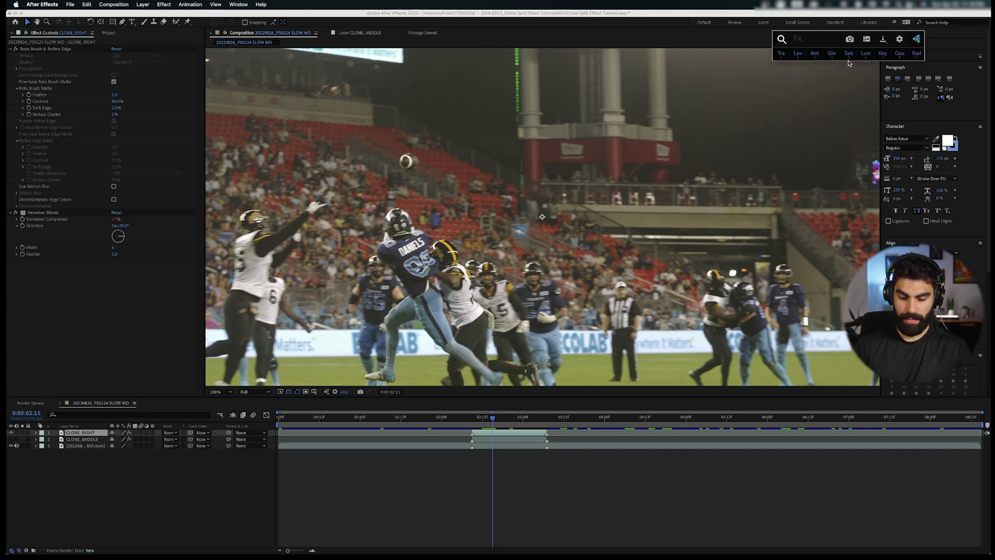
{"action": "type", "text": "lumetri col"}
{"action": "key", "text": "Return"}
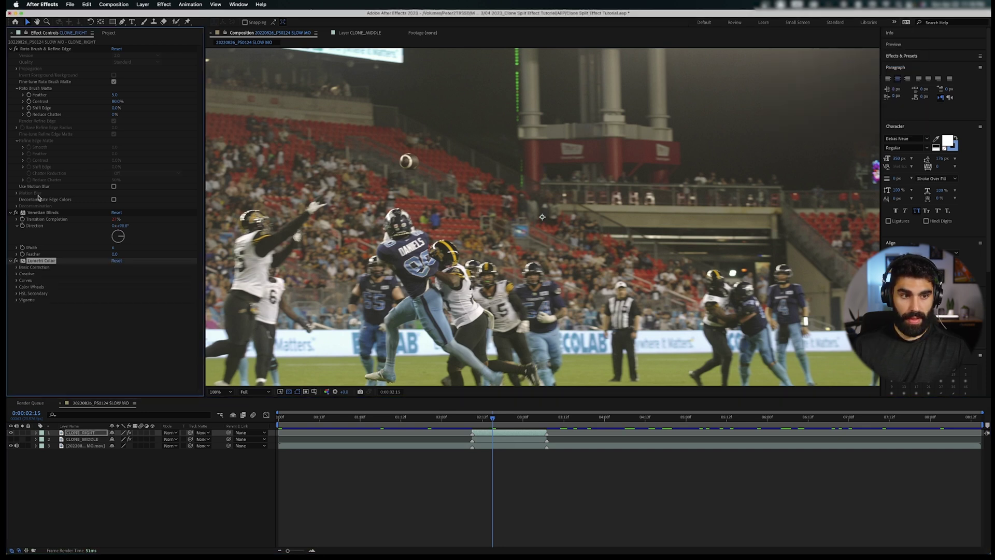
- Lower the Saturation in the Creative adjustments of Lumetri Color on CLONE_RIGHT and collapse the effect
{"action": "left_click", "coordinate": [16, 280]}
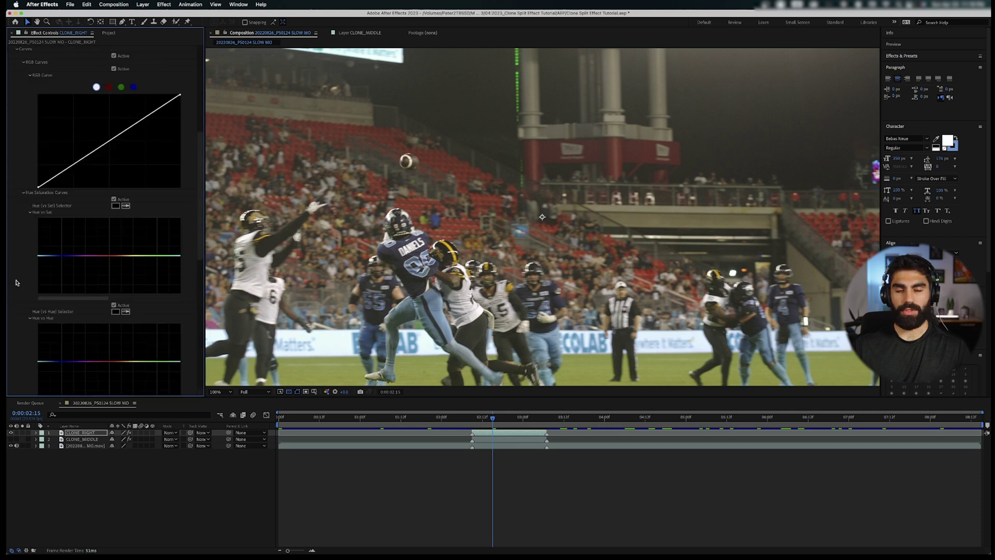
{"action": "left_click", "coordinate": [24, 62]}
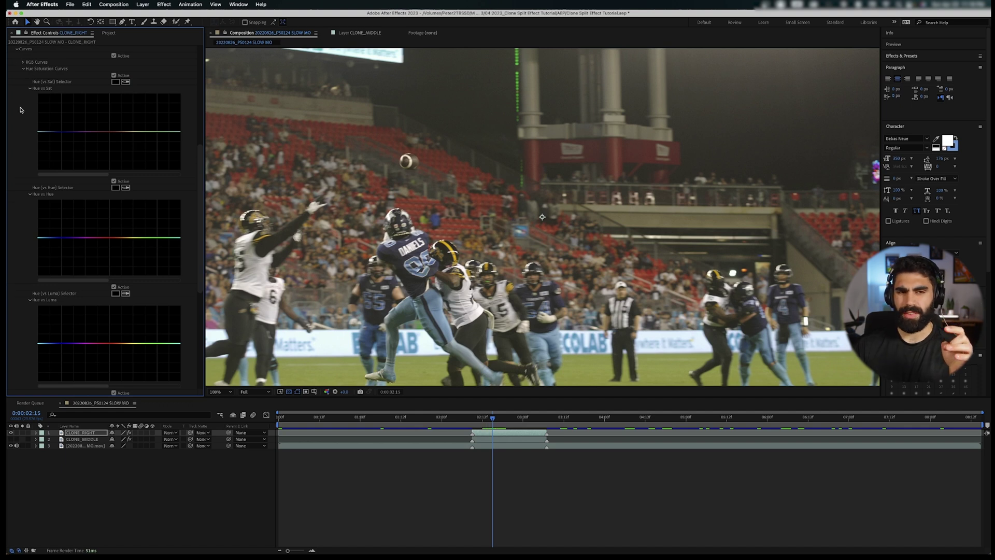
{"action": "left_click", "coordinate": [23, 68]}
{"action": "left_click", "coordinate": [17, 274]}
{"action": "left_click_drag", "start_coordinate": [116, 325], "coordinate": [83, 322]}
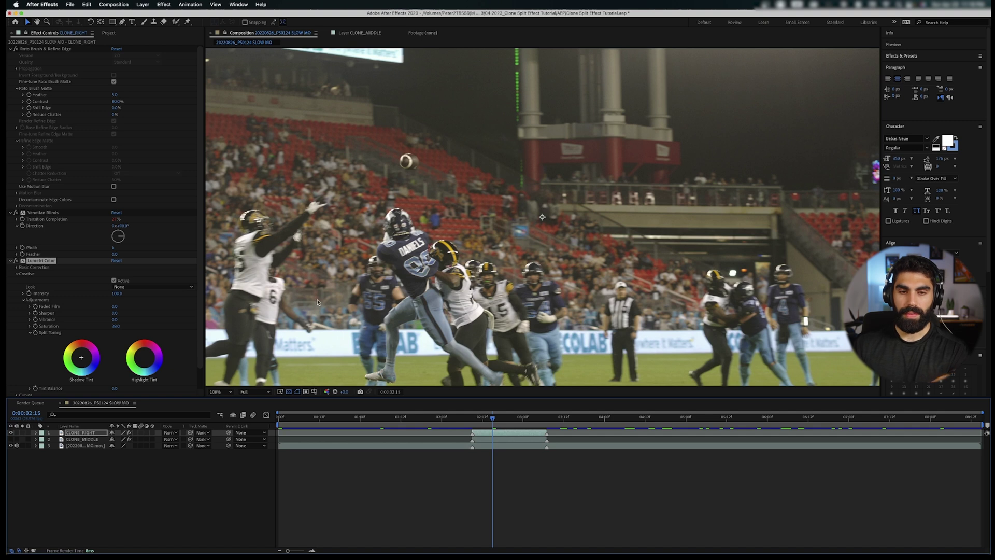
{"action": "left_click", "coordinate": [10, 261]}
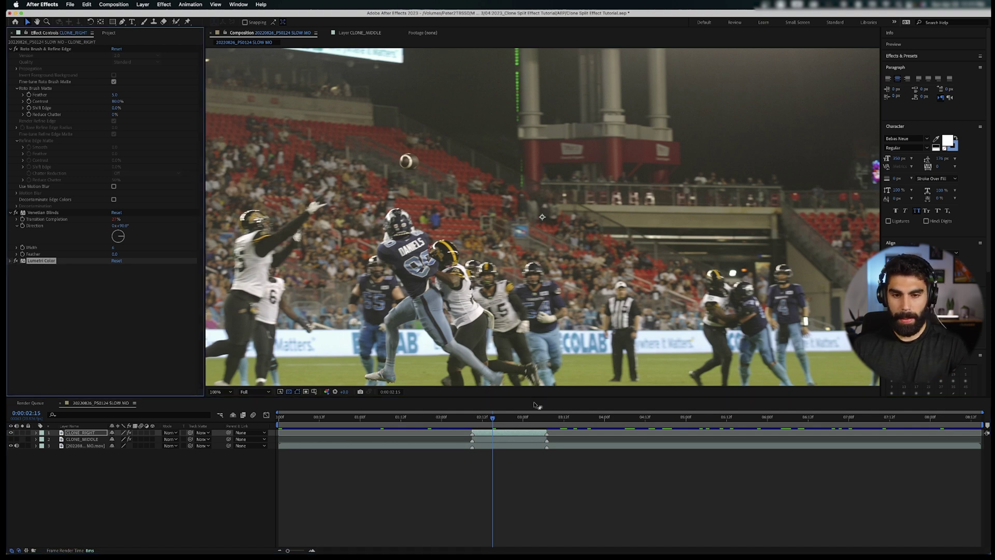
- Apply Glow to CLONE_RIGHT with a 42% threshold, a larger radius and 0.2 intensity, and compare it on and off
{"action": "type", "text": "glow"}
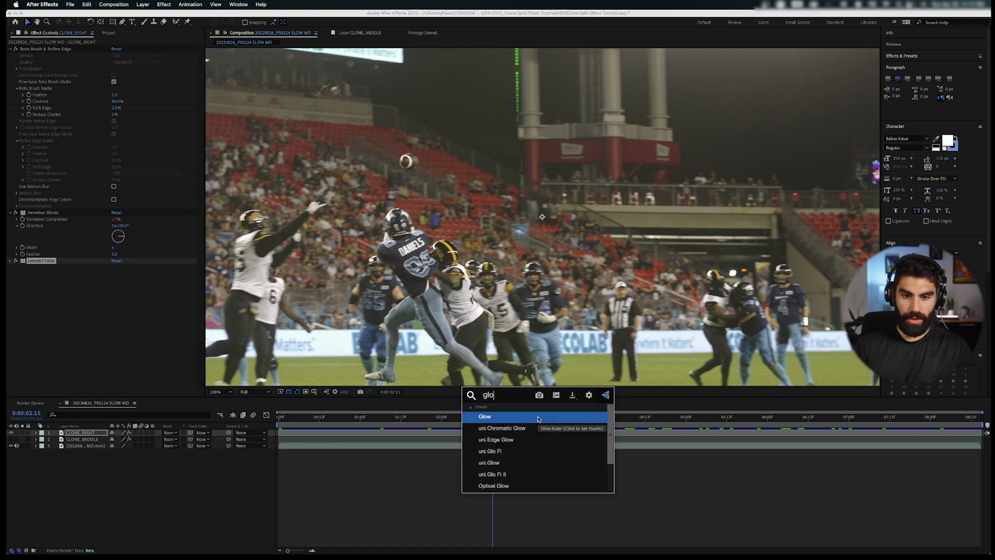
{"action": "key", "text": "Return"}
{"action": "left_click_drag", "start_coordinate": [118, 281], "coordinate": [110, 280]}
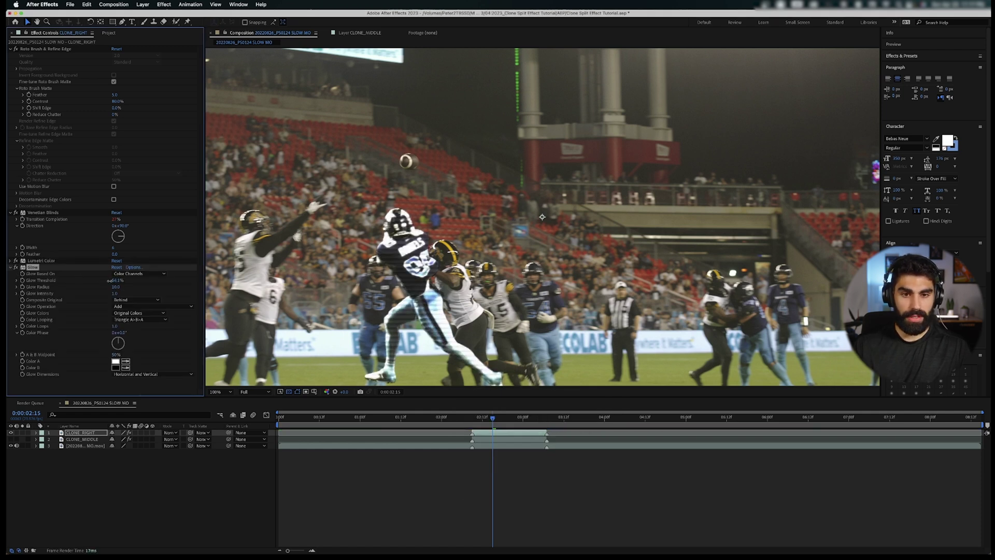
{"action": "left_click_drag", "start_coordinate": [124, 287], "coordinate": [98, 278]}
{"action": "left_click", "coordinate": [15, 267]}
{"action": "left_click", "coordinate": [15, 268]}
{"action": "left_click", "coordinate": [15, 267]}
{"action": "left_click", "coordinate": [15, 267]}
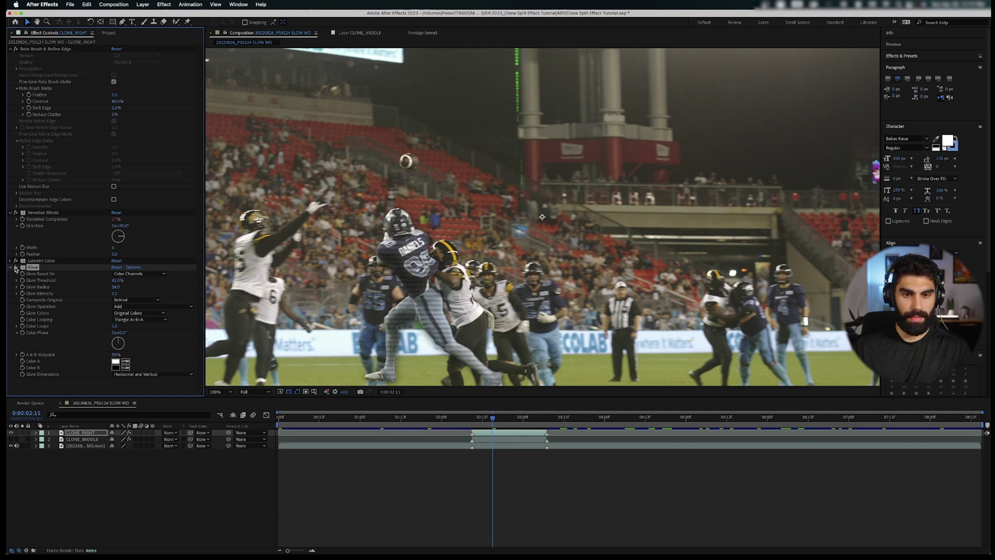
- Add the expression wiggle(10,.2) to the Glow Intensity on CLONE_RIGHT
{"action": "left_click", "coordinate": [23, 294], "text": "alt"}
{"action": "type", "text": "wiggl"}
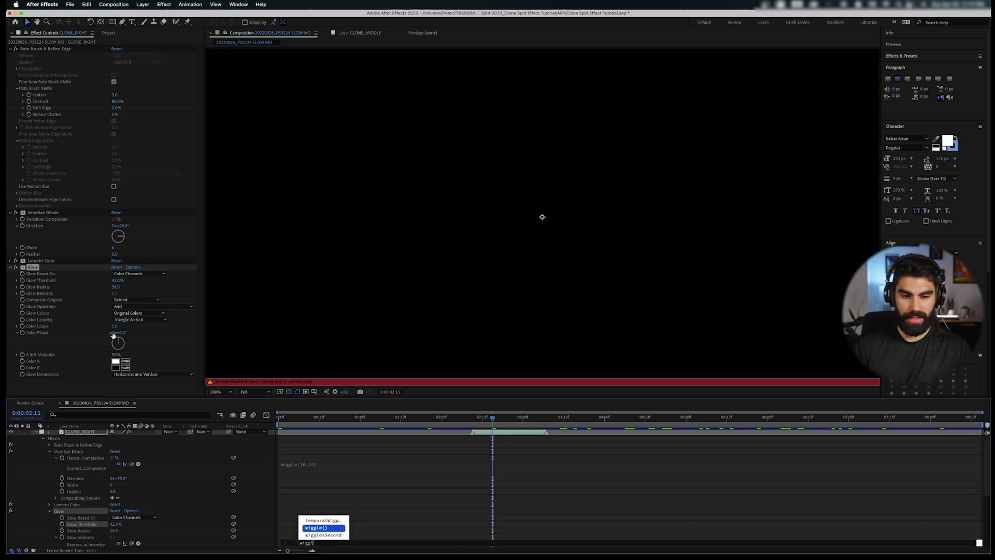
{"action": "type", "text": "e"}
{"action": "key", "text": "Return"}
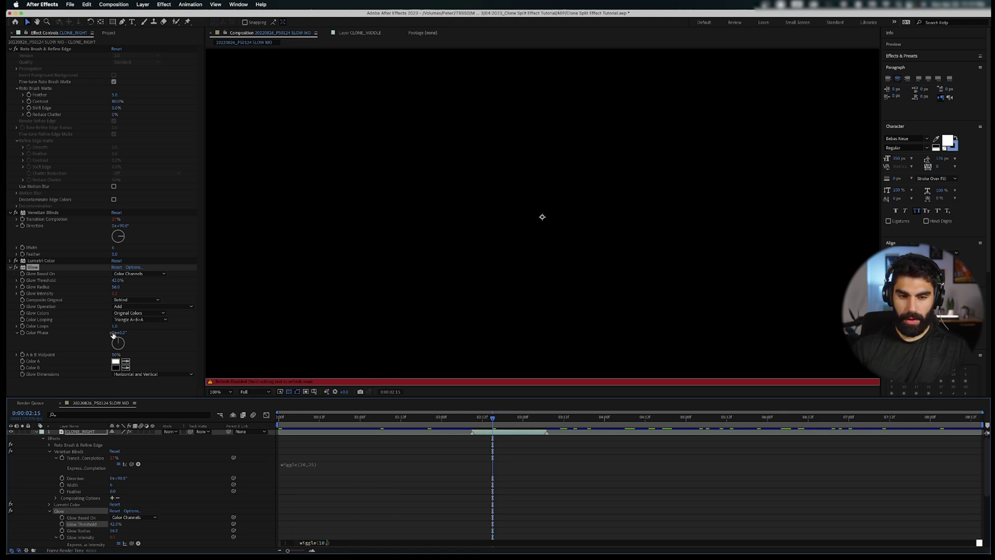
{"action": "left_click", "coordinate": [115, 293]}
{"action": "type", "text": "0.2"}
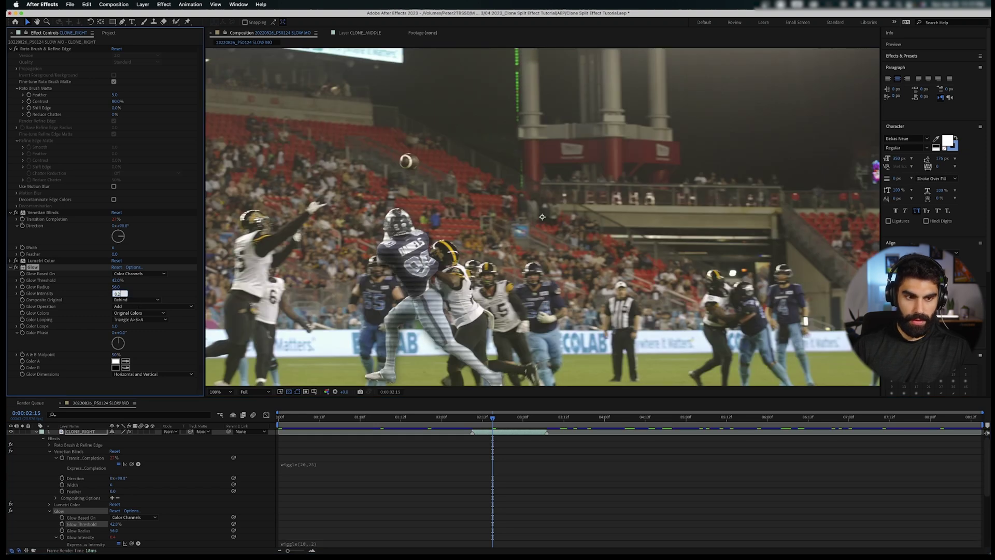
{"action": "left_click", "coordinate": [369, 384]}
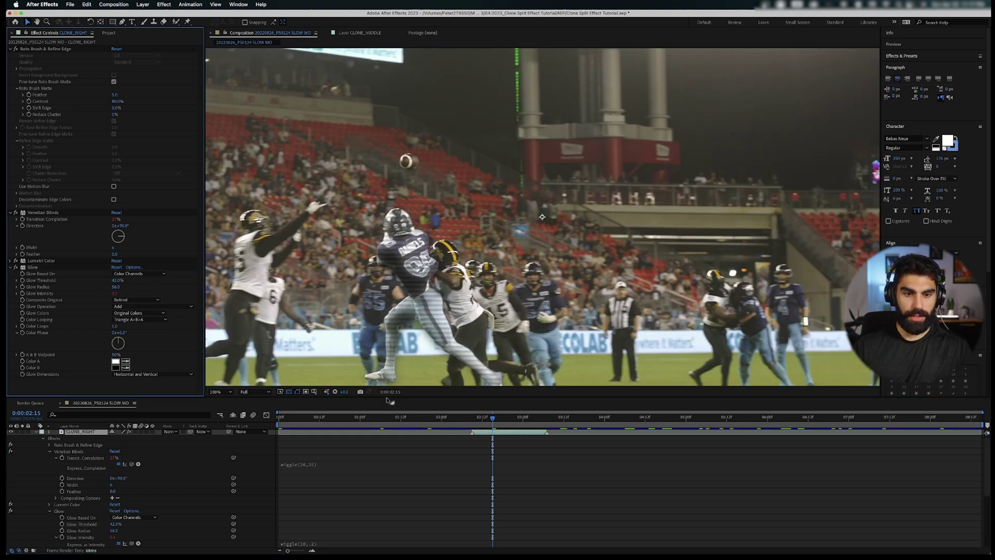
- Play back and scrub through the CLONE_RIGHT section to preview the flickering glow, and save the project
{"action": "left_click", "coordinate": [394, 419]}
{"action": "key", "text": "space"}
{"action": "left_click", "coordinate": [465, 418]}
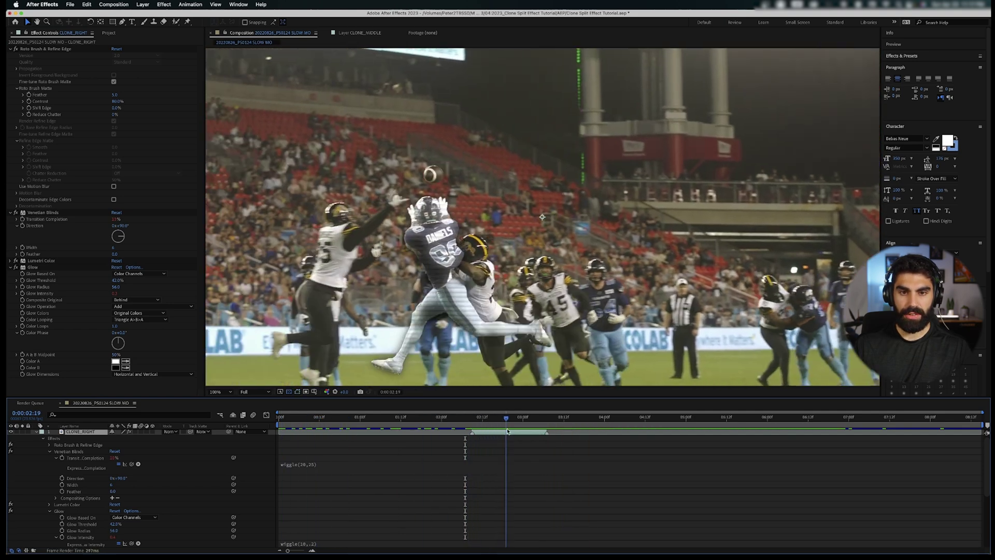
{"action": "key", "text": "space"}
{"action": "mouse_move", "coordinate": [502, 426]}
{"action": "left_mouse_down"}
{"action": "mouse_move", "coordinate": [526, 427]}
{"action": "mouse_move", "coordinate": [516, 429]}
{"action": "left_mouse_up"}
{"action": "key", "text": "super+s"}
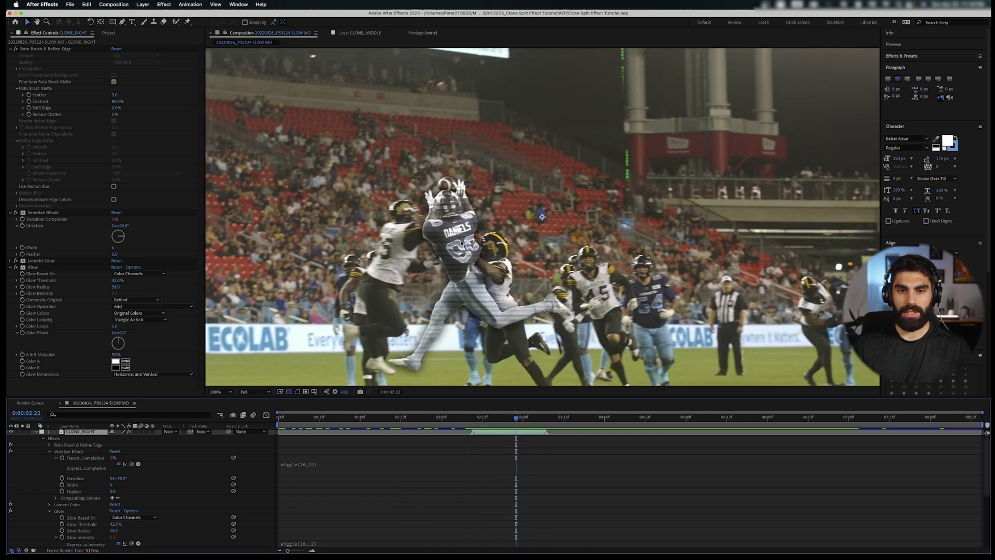
- Collapse the effects of CLONE_RIGHT and set the composition preview resolution to Half at 0:00:02:09
{"action": "left_click_drag", "start_coordinate": [502, 238], "coordinate": [502, 218]}
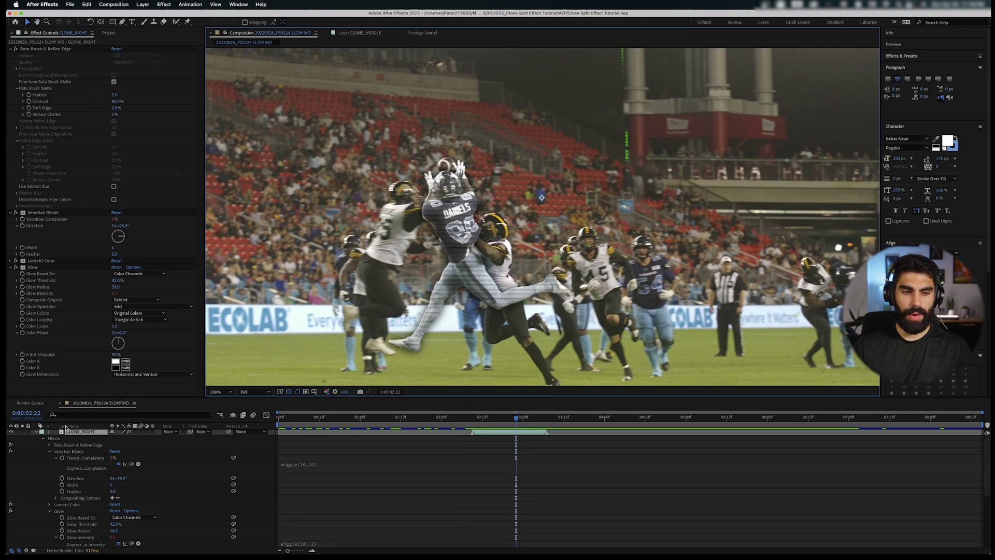
{"action": "left_click", "coordinate": [44, 439]}
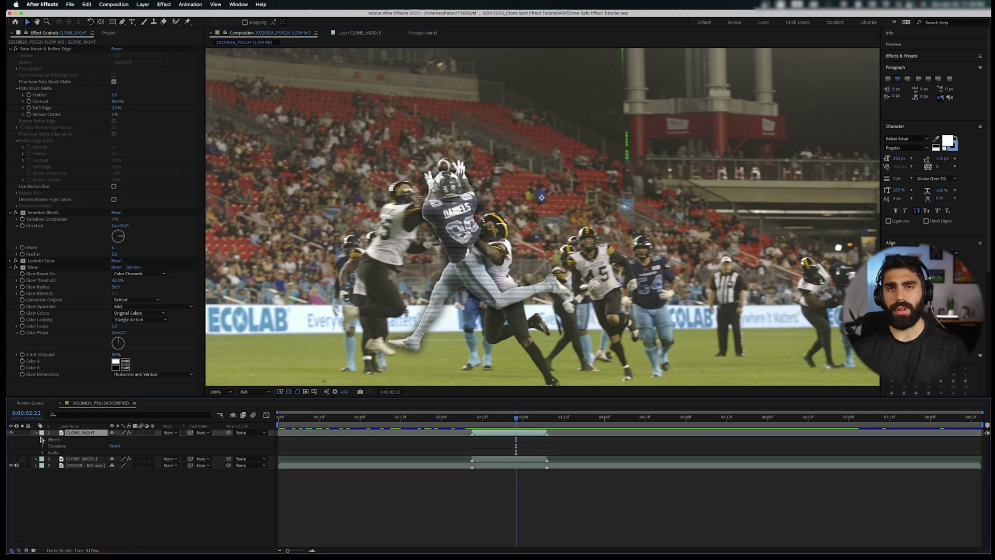
{"action": "left_click_drag", "start_coordinate": [498, 424], "coordinate": [473, 423]}
{"action": "left_click", "coordinate": [253, 391]}
{"action": "left_click", "coordinate": [254, 399]}
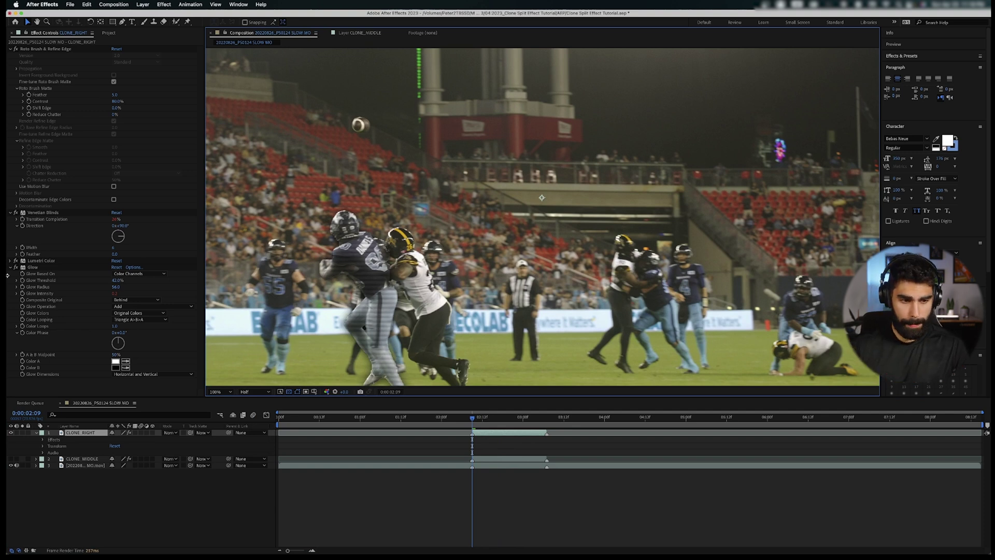
- Reveal Position and Scale on CLONE_RIGHT and enable Position keyframing at 0:00:02:09
{"action": "key", "text": "p"}
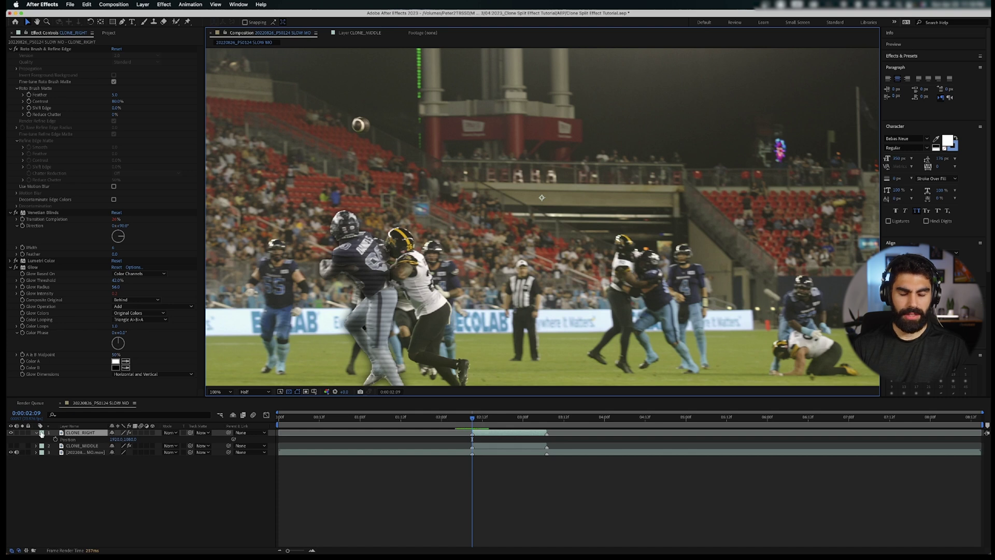
{"action": "key", "text": "shift+s"}
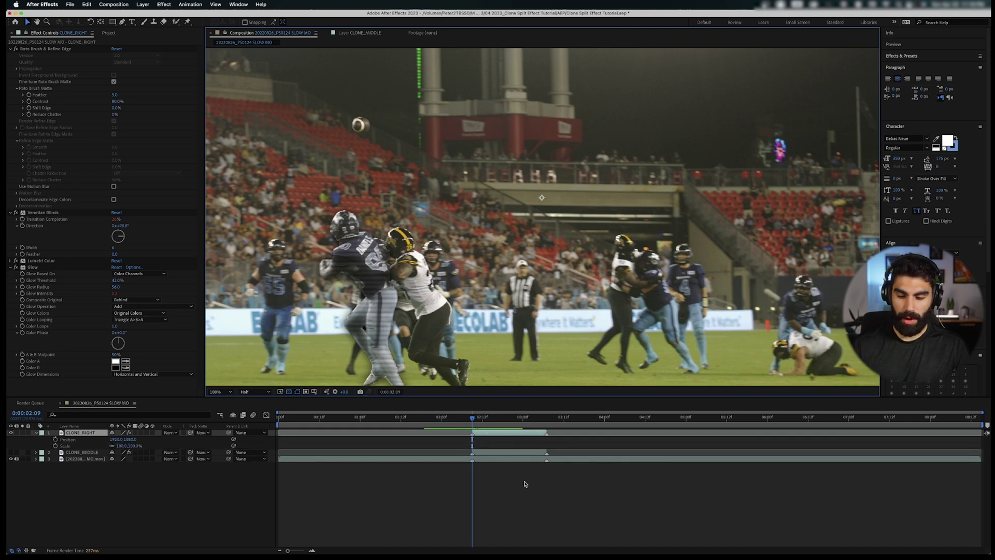
{"action": "key", "text": "period"}
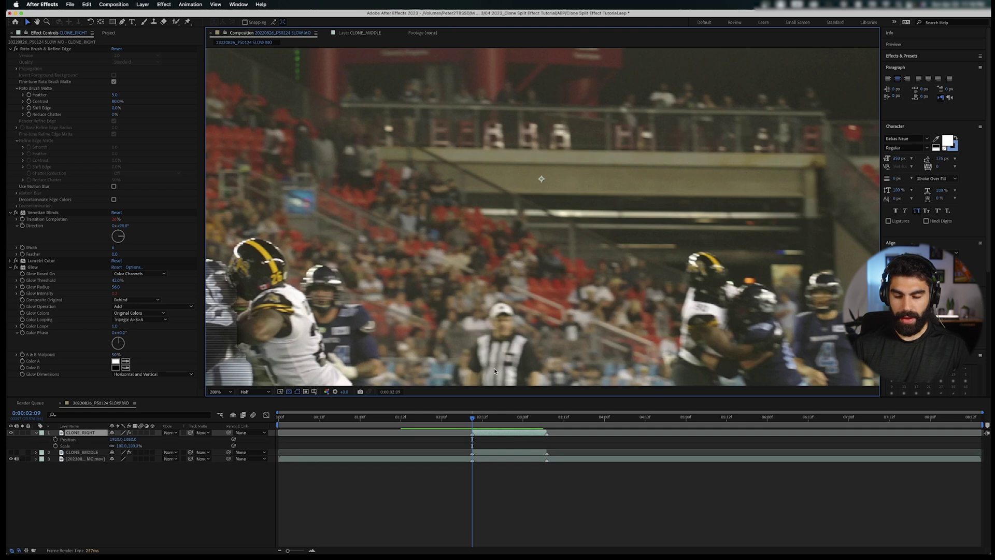
{"action": "key", "text": "comma"}
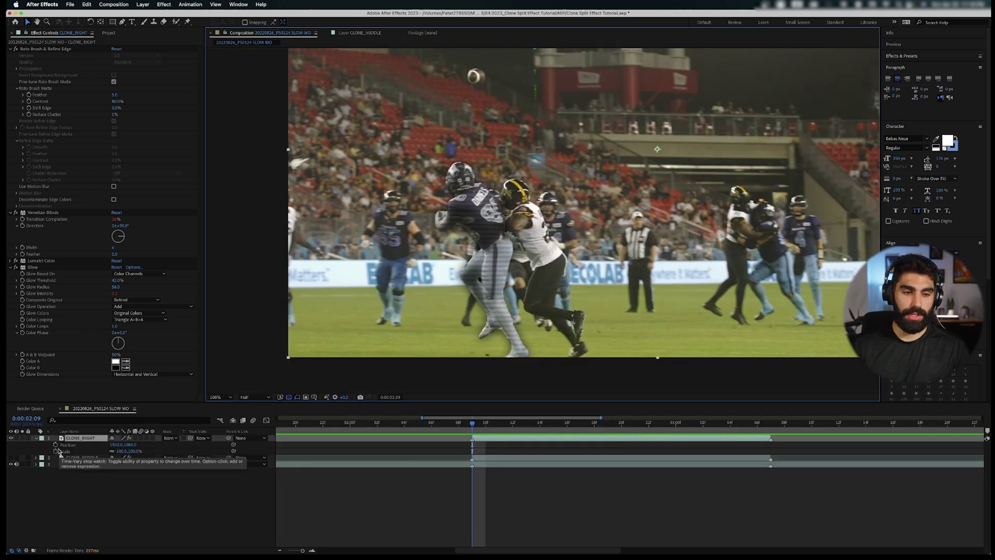
{"action": "left_click", "coordinate": [56, 446]}
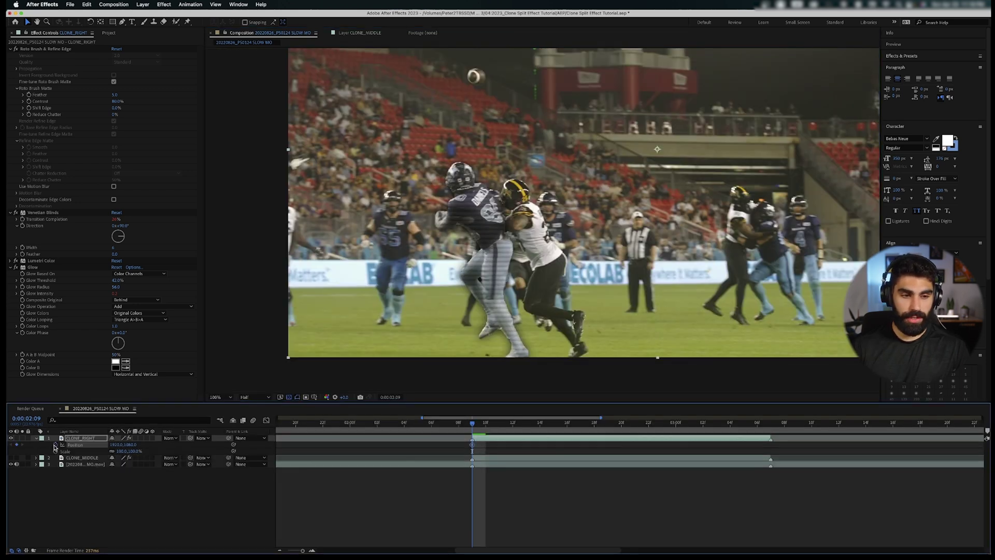
- At 0:00:02:12, set the horizontal Position of CLONE_RIGHT to 2320 so the clone splits off to the right
{"action": "key", "text": "Page_Down"}
{"action": "key", "text": "Page_Down"}
{"action": "key", "text": "Page_Down"}
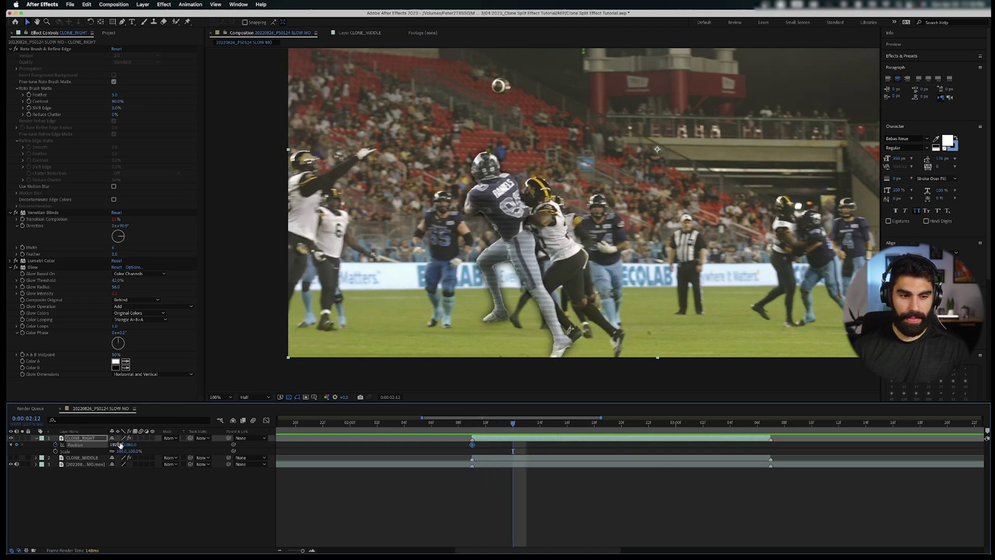
{"action": "mouse_move", "coordinate": [116, 444]}
{"action": "left_mouse_down"}
{"action": "mouse_move", "coordinate": [311, 445]}
{"action": "mouse_move", "coordinate": [280, 445]}
{"action": "mouse_move", "coordinate": [295, 445]}
{"action": "left_mouse_up"}
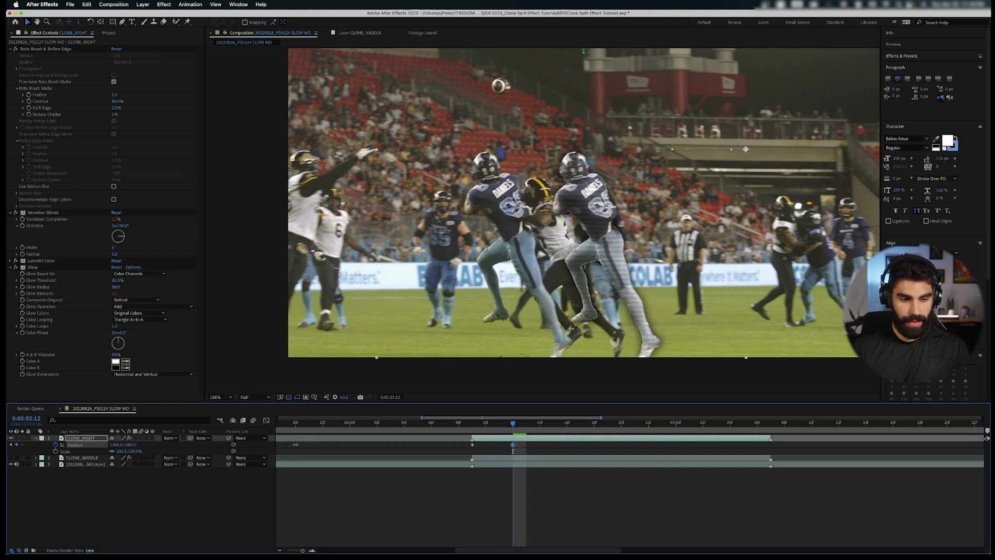
{"action": "left_click_drag", "start_coordinate": [295, 444], "coordinate": [298, 444]}
{"action": "left_click", "coordinate": [117, 445]}
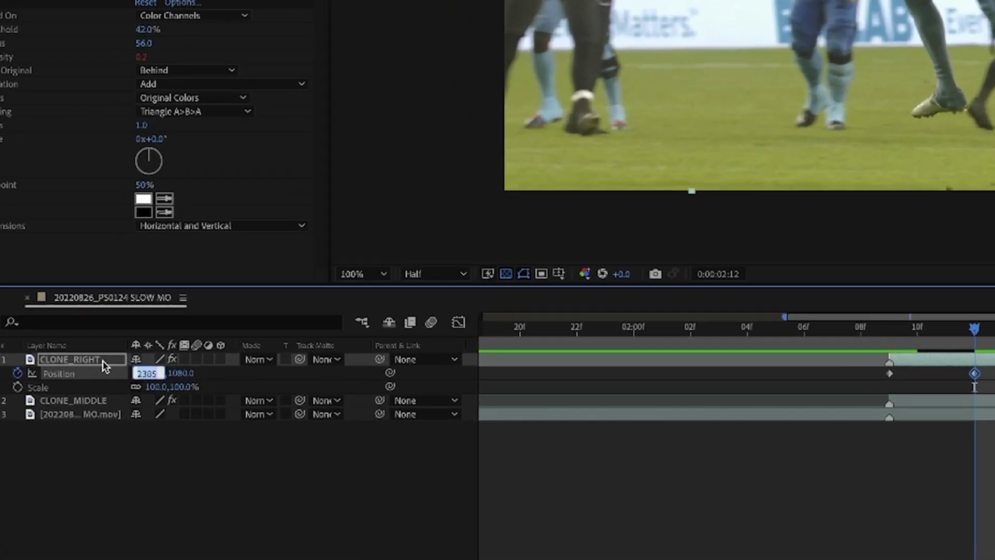
{"action": "type", "text": "2320"}
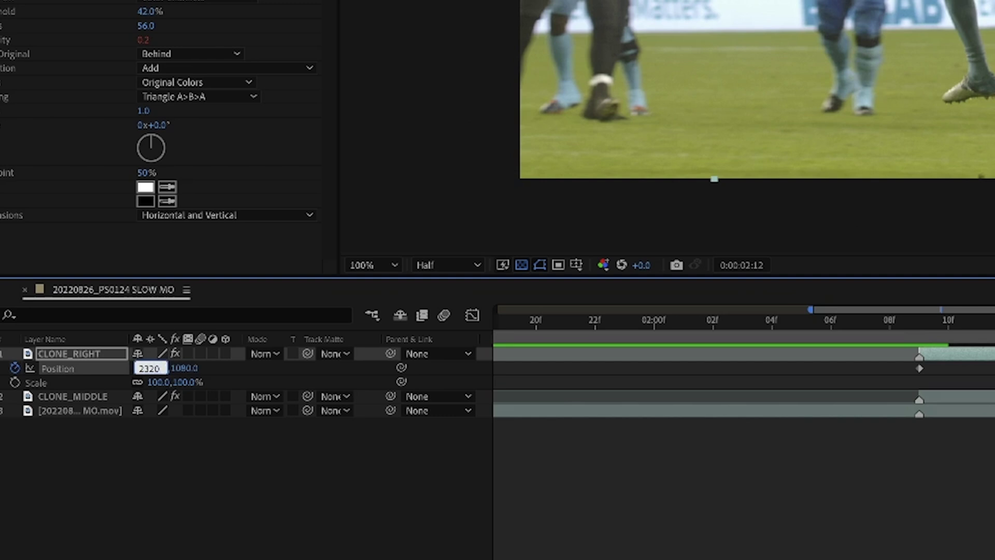
{"action": "key", "text": "Return"}
- Add a holding Position keyframe to CLONE_RIGHT at 0:00:02:23
{"action": "left_click", "coordinate": [662, 424]}
{"action": "left_click", "coordinate": [666, 439]}
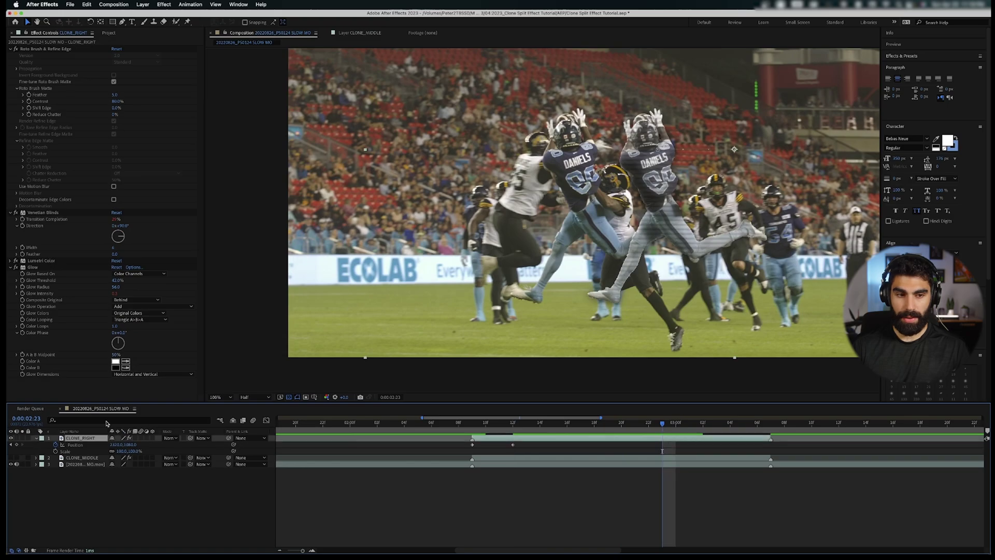
{"action": "left_click", "coordinate": [17, 444]}
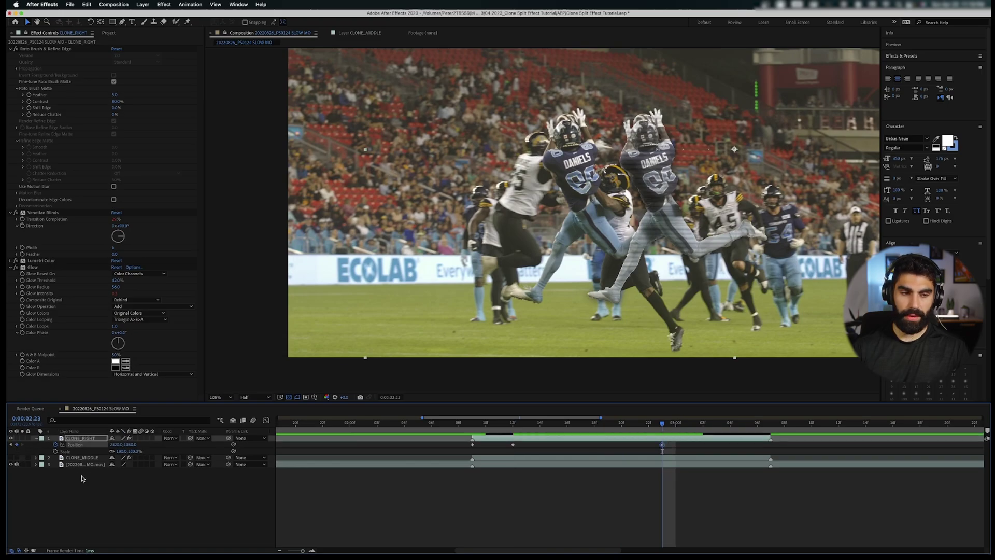
- At 0:00:03:02, return the horizontal Position of CLONE_RIGHT to 1920
{"action": "key", "text": "space"}
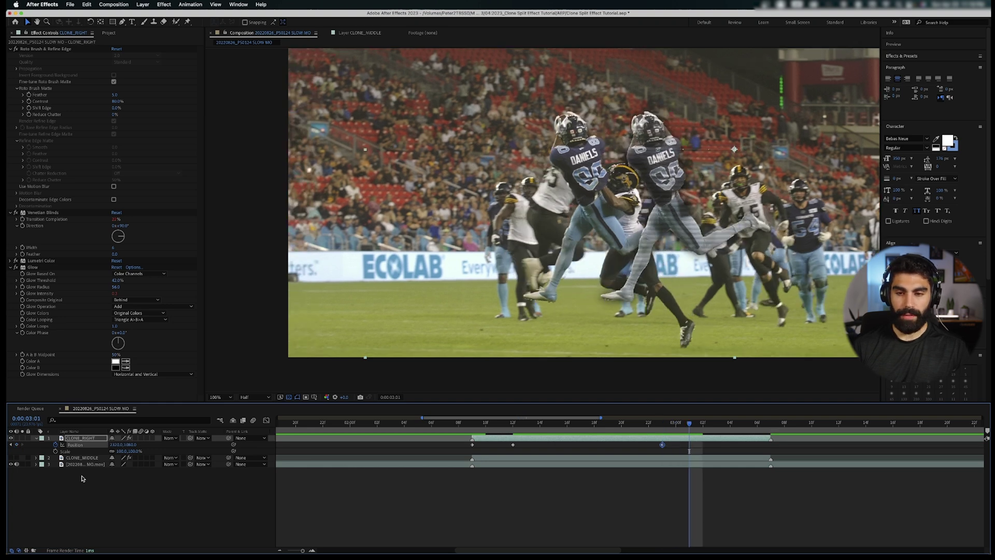
{"action": "left_click", "coordinate": [118, 444]}
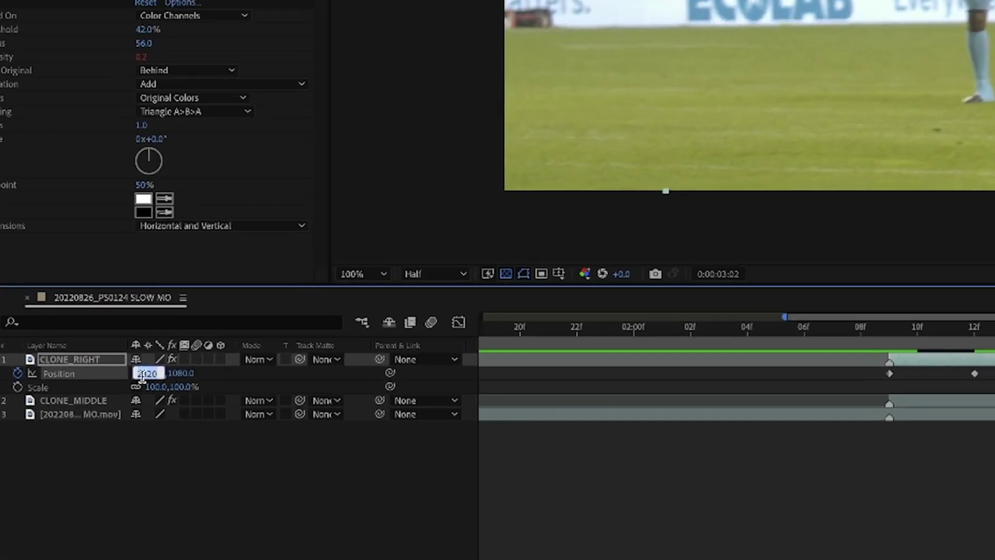
{"action": "type", "text": "1920"}
{"action": "key", "text": "Return"}
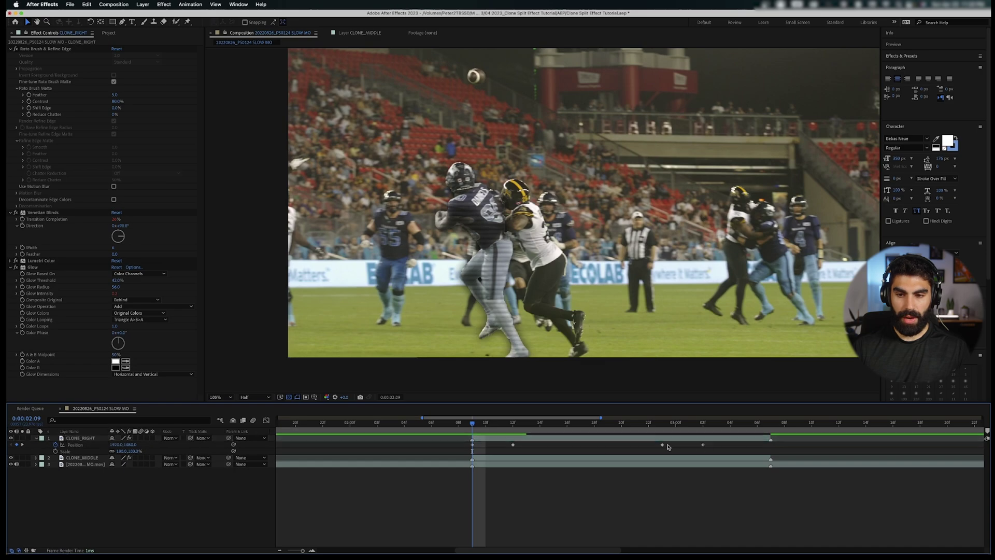
- Shift all four Position keyframes of CLONE_RIGHT one frame later, so the first one sits at 0:00:02:10
{"action": "left_click_drag", "start_coordinate": [667, 447], "coordinate": [453, 451]}
{"action": "key", "text": "Page_Down"}
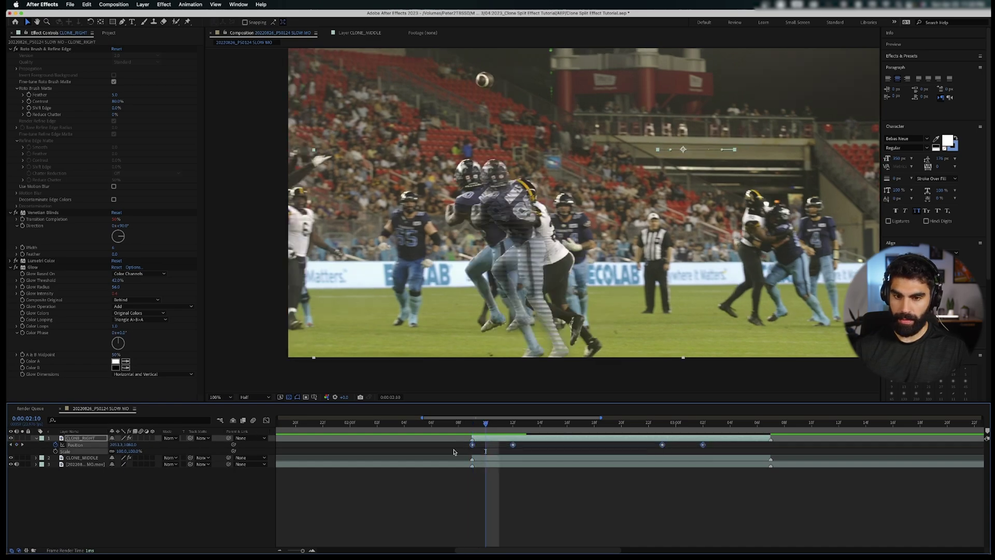
{"action": "key", "text": "alt+Right"}
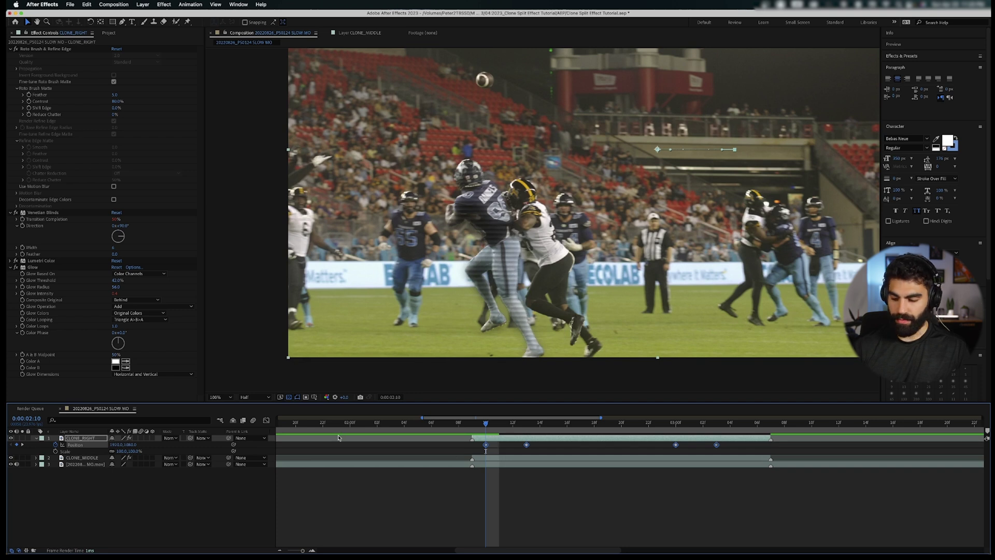
{"action": "left_click", "coordinate": [446, 450]}
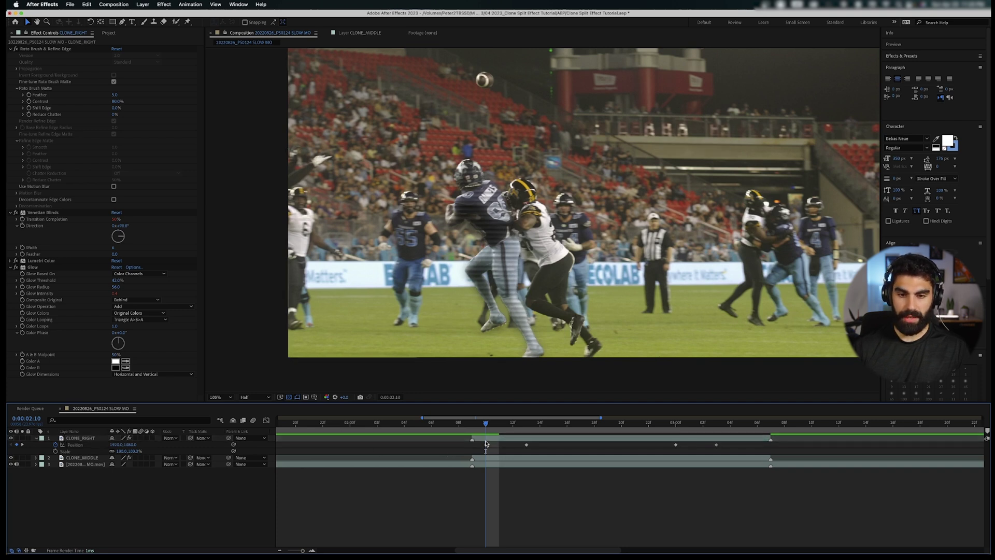
- Reveal Opacity on all layers and add a 100% Opacity keyframe to CLONE_RIGHT at 0:00:02:10
{"action": "key", "text": "shift+t"}
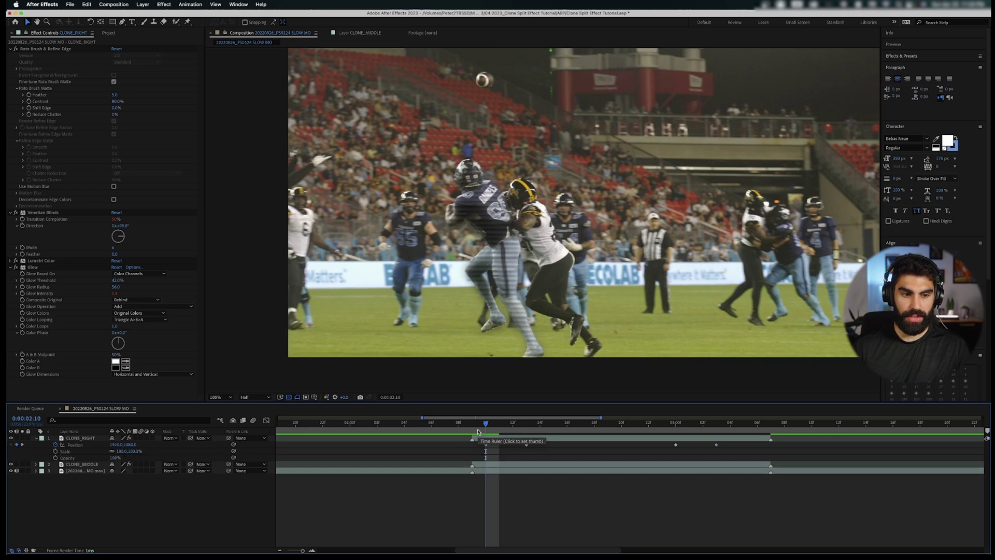
{"action": "left_click", "coordinate": [478, 431]}
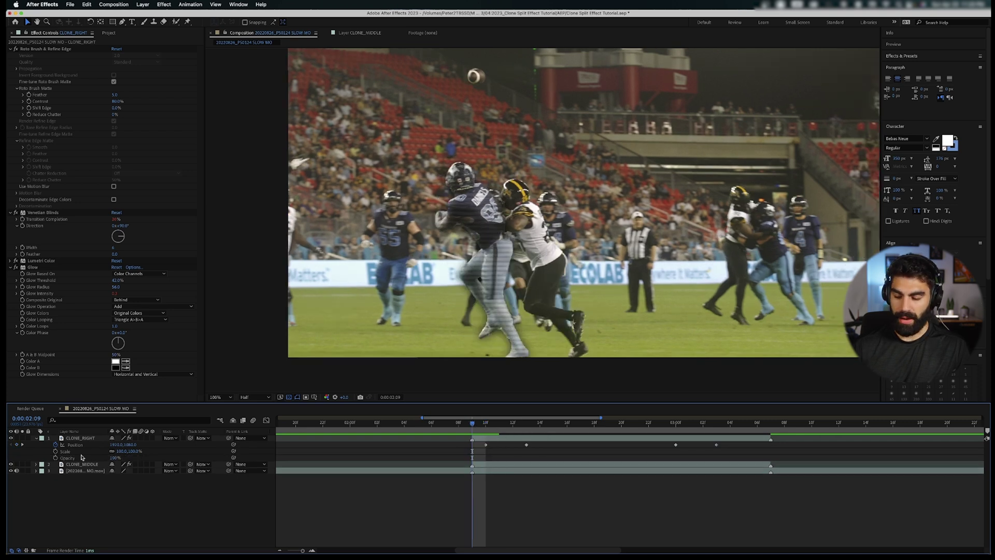
{"action": "key", "text": "Page_Down"}
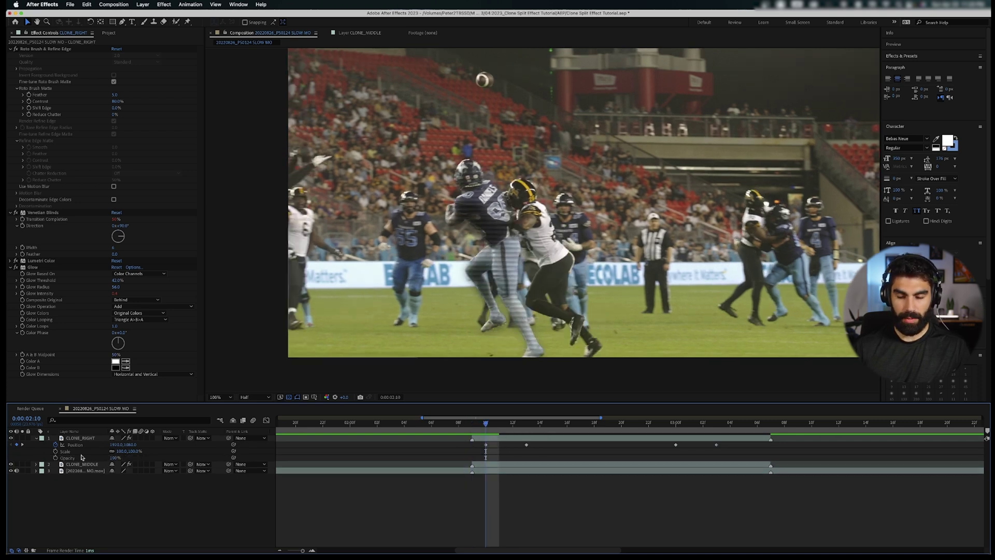
{"action": "key", "text": "super+a"}
{"action": "key", "text": "shift+t"}
{"action": "left_click", "coordinate": [531, 455]}
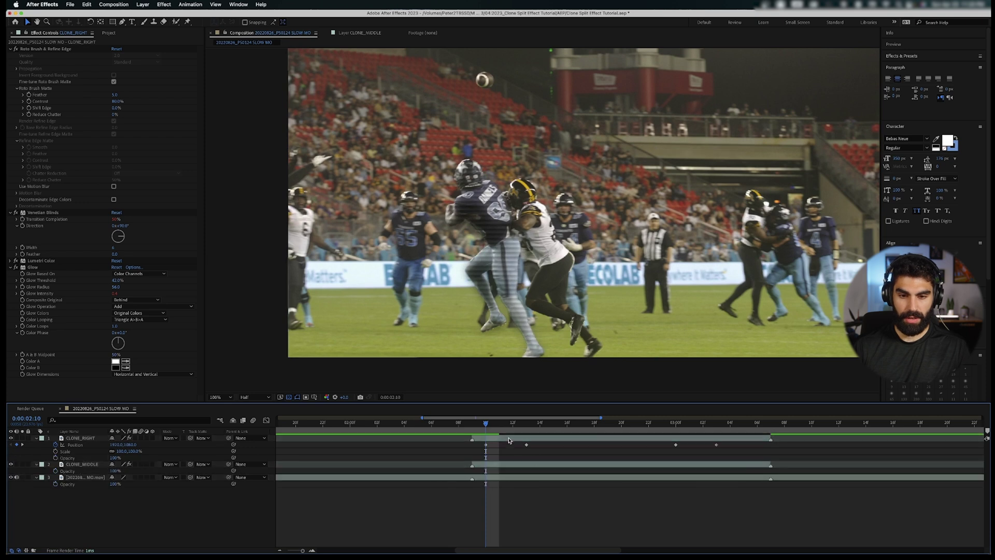
{"action": "left_click", "coordinate": [508, 440]}
{"action": "key", "text": "alt+shift+t"}
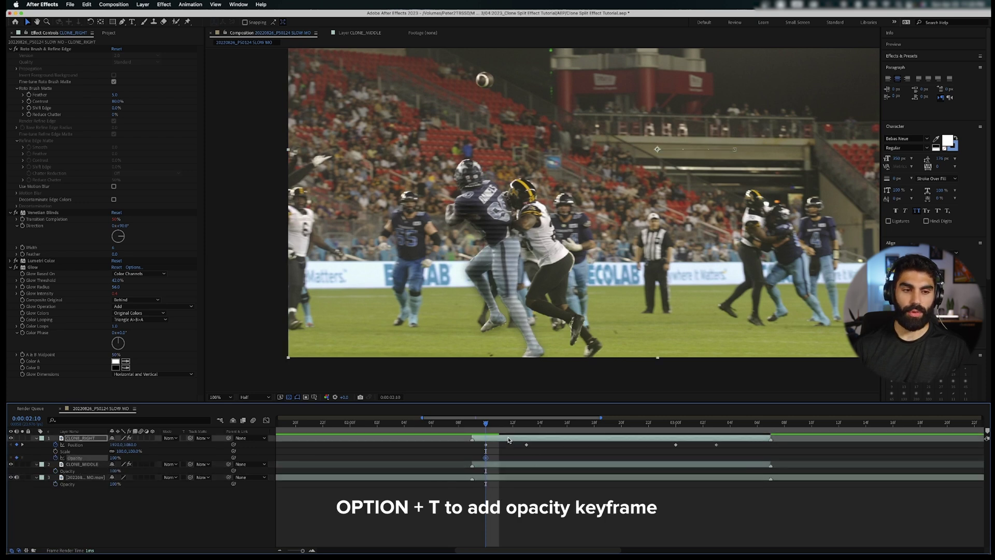
- Set the Opacity of CLONE_RIGHT to 50% at 0:00:02:09 and step through the neighbouring frames to check the fade-in
{"action": "key", "text": "Page_Up"}
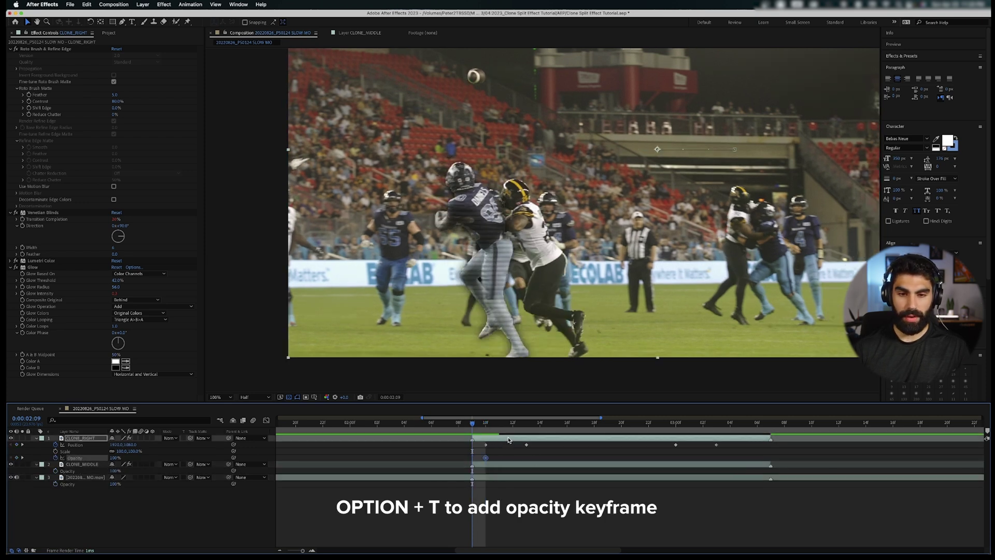
{"action": "key", "text": "F2"}
{"action": "left_click", "coordinate": [117, 458]}
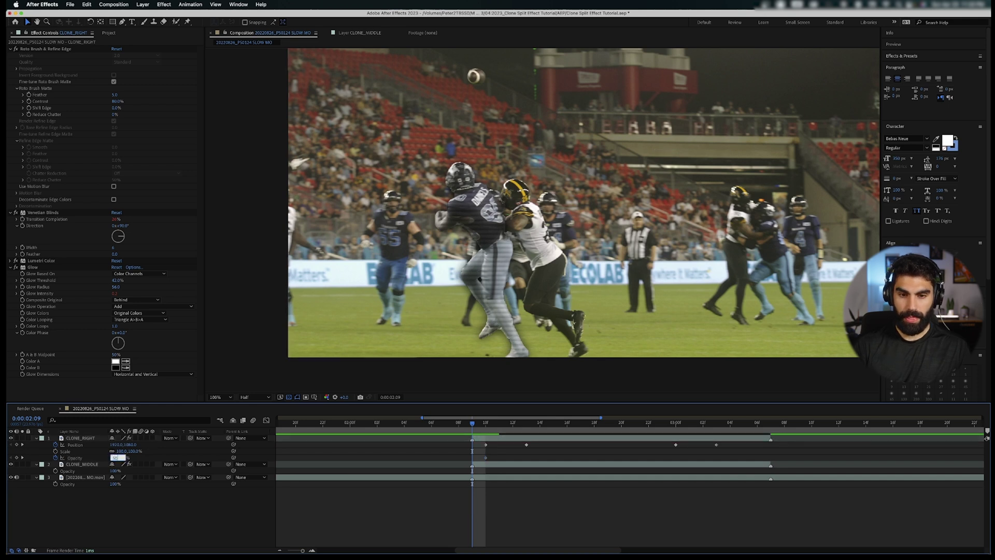
{"action": "type", "text": "50"}
{"action": "key", "text": "Return"}
{"action": "key", "text": "Page_Up"}
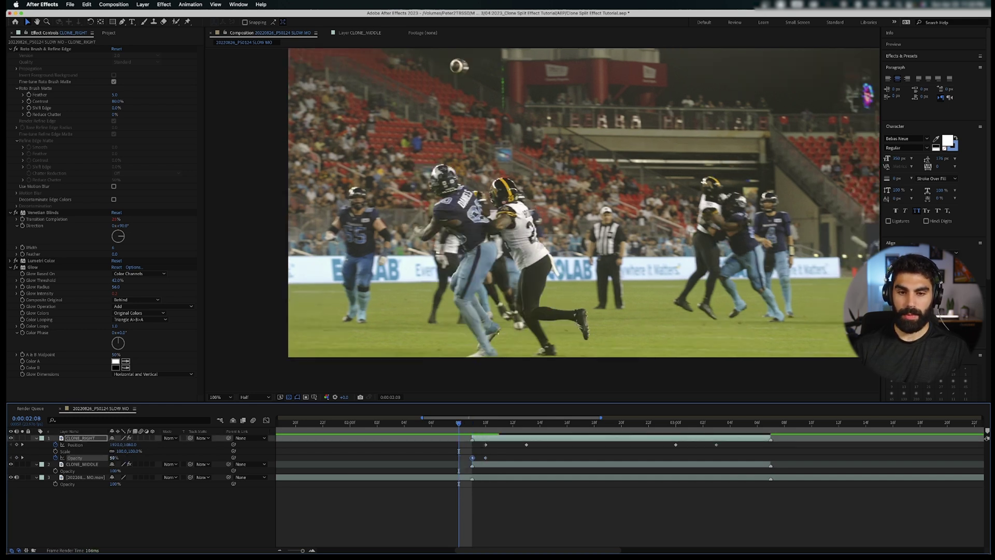
{"action": "key", "text": "Page_Down"}
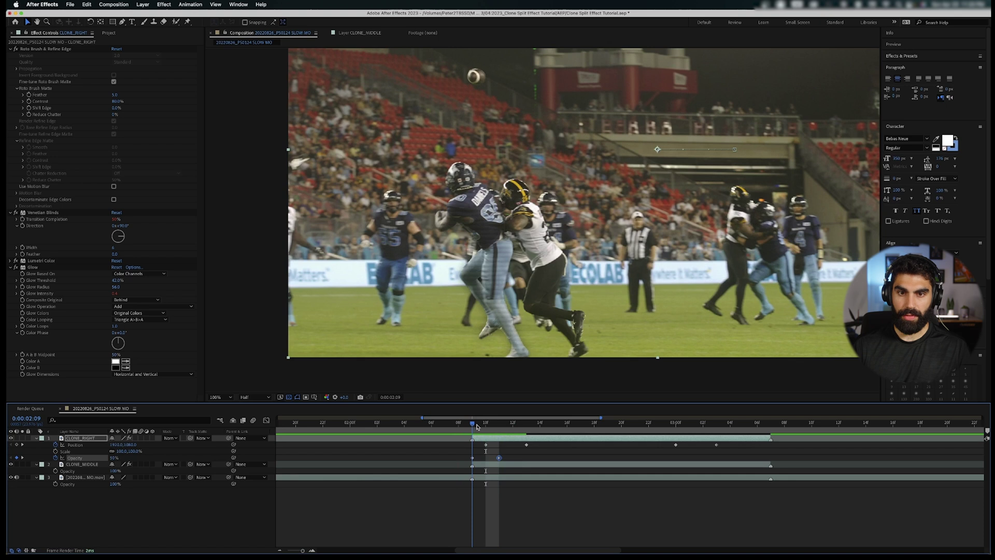
- Hide the Opacity and Scale properties of CLONE_RIGHT and apply Easy Ease to all four of its Position keyframes
{"action": "left_click_drag", "start_coordinate": [479, 428], "coordinate": [529, 436]}
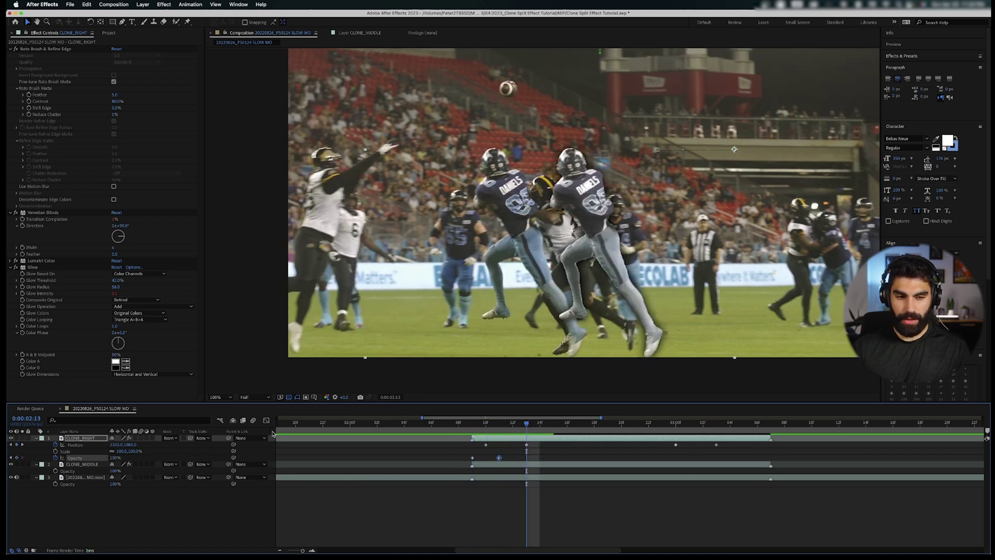
{"action": "left_click", "coordinate": [477, 446]}
{"action": "left_click_drag", "start_coordinate": [739, 447], "coordinate": [434, 449]}
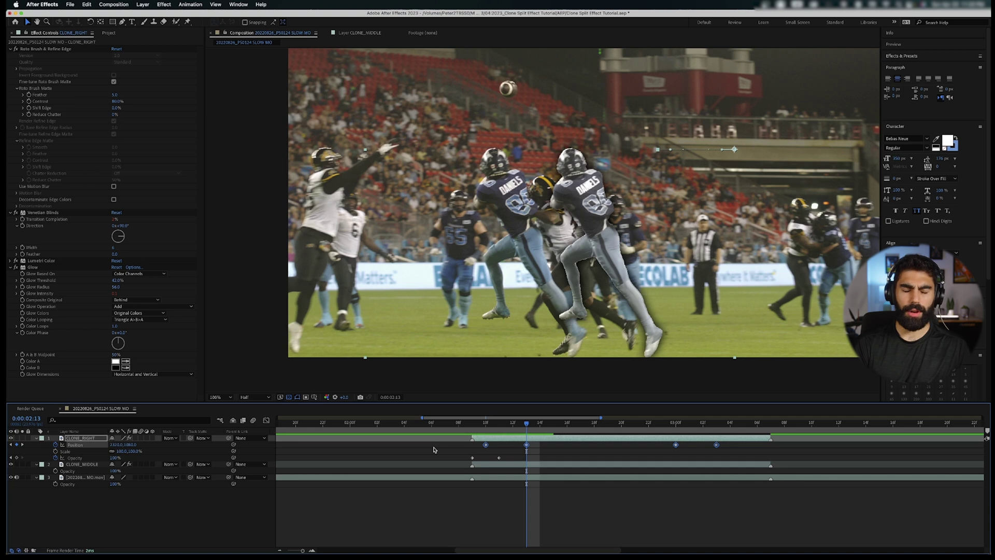
{"action": "key", "text": "shift+t"}
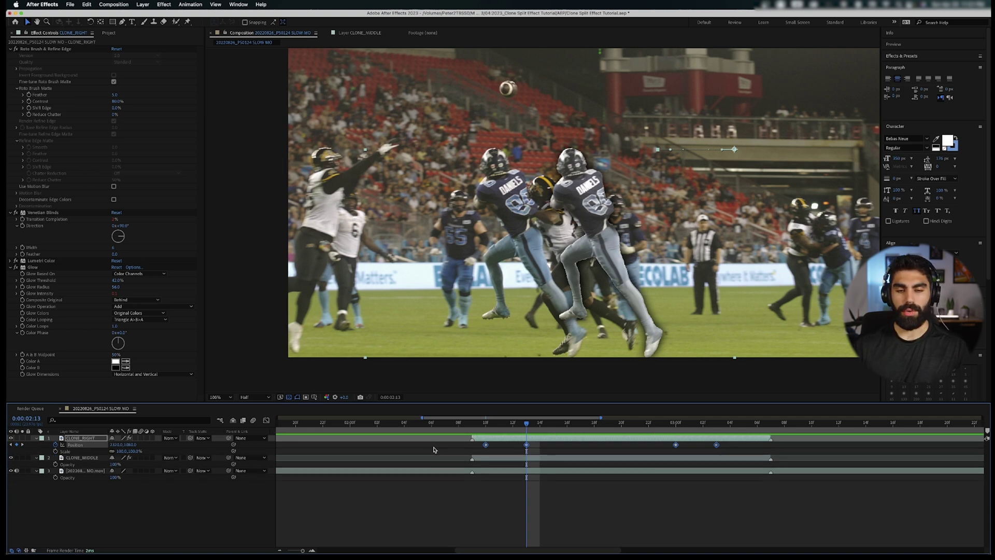
{"action": "key", "text": "shift+s"}
{"action": "right_click", "coordinate": [526, 444]}
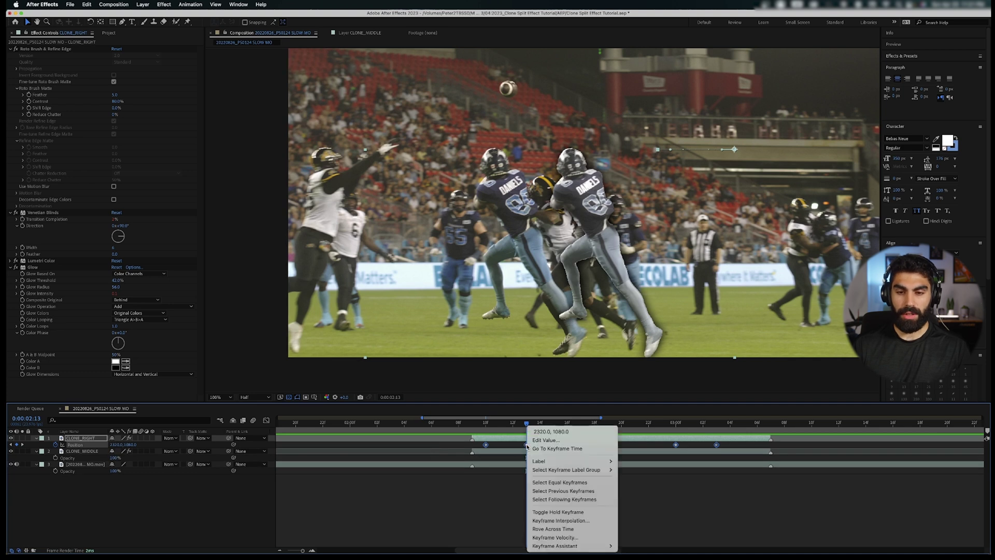
{"action": "mouse_move", "coordinate": [564, 545]}
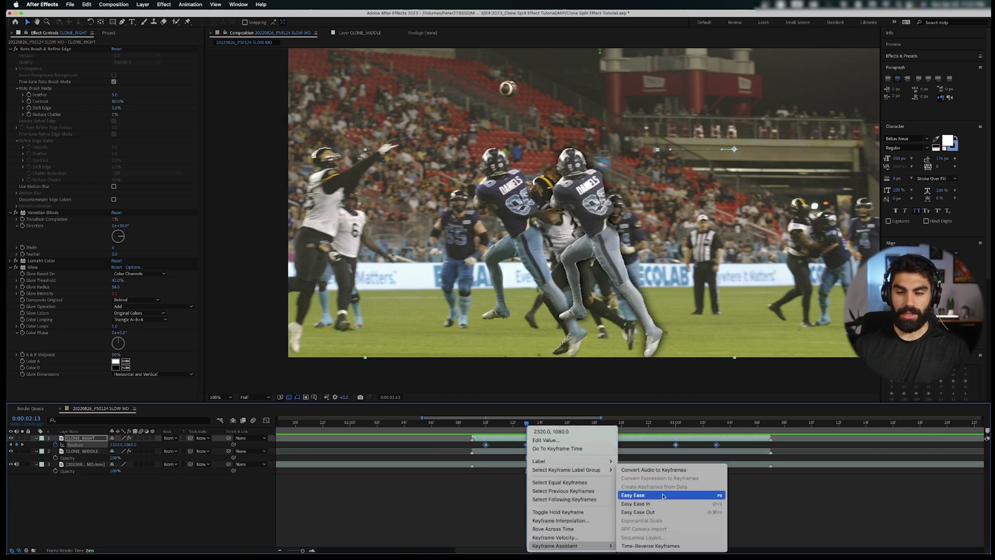
{"action": "left_click", "coordinate": [662, 496]}
{"action": "left_click", "coordinate": [455, 493]}
- Collapse the properties of the two lower layers and preview the eased clone movement from 0:00:02:07
{"action": "left_click", "coordinate": [37, 463]}
{"action": "left_click", "coordinate": [36, 451]}
{"action": "left_click", "coordinate": [486, 428]}
{"action": "left_click_drag", "start_coordinate": [492, 429], "coordinate": [445, 425]}
{"action": "key", "text": "space"}
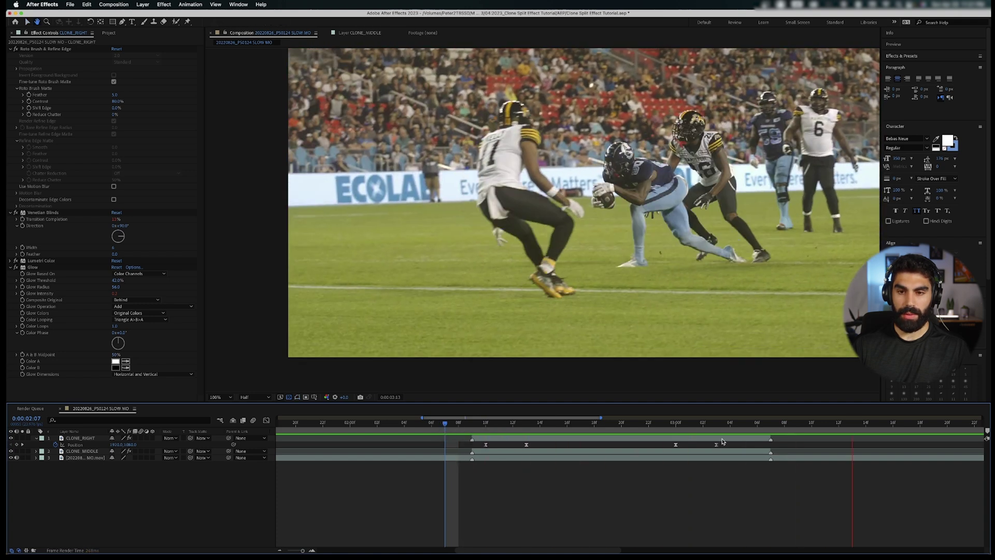
{"action": "key", "text": "space"}
- Reshape the Position speed graph of CLONE_RIGHT so both the outward and return moves have narrow, steep peaks
{"action": "left_click", "coordinate": [555, 426]}
{"action": "left_click", "coordinate": [485, 427]}
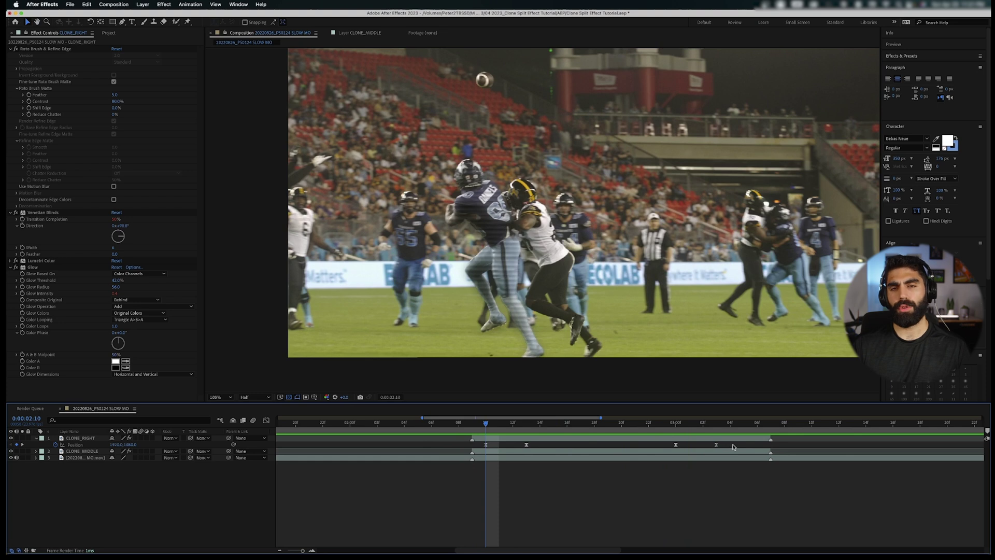
{"action": "left_click_drag", "start_coordinate": [733, 447], "coordinate": [443, 449]}
{"action": "left_click", "coordinate": [266, 420]}
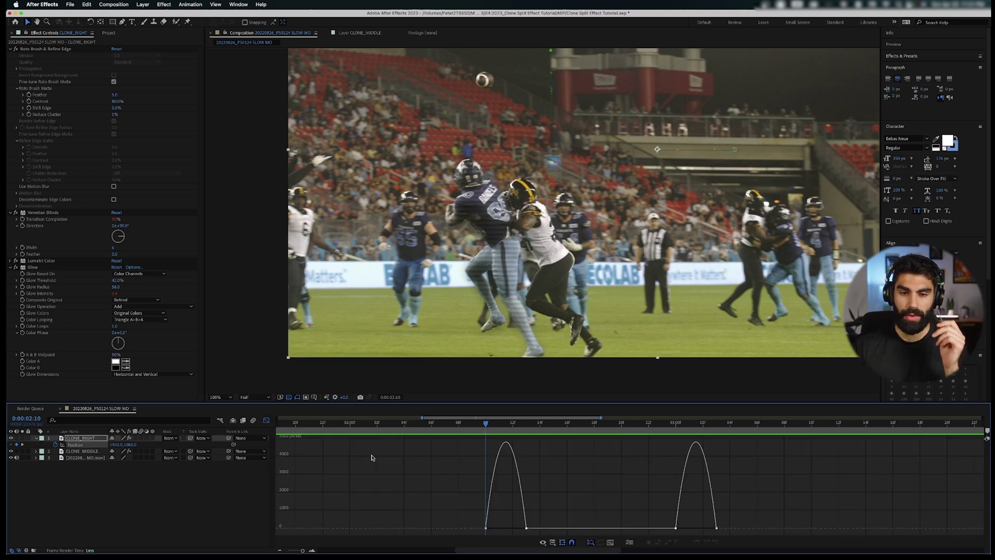
{"action": "left_click", "coordinate": [489, 525]}
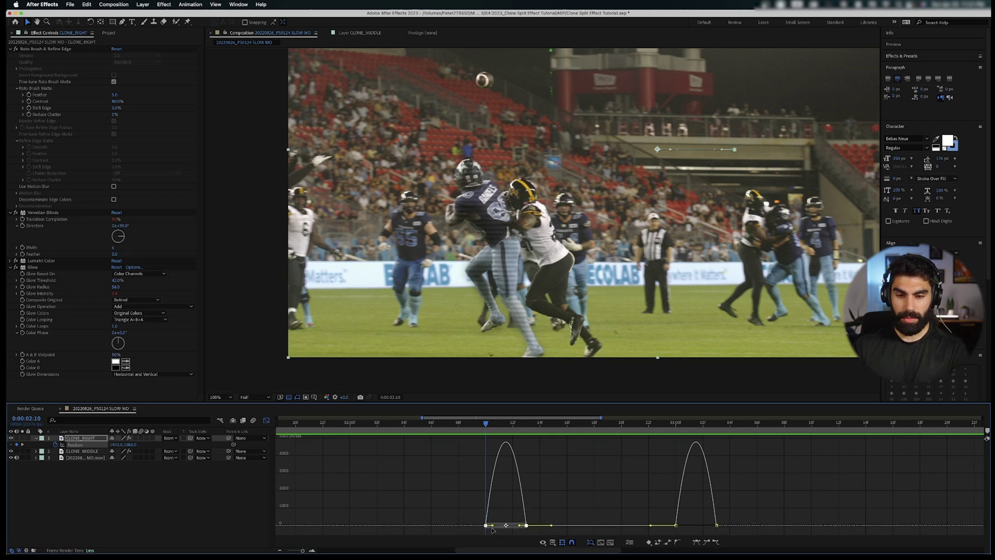
{"action": "left_click_drag", "start_coordinate": [492, 526], "coordinate": [514, 526]}
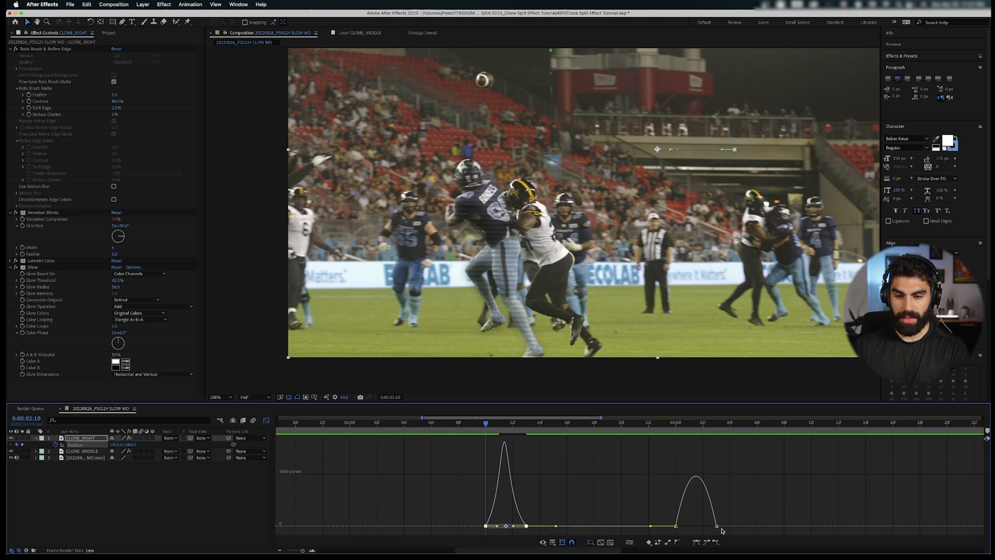
{"action": "left_click", "coordinate": [716, 527]}
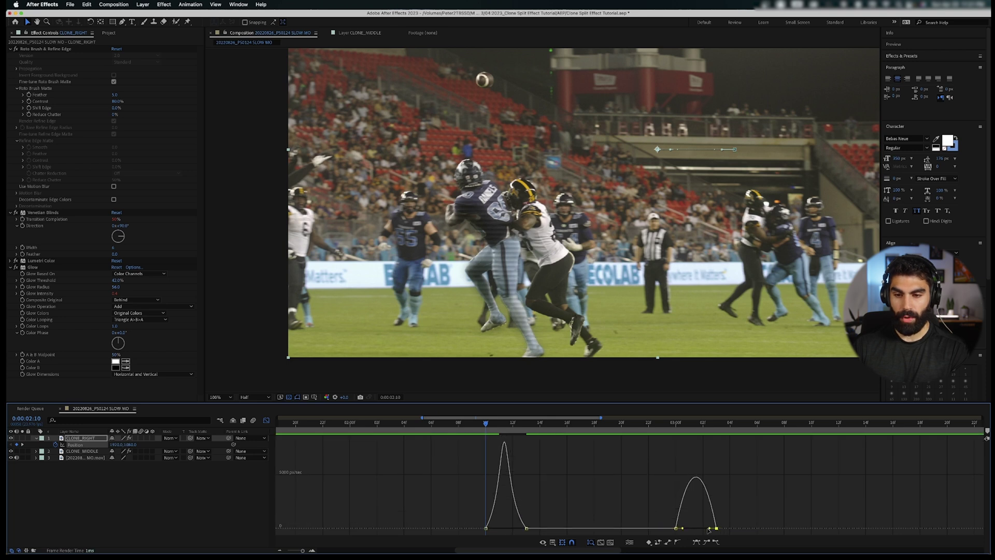
{"action": "mouse_move", "coordinate": [701, 529]}
{"action": "left_mouse_down"}
{"action": "mouse_move", "coordinate": [686, 528]}
{"action": "mouse_move", "coordinate": [702, 529]}
{"action": "left_mouse_up"}
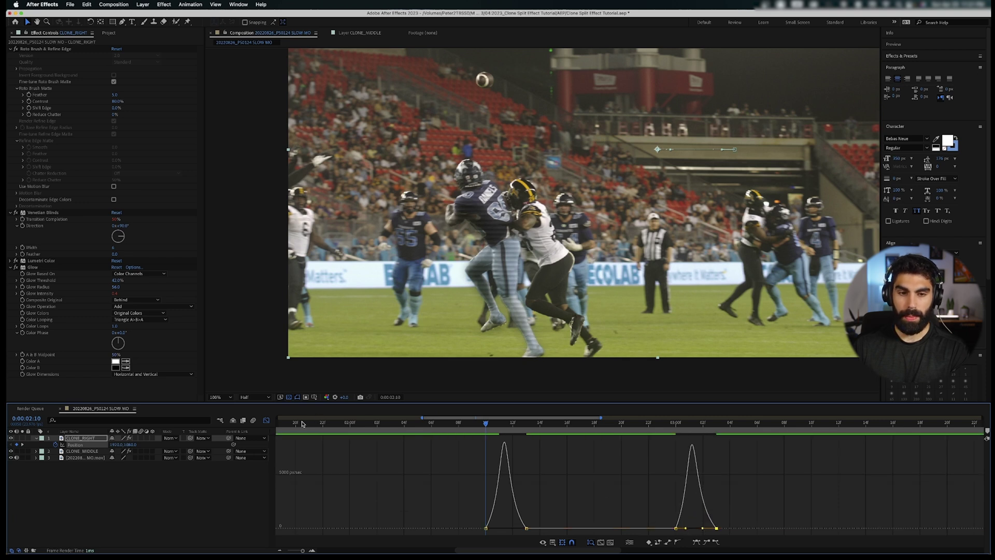
{"action": "left_click", "coordinate": [266, 420]}
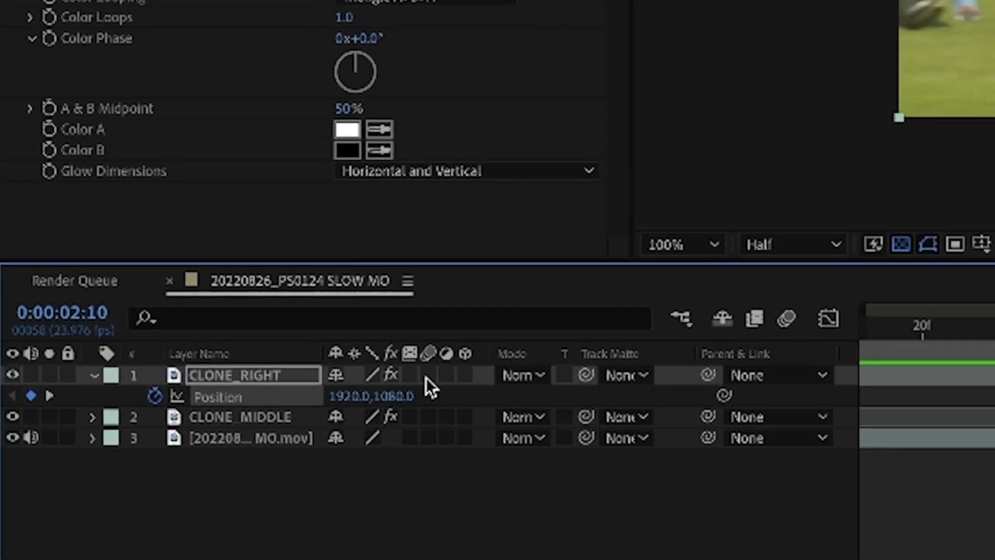
- Turn on motion blur for CLONE_RIGHT and the composition, and preview the movement from 0:00:02:05
{"action": "left_click", "coordinate": [427, 374]}
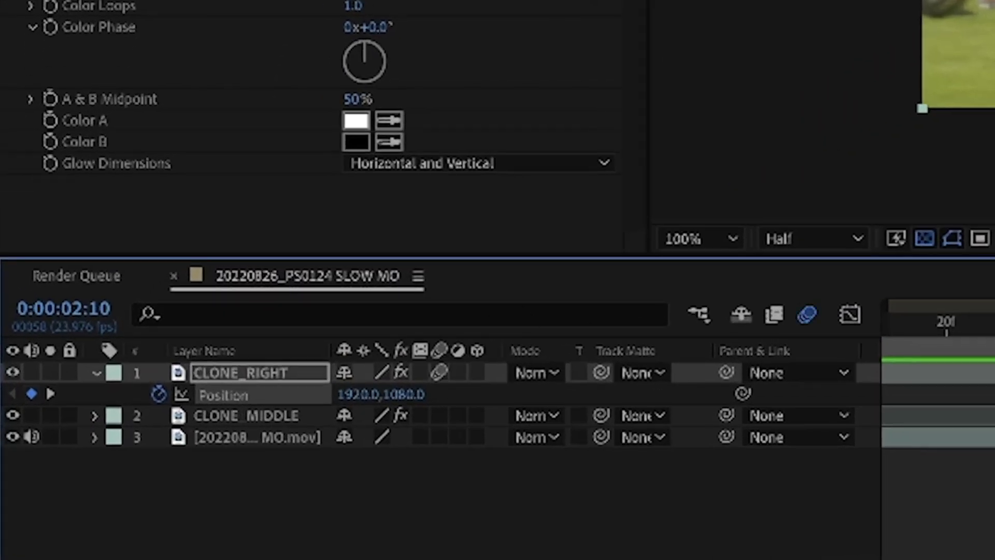
{"action": "left_click", "coordinate": [946, 366]}
{"action": "key", "text": "space"}
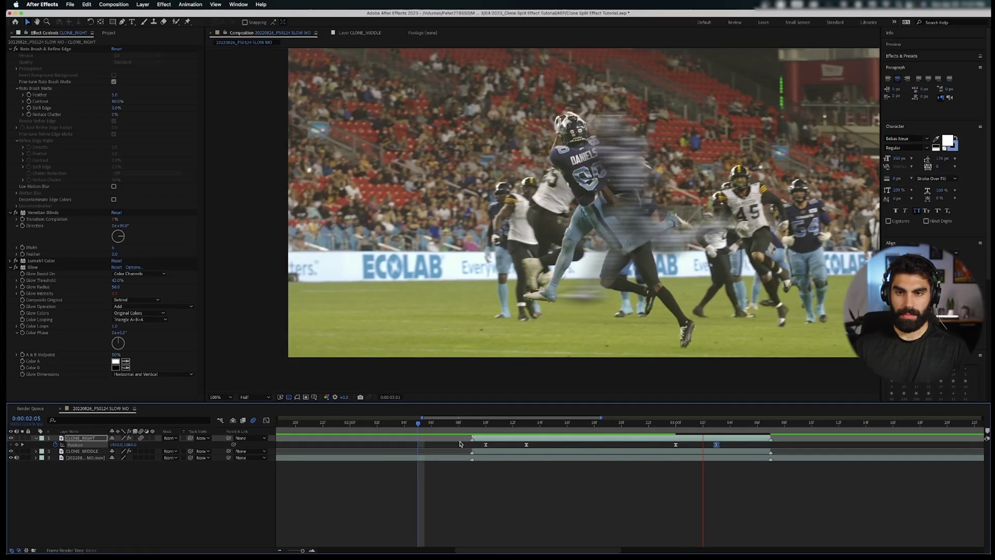
{"action": "key", "text": "space"}
- At 0:00:02:10, find the Warp effect and apply it to CLONE_RIGHT
{"action": "left_click", "coordinate": [549, 427]}
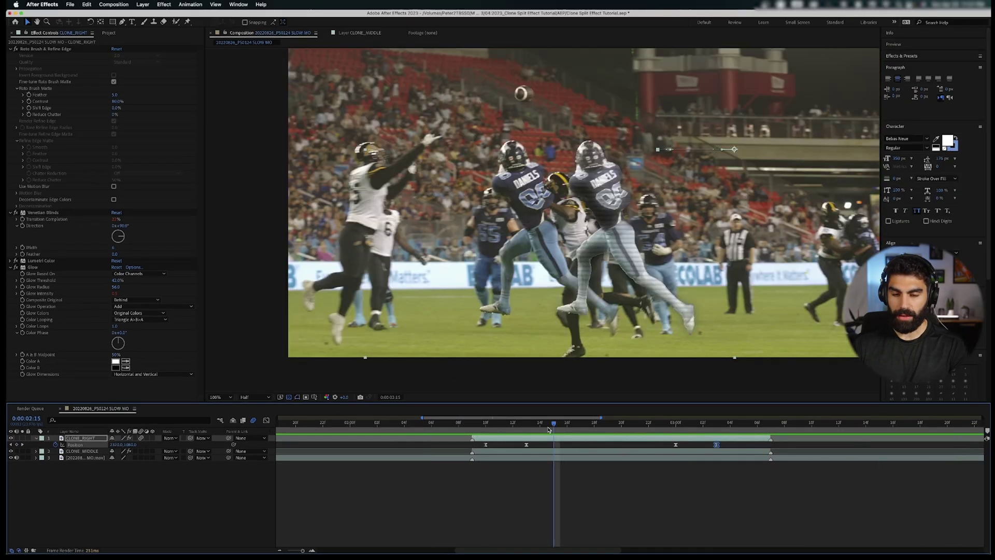
{"action": "key", "text": "minus"}
{"action": "key", "text": "minus"}
{"action": "left_click_drag", "start_coordinate": [522, 428], "coordinate": [468, 428]}
{"action": "key", "text": "k"}
{"action": "key", "text": "equal"}
{"action": "key", "text": "equal"}
{"action": "left_click", "coordinate": [443, 436]}
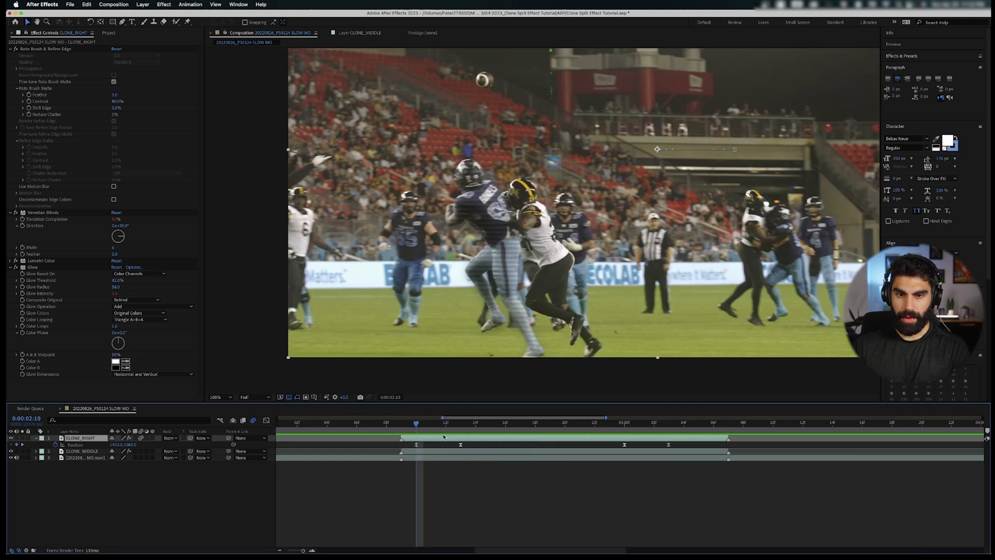
{"action": "left_click", "coordinate": [912, 54]}
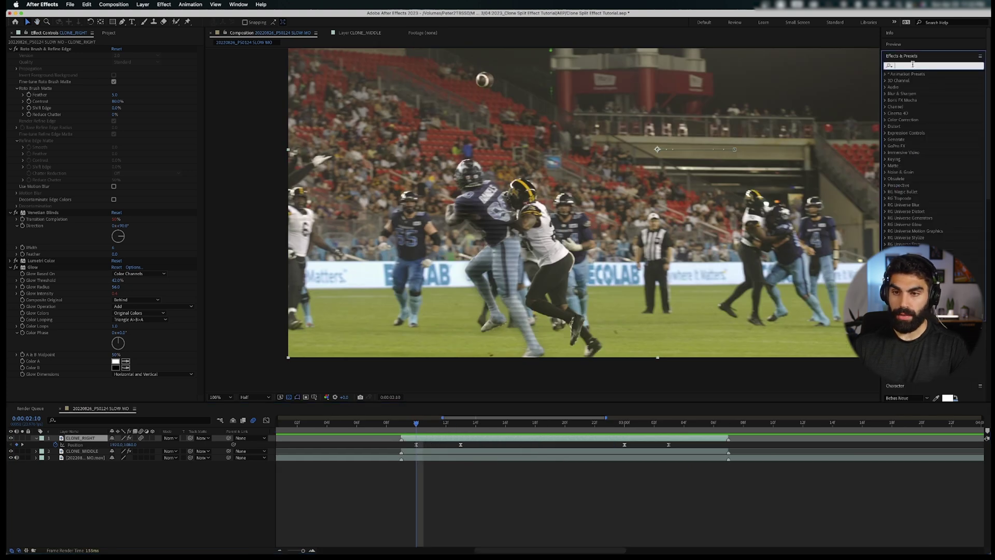
{"action": "type", "text": "warp"}
{"action": "mouse_move", "coordinate": [927, 132]}
{"action": "left_mouse_down"}
{"action": "mouse_move", "coordinate": [671, 246]}
{"action": "mouse_move", "coordinate": [452, 371]}
{"action": "mouse_move", "coordinate": [450, 415]}
{"action": "mouse_move", "coordinate": [427, 440]}
{"action": "left_mouse_up"}
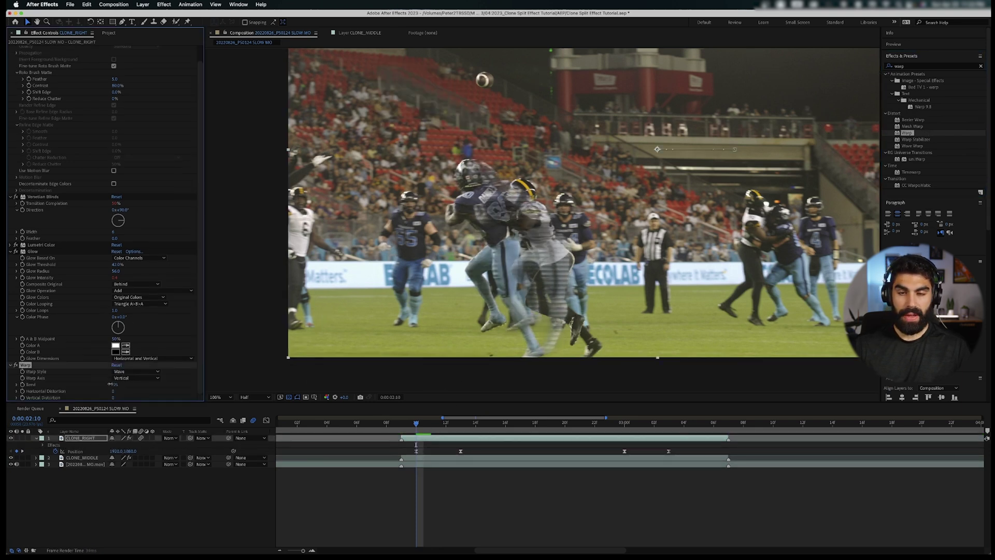
- Set the Warp Style to Wave and the Warp Axis to Vertical, and try a Bend of about -14
{"action": "left_click_drag", "start_coordinate": [115, 384], "coordinate": [119, 382]}
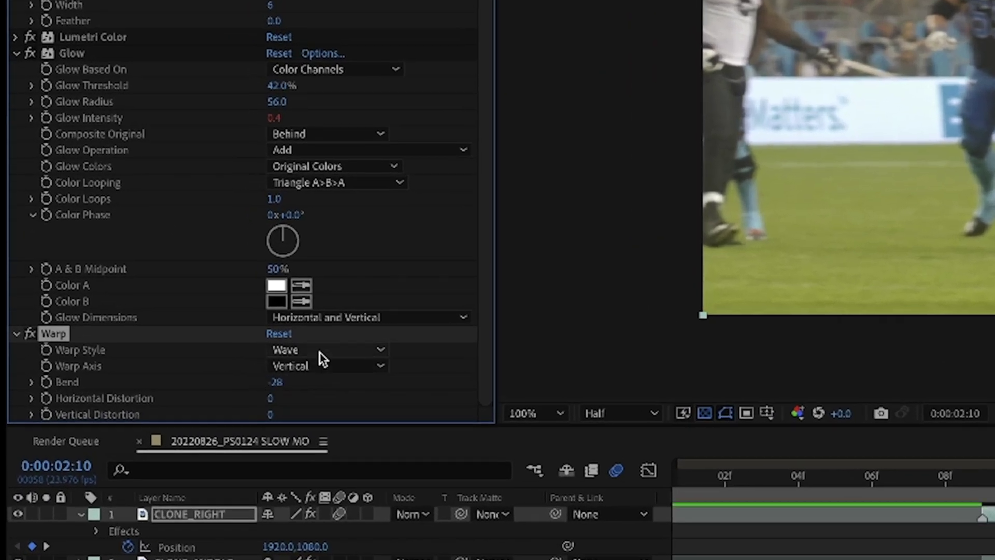
{"action": "left_click", "coordinate": [124, 371]}
{"action": "left_click", "coordinate": [311, 351]}
{"action": "left_click", "coordinate": [334, 365]}
{"action": "left_click", "coordinate": [269, 366]}
{"action": "mouse_move", "coordinate": [272, 381]}
{"action": "left_mouse_down"}
{"action": "mouse_move", "coordinate": [333, 379]}
{"action": "mouse_move", "coordinate": [282, 378]}
{"action": "left_mouse_up"}
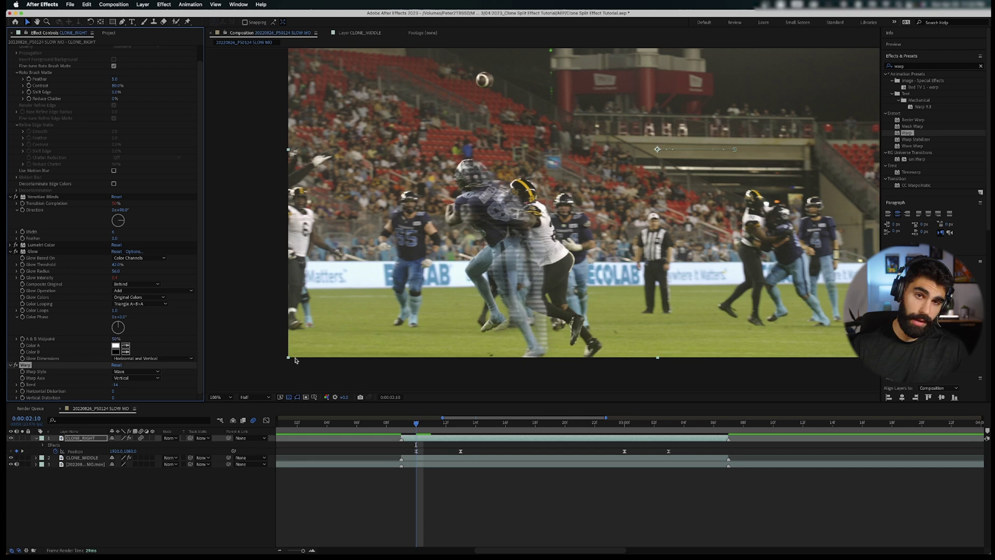
- Reveal the Warp properties of CLONE_RIGHT in the timeline, restore Bend to 0 and start keyframing it at 0:00:02:09
{"action": "left_click", "coordinate": [43, 444]}
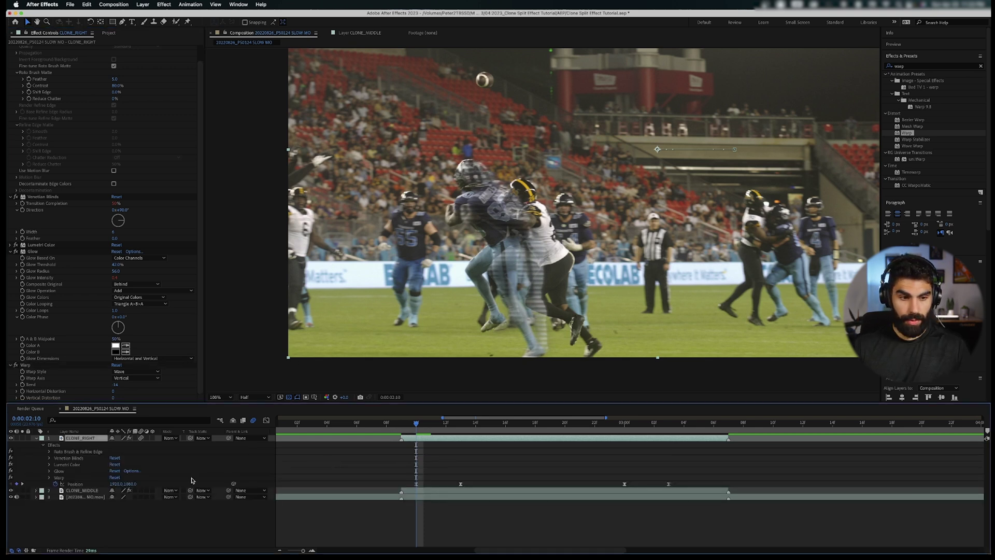
{"action": "left_click", "coordinate": [50, 478]}
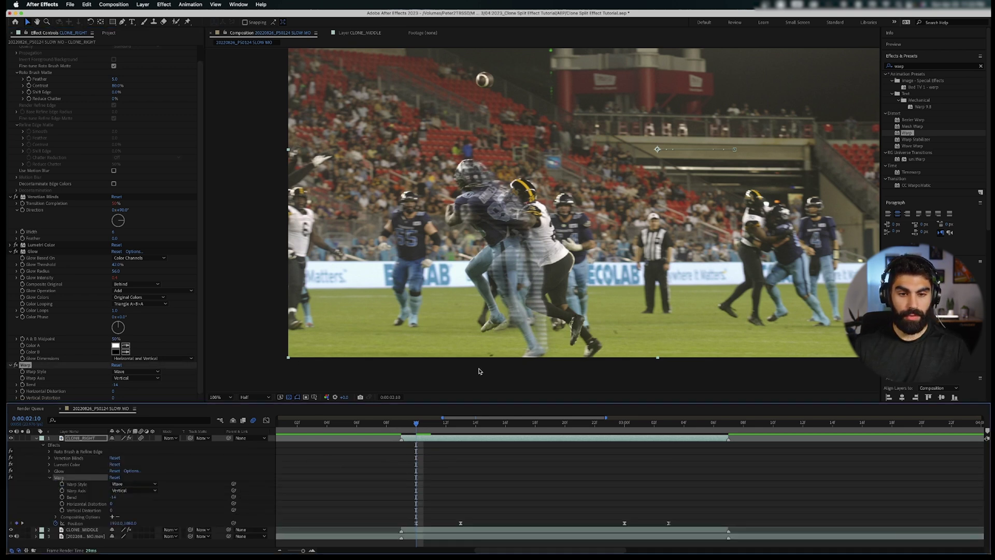
{"action": "left_click_drag", "start_coordinate": [449, 404], "coordinate": [448, 358]}
{"action": "key", "text": "Page_Up"}
{"action": "key", "text": "super+z"}
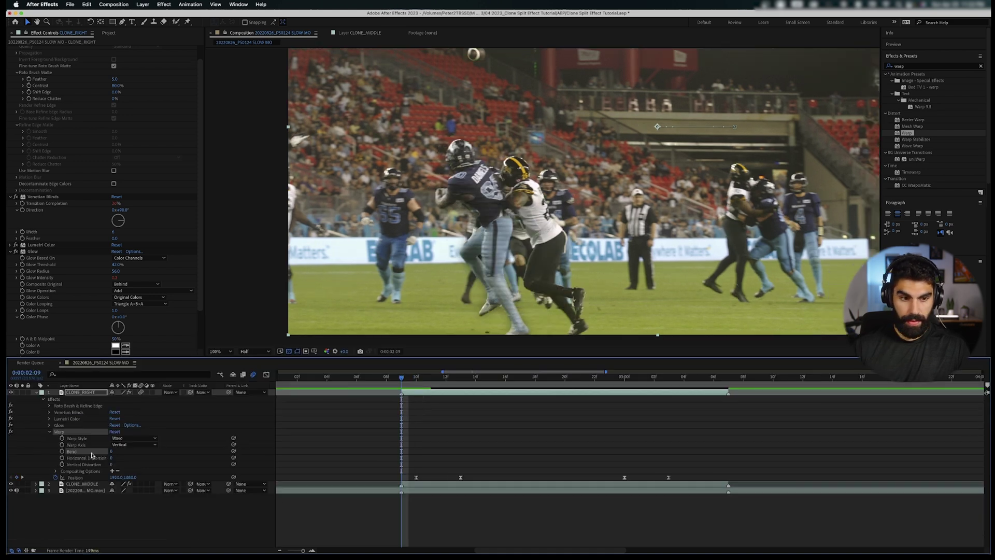
{"action": "left_click", "coordinate": [62, 451]}
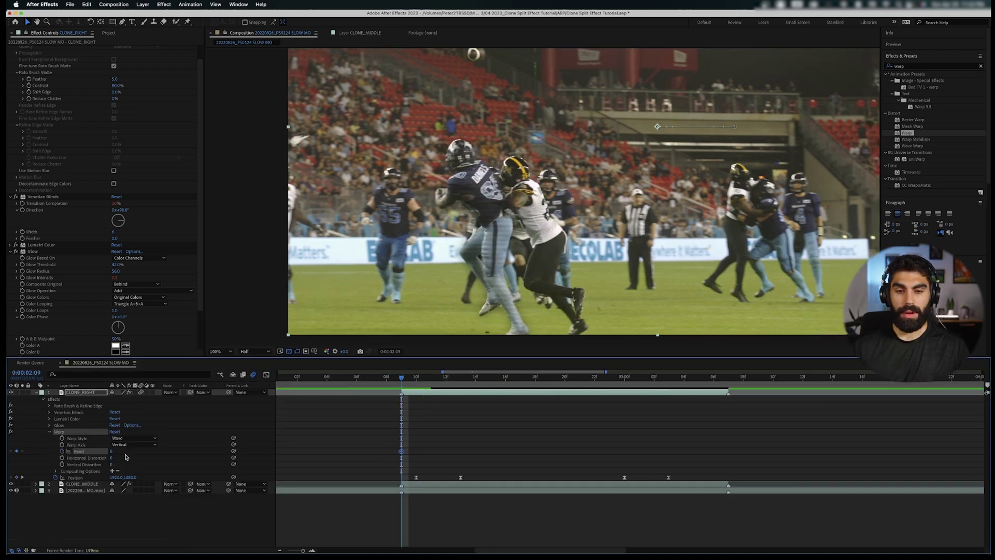
- Check the frames of the outward move and set the Warp Bend to -21 at 0:00:02:11
{"action": "key", "text": "Page_Down"}
{"action": "key", "text": "Page_Down"}
{"action": "key", "text": "Page_Down"}
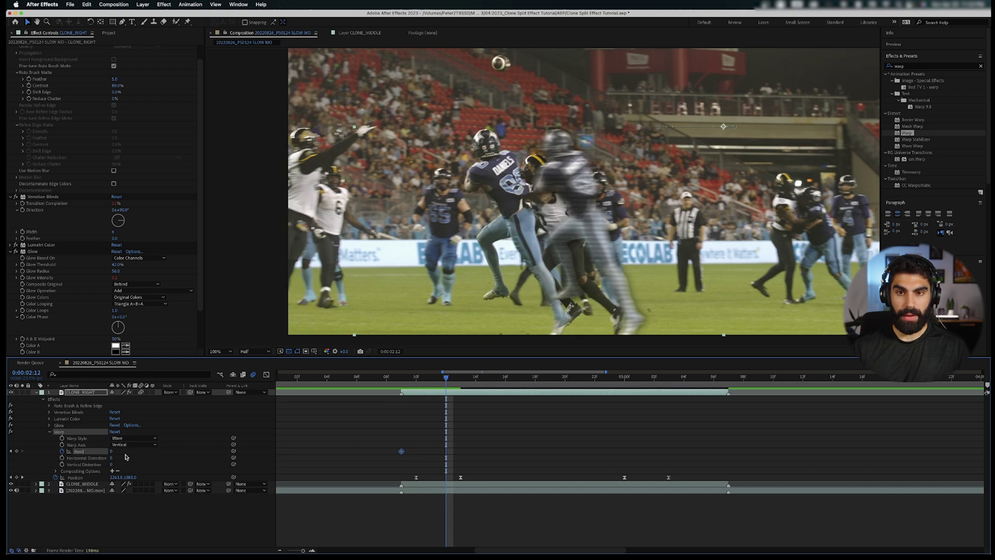
{"action": "key", "text": "Page_Up"}
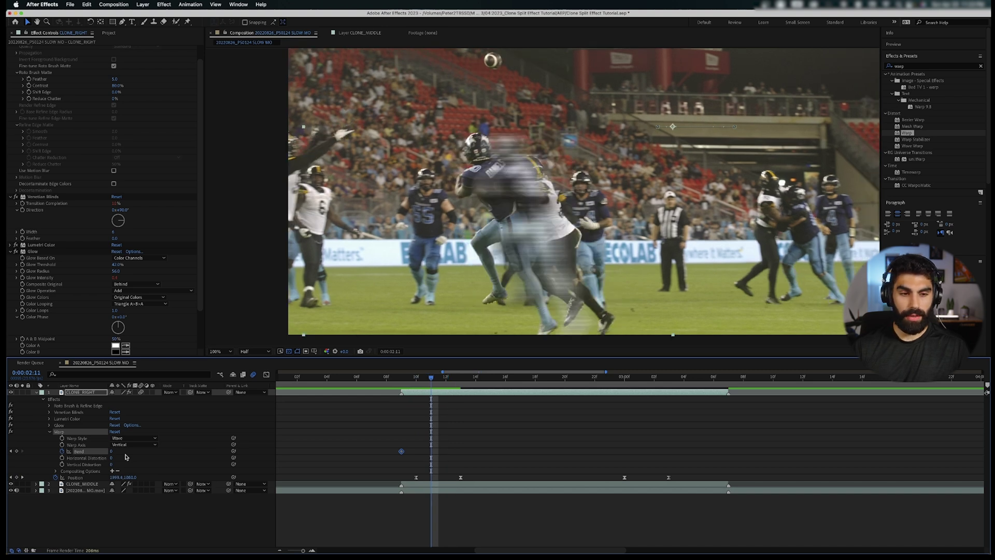
{"action": "left_click_drag", "start_coordinate": [110, 452], "coordinate": [100, 450]}
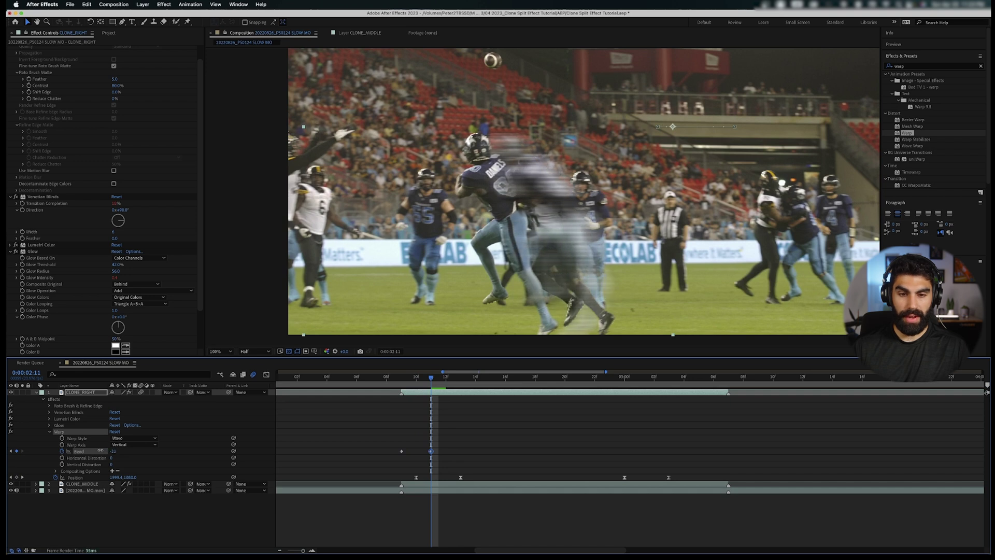
- Set the Warp Bend back to 0 at 0:00:02:14
{"action": "key", "text": "Page_Down"}
{"action": "key", "text": "Page_Down"}
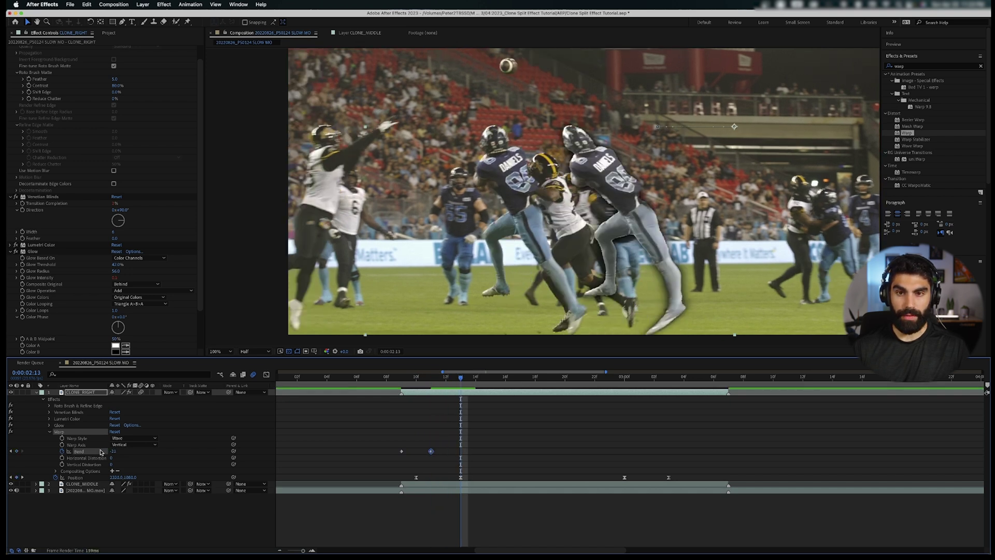
{"action": "key", "text": "Page_Down"}
{"action": "left_click", "coordinate": [112, 451]}
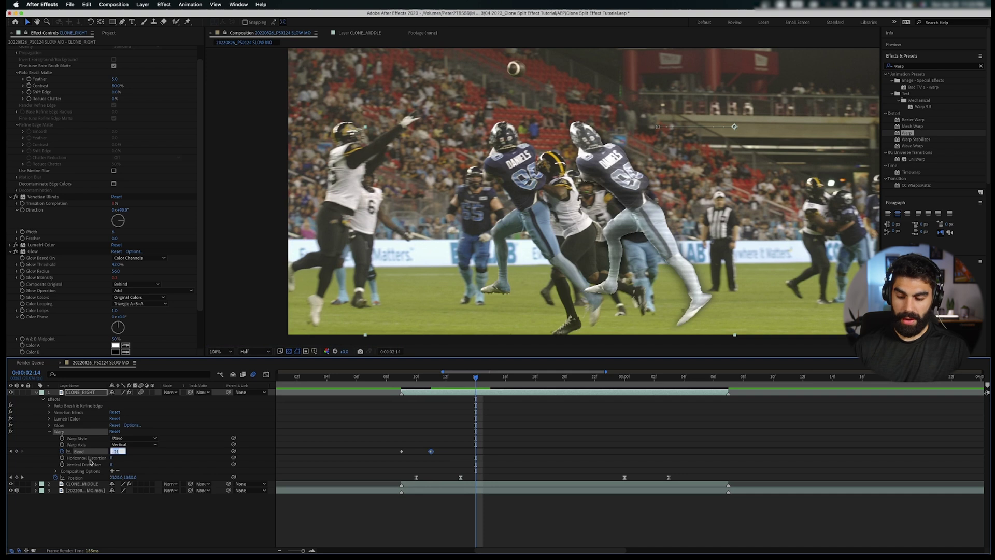
{"action": "key", "text": "Return"}
- Copy the -21 Bend keyframe from 0:00:02:11 to 0:00:02:12 so the bend holds for one more frame
{"action": "key", "text": "Page_Up"}
{"action": "key", "text": "Page_Up"}
{"action": "key", "text": "Page_Up"}
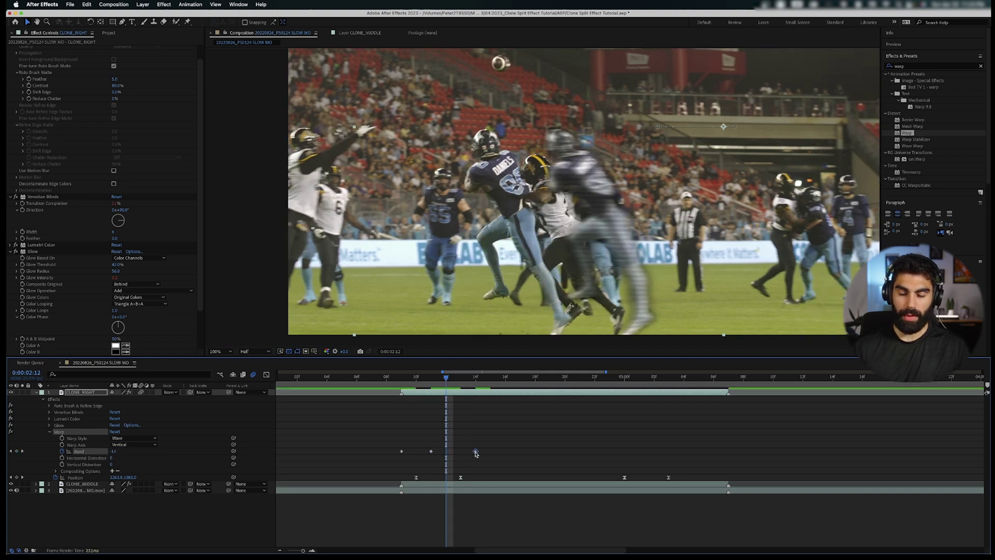
{"action": "key", "text": "Page_Down"}
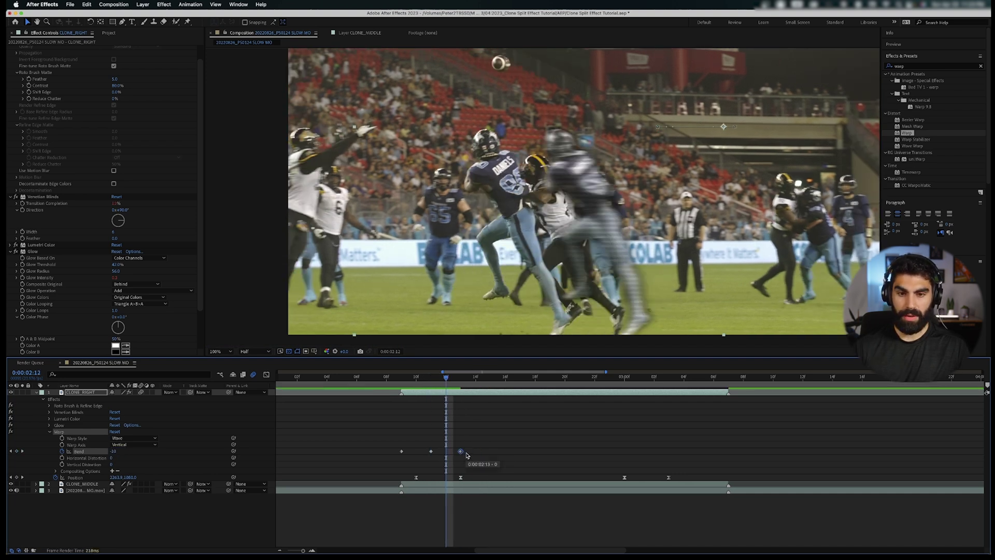
{"action": "key", "text": "ctrl+v"}
- Apply Easy Ease to all four Warp Bend keyframes
{"action": "left_click_drag", "start_coordinate": [484, 445], "coordinate": [395, 463]}
{"action": "right_click", "coordinate": [433, 454]}
{"action": "mouse_move", "coordinate": [482, 545]}
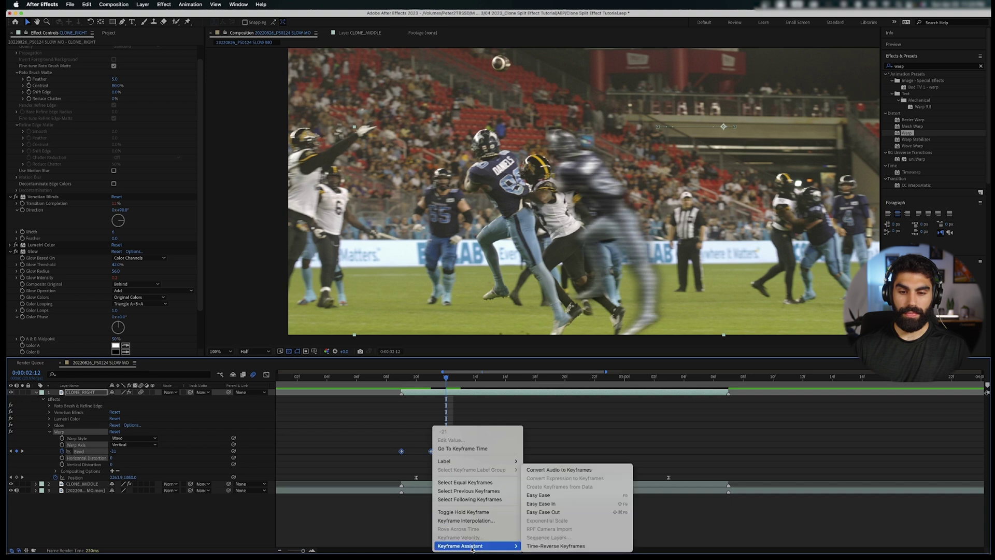
{"action": "left_click", "coordinate": [565, 494]}
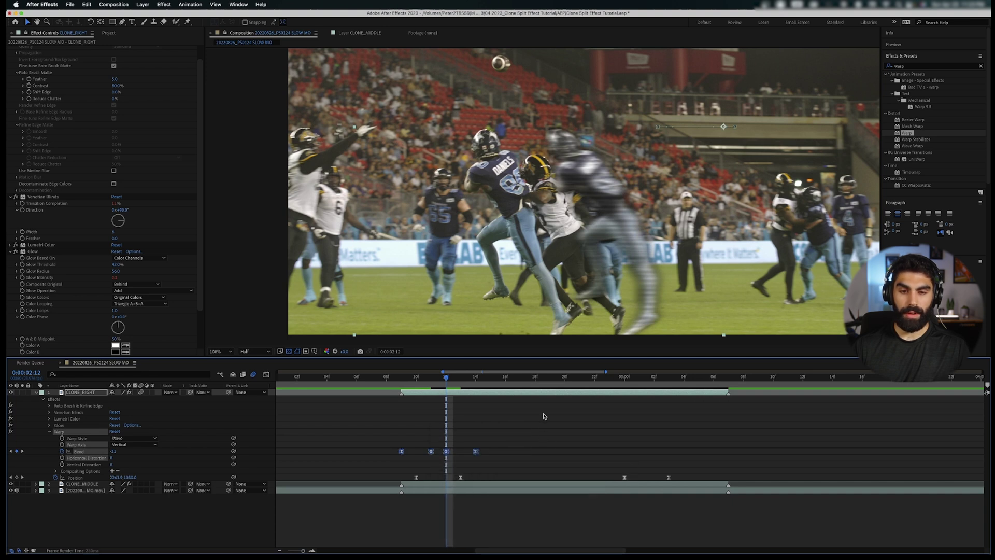
- Add a Warp Bend keyframe of 0 at 0:00:02:23, just before the clone's return move
{"action": "left_click", "coordinate": [611, 377]}
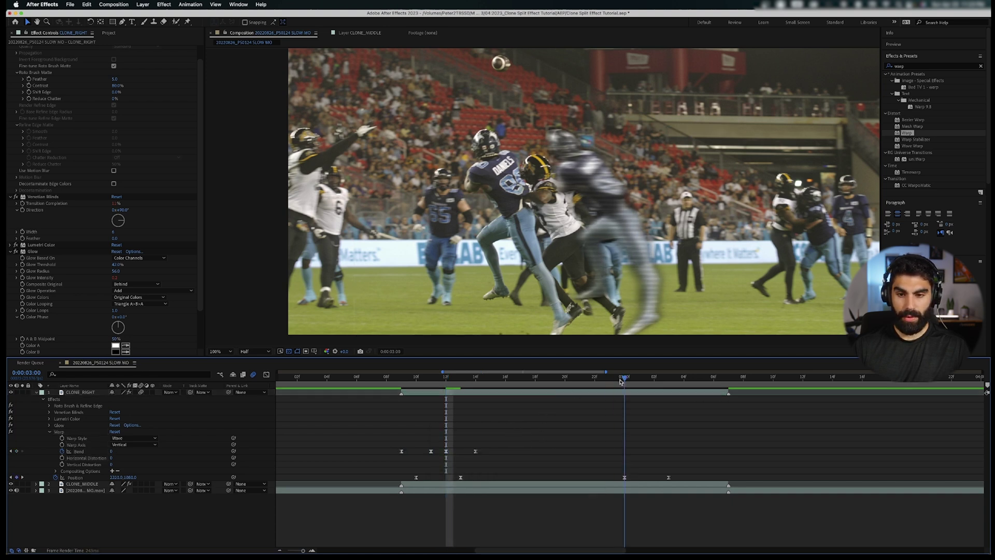
{"action": "left_click", "coordinate": [16, 451]}
{"action": "key", "text": "space"}
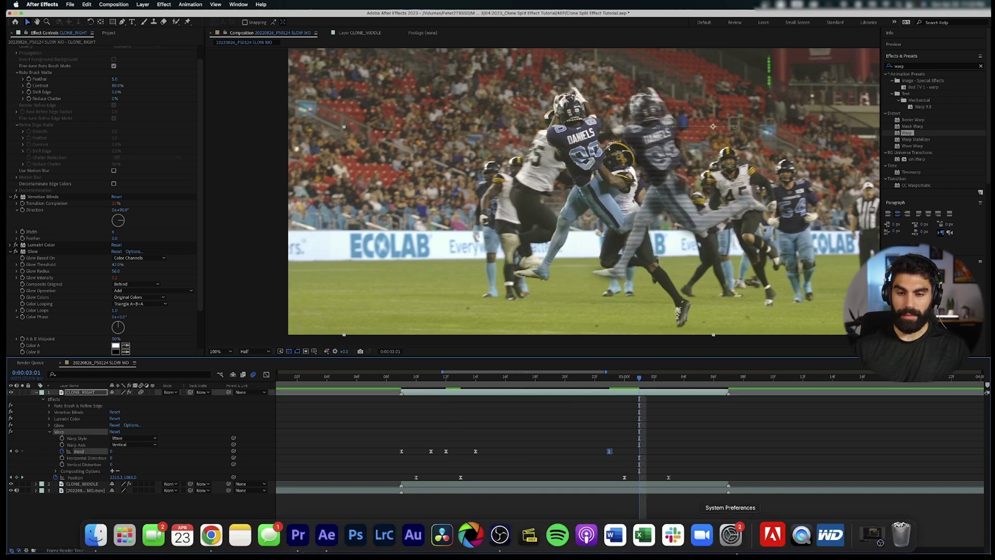
- Set the Warp Bend to 21 at 0:00:03:02 and copy that keyframe to 0:00:03:01
{"action": "left_click", "coordinate": [111, 451]}
{"action": "key", "text": "Return"}
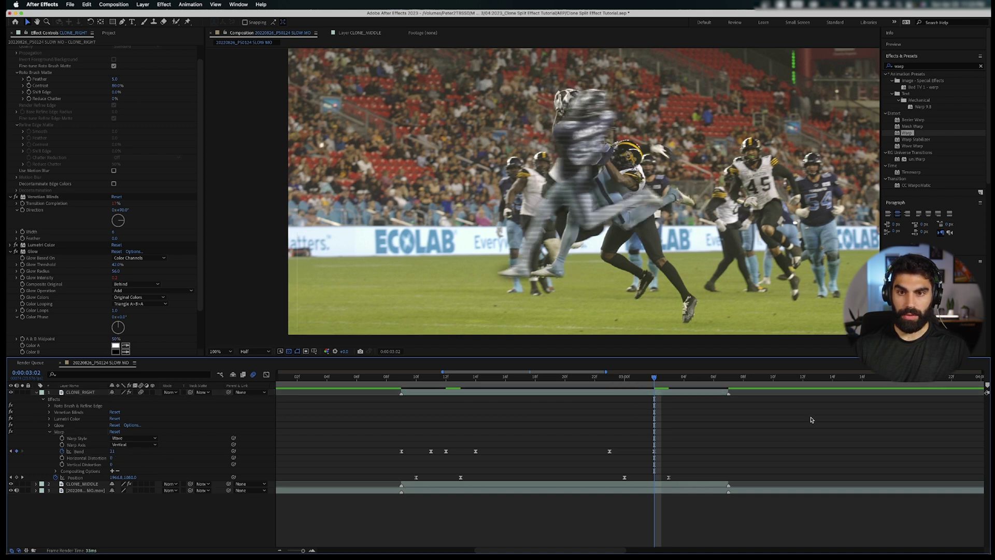
{"action": "key", "text": "Page_Up"}
{"action": "left_click", "coordinate": [654, 451]}
{"action": "key", "text": "super+c"}
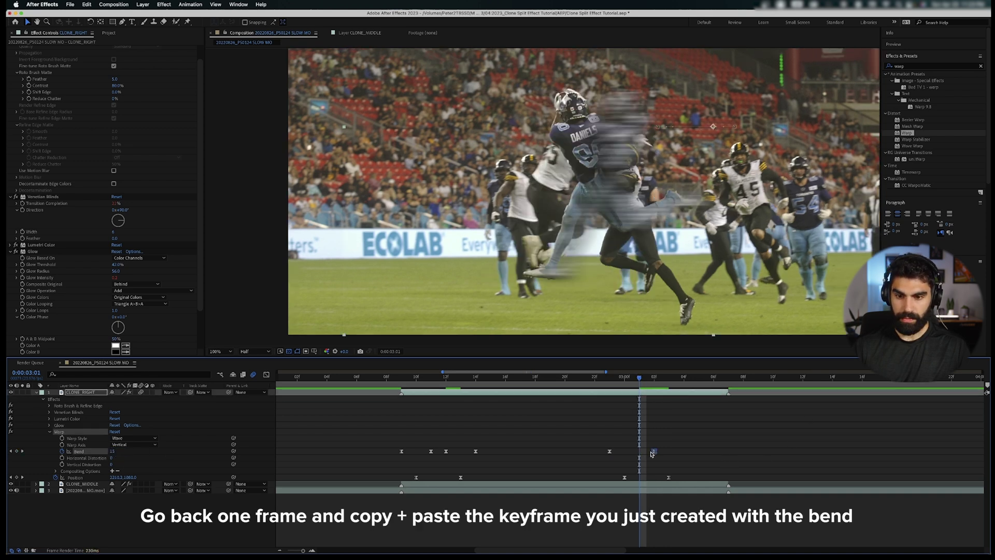
{"action": "key", "text": "super+v"}
- Move the zero Bend keyframe one frame earlier to 0:00:02:22 and set the Bend to 0 at 0:00:03:04
{"action": "left_click_drag", "start_coordinate": [611, 452], "coordinate": [594, 452]}
{"action": "key", "text": "Page_Down"}
{"action": "key", "text": "Page_Down"}
{"action": "key", "text": "Page_Down"}
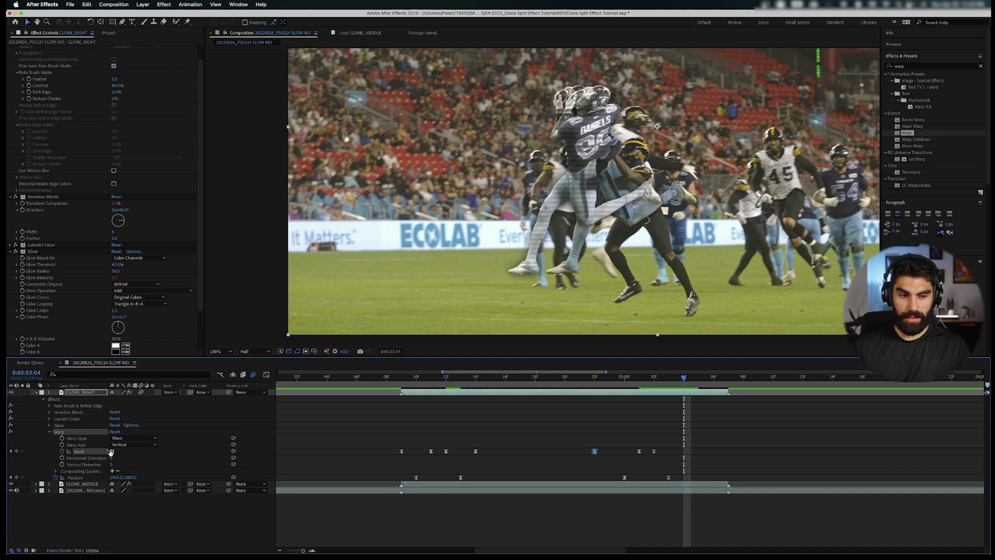
{"action": "left_click", "coordinate": [110, 451]}
{"action": "type", "text": "0"}
{"action": "key", "text": "Return"}
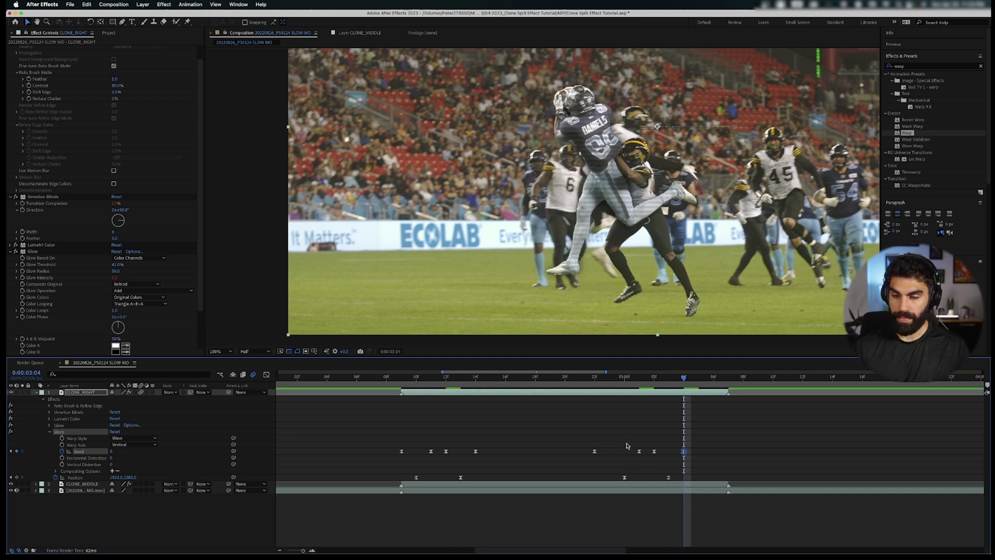
- Fade CLONE_RIGHT from 100% opacity at 0:00:03:02 to 0% at 0:00:03:05 and end the layer there
{"action": "left_click", "coordinate": [701, 394]}
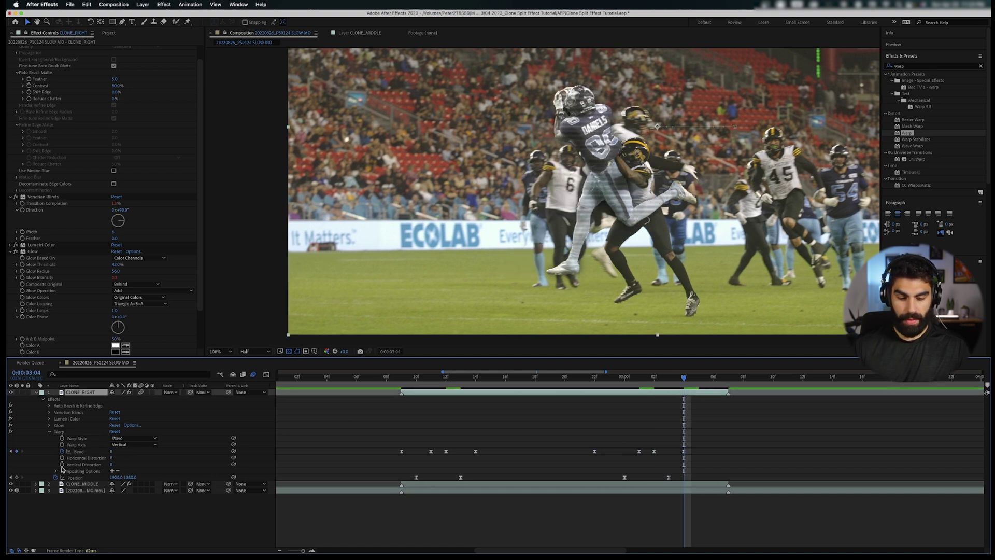
{"action": "key", "text": "shift+t"}
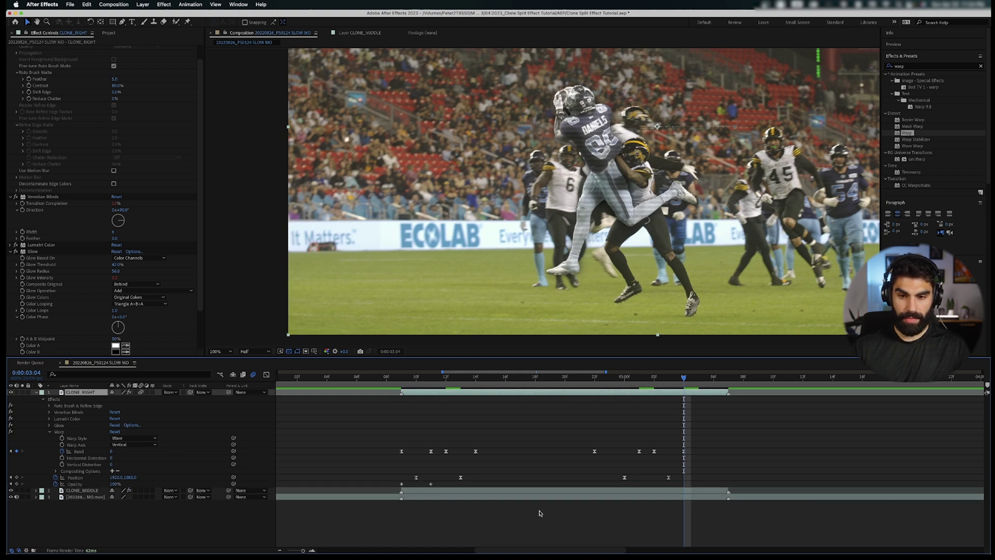
{"action": "key", "text": "Page_Up"}
{"action": "key", "text": "Page_Up"}
{"action": "key", "text": "k"}
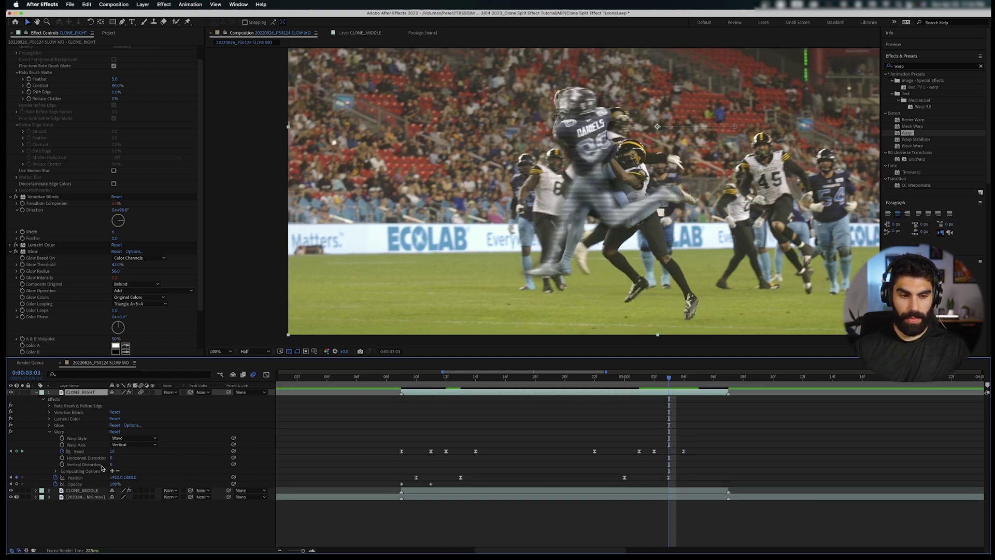
{"action": "key", "text": "j"}
{"action": "key", "text": "alt+t"}
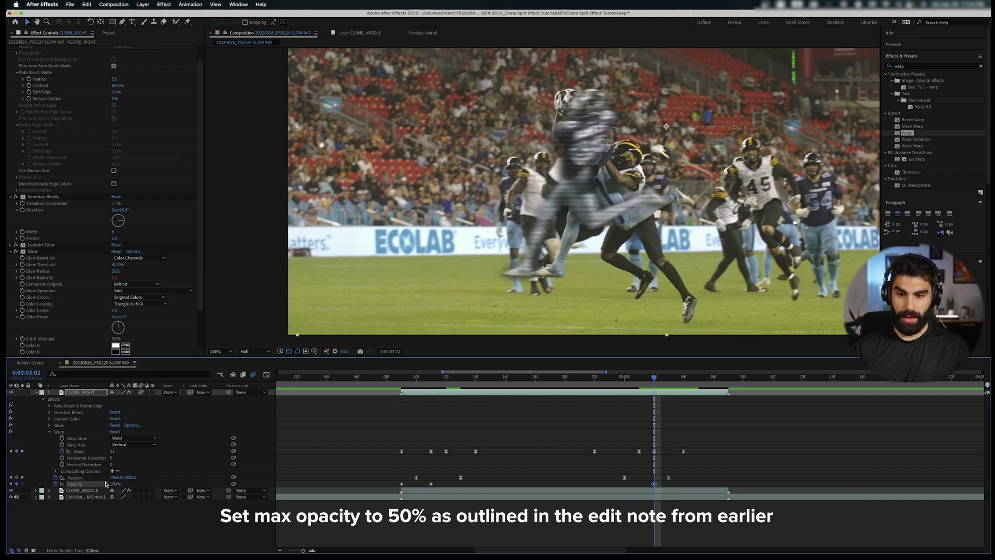
{"action": "key", "text": "Page_Down"}
{"action": "key", "text": "Page_Down"}
{"action": "key", "text": "Page_Down"}
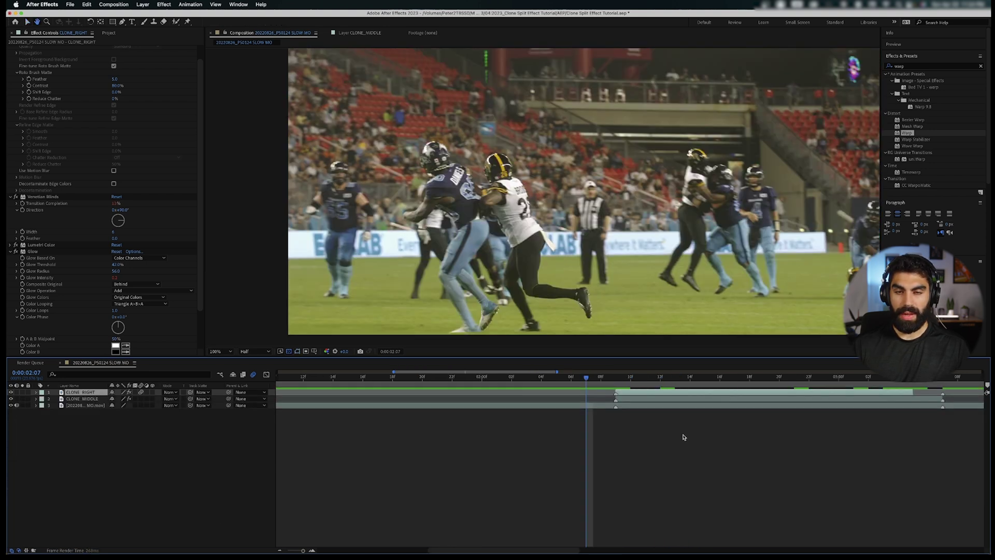
- Delay the end keyframes of both CLONE_RIGHT Position moves by one frame, to 0:00:02:14 and 0:00:03:04
{"action": "key", "text": "space"}
{"action": "key", "text": "space"}
{"action": "left_click_drag", "start_coordinate": [586, 378], "coordinate": [653, 393]}
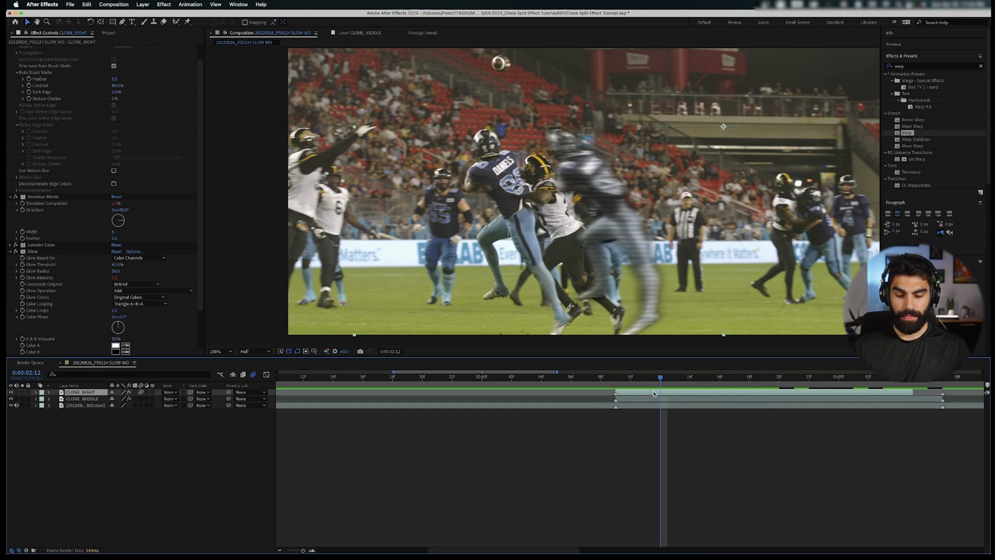
{"action": "key", "text": "p"}
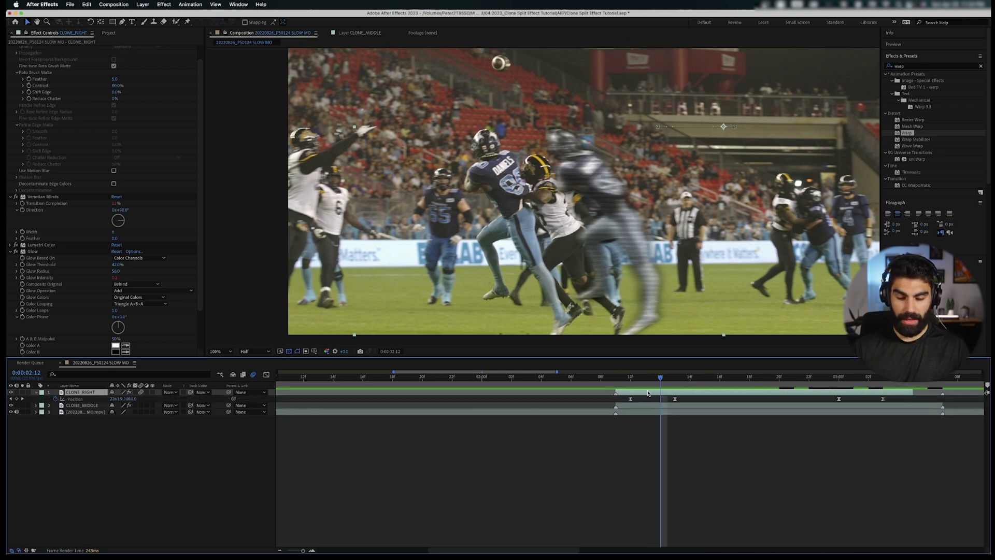
{"action": "key", "text": "shift+e"}
{"action": "left_click", "coordinate": [674, 432]}
{"action": "key", "text": "k"}
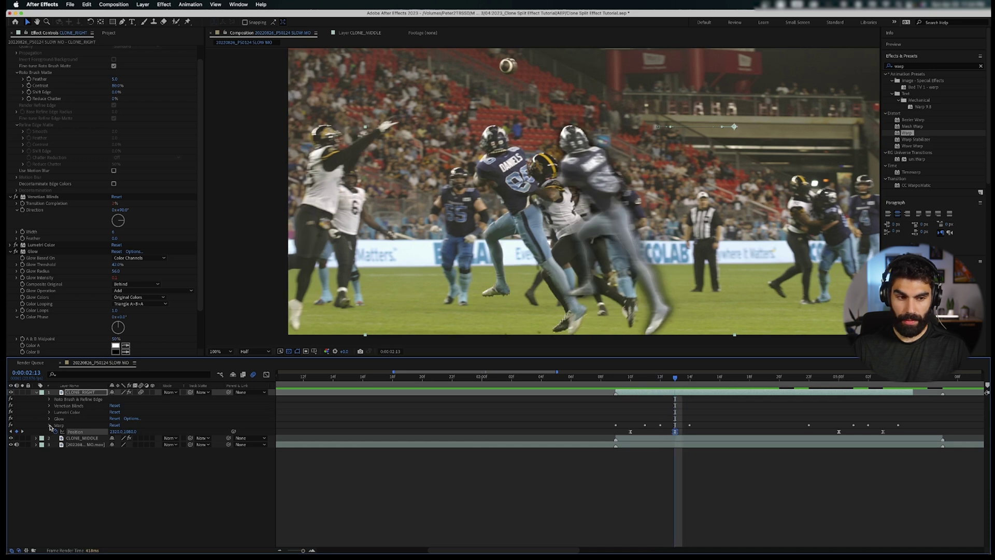
{"action": "left_click", "coordinate": [50, 425]}
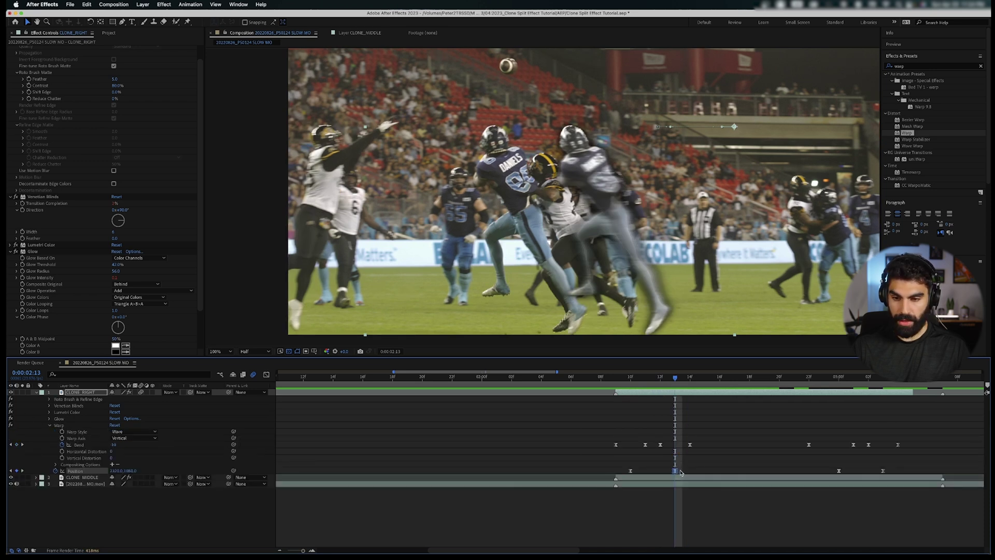
{"action": "left_click_drag", "start_coordinate": [680, 471], "coordinate": [696, 471]}
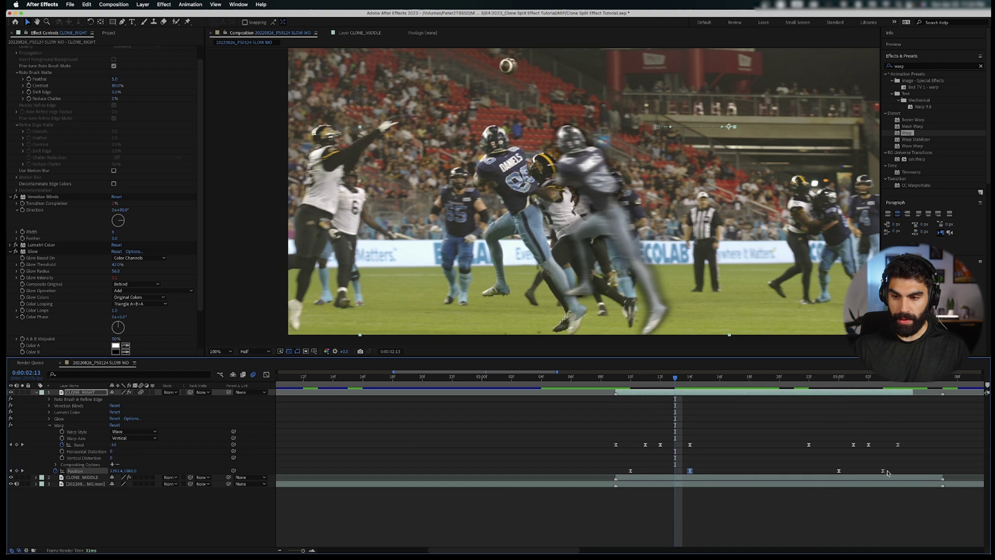
{"action": "left_click_drag", "start_coordinate": [884, 472], "coordinate": [892, 474]}
- Delay the final zero Bend keyframe of each warp by one frame, to 0:00:02:15 and 0:00:03:05
{"action": "left_click", "coordinate": [911, 393]}
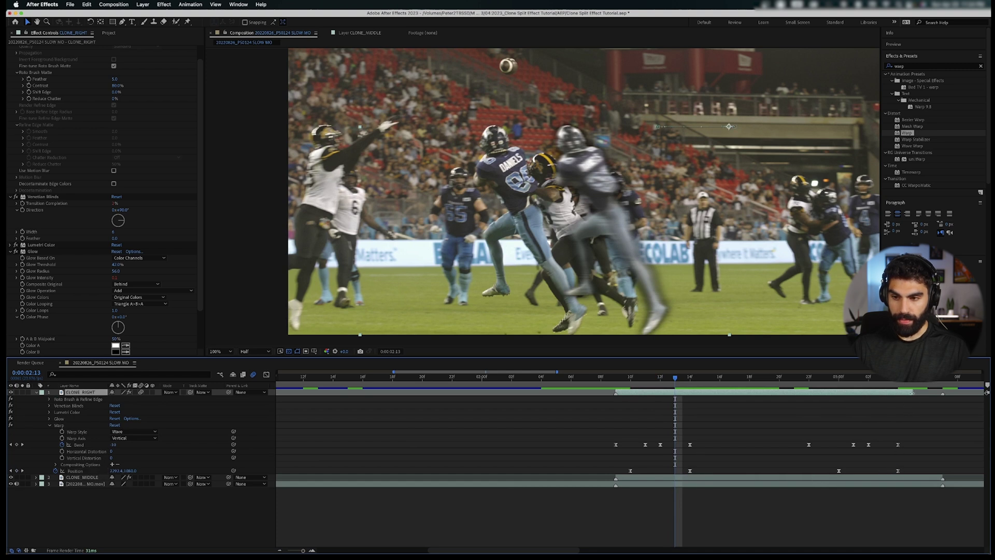
{"action": "left_click_drag", "start_coordinate": [690, 445], "coordinate": [705, 445]}
{"action": "left_click_drag", "start_coordinate": [897, 445], "coordinate": [913, 445]}
- Extend CLONE_RIGHT by one frame and move its last Opacity keyframe to 0:00:03:06
{"action": "left_click", "coordinate": [912, 392]}
{"action": "key", "text": "shift+t"}
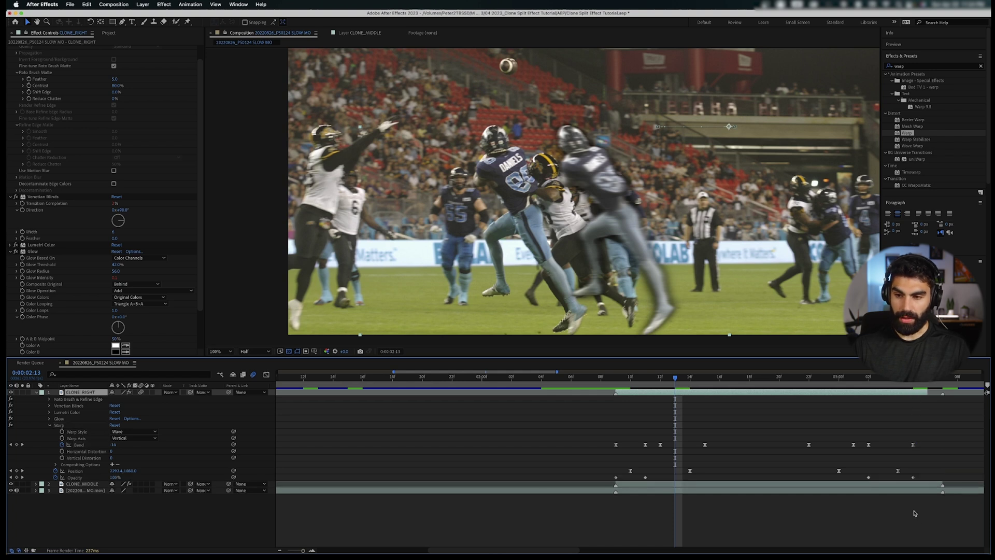
{"action": "left_click", "coordinate": [927, 477]}
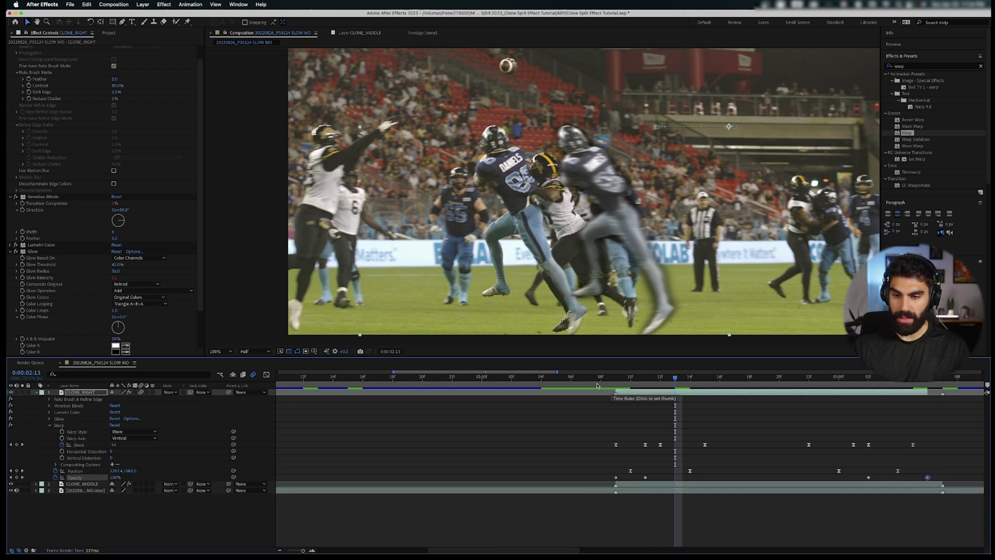
- Play back the composition and check the right clone's split and return animation
{"action": "key", "text": "space"}
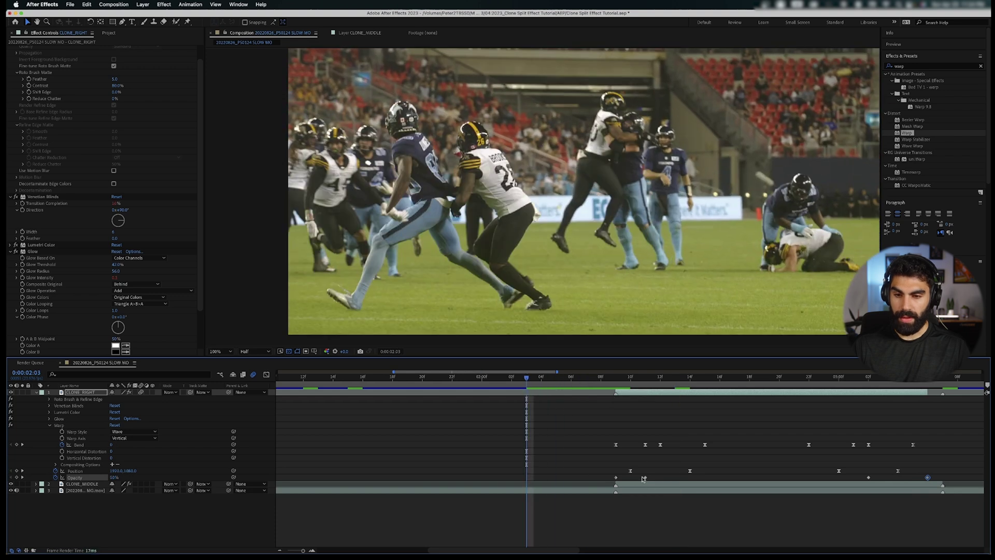
{"action": "key", "text": "space"}
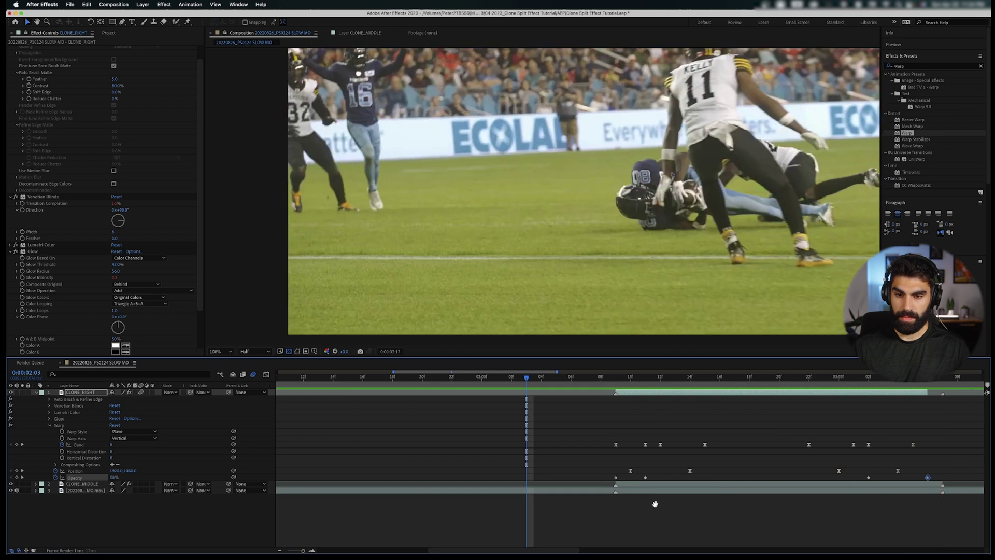
{"action": "key", "text": "space"}
{"action": "key", "text": "comma"}
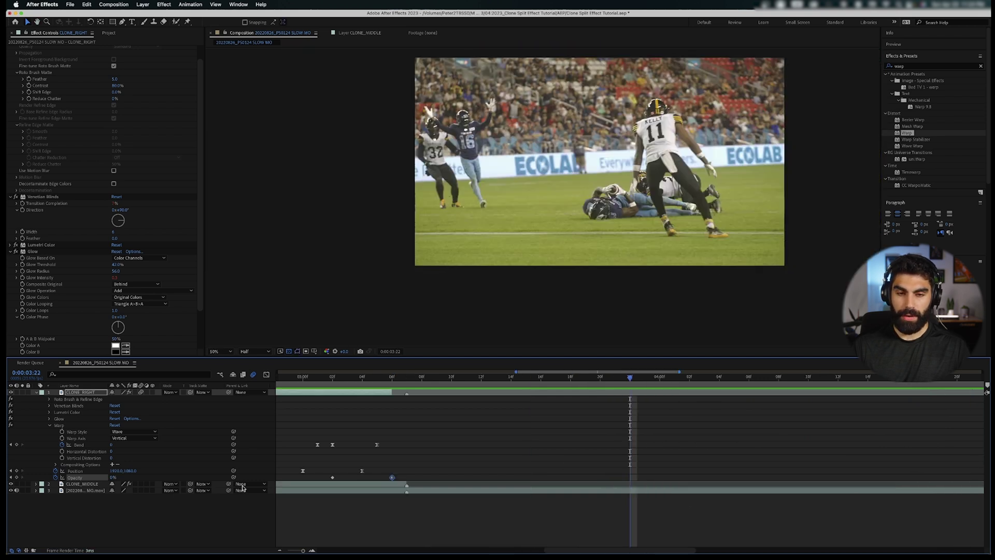
{"action": "left_click_drag", "start_coordinate": [369, 379], "coordinate": [318, 379]}
{"action": "key", "text": "minus"}
{"action": "key", "text": "minus"}
{"action": "scroll", "coordinate": [420, 426], "scroll_direction": "left", "scroll_amount": 5}
- Duplicate the CLONE_RIGHT layer and rename the copy CLONE_LEFT
{"action": "left_click", "coordinate": [37, 393]}
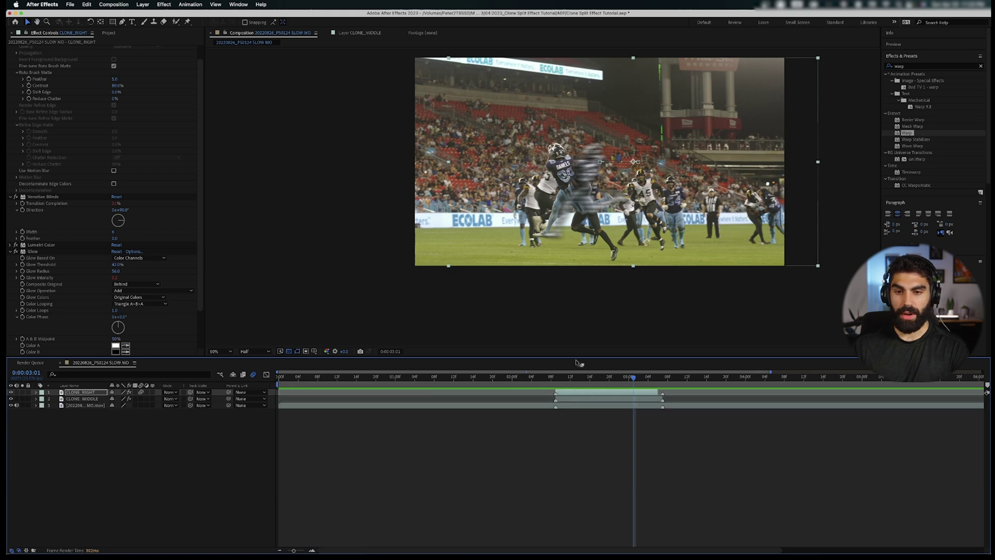
{"action": "left_click_drag", "start_coordinate": [577, 356], "coordinate": [609, 418]}
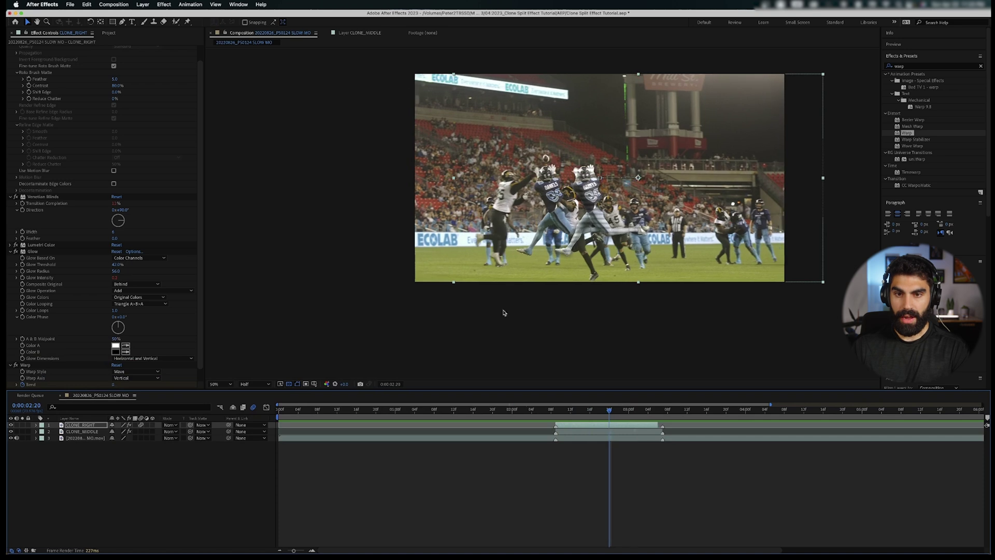
{"action": "scroll", "coordinate": [545, 316], "scroll_direction": "up", "scroll_amount": 2}
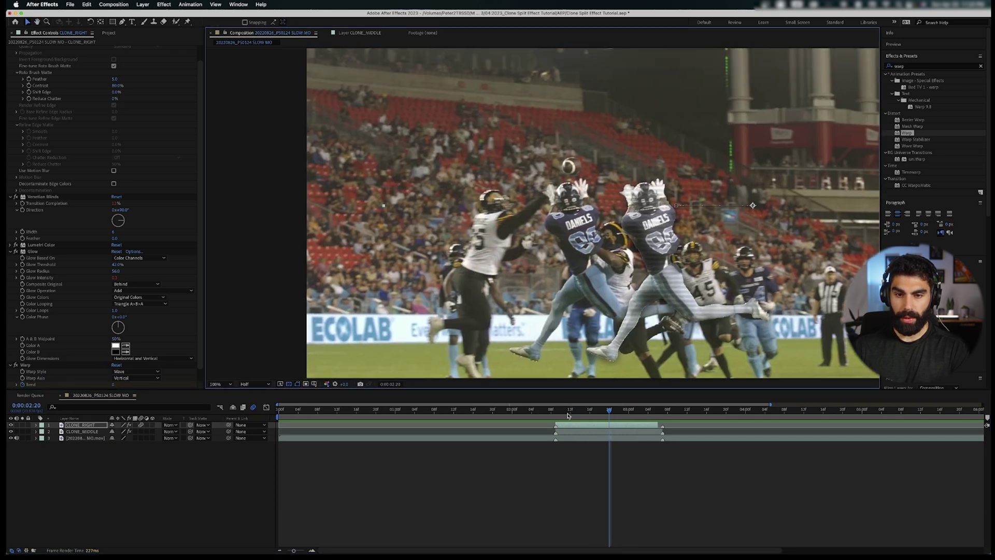
{"action": "left_click", "coordinate": [562, 415]}
{"action": "key", "text": "super+d"}
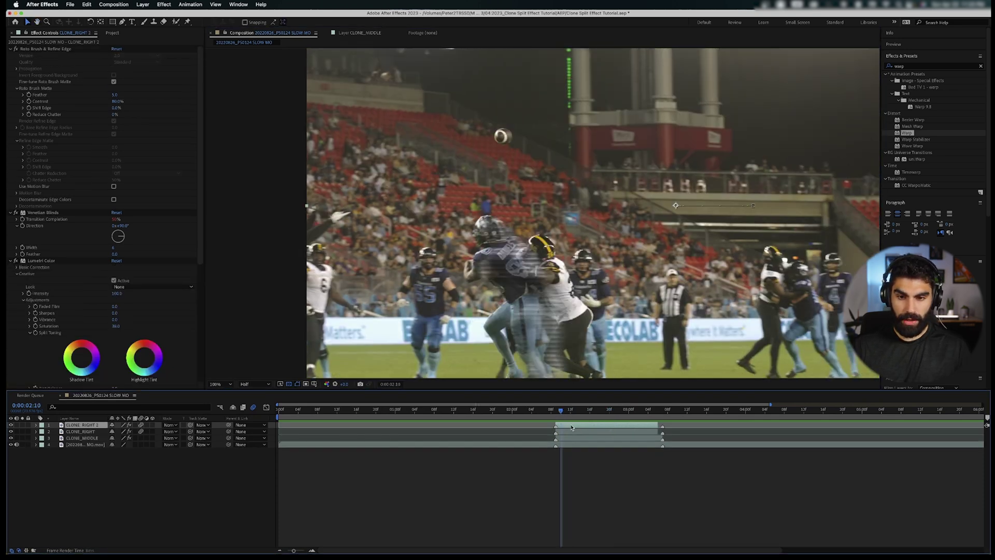
{"action": "key", "text": "Return"}
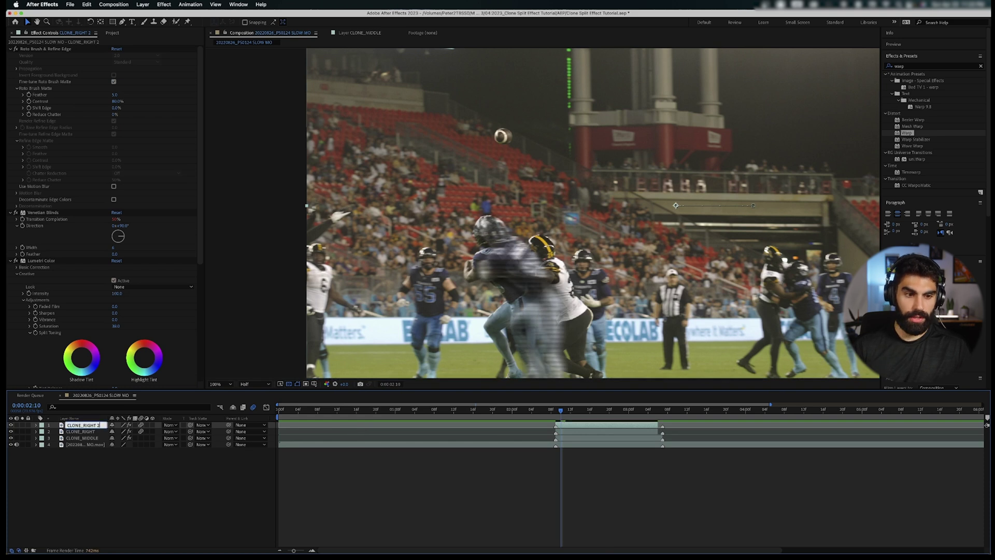
{"action": "type", "text": "LEFT"}
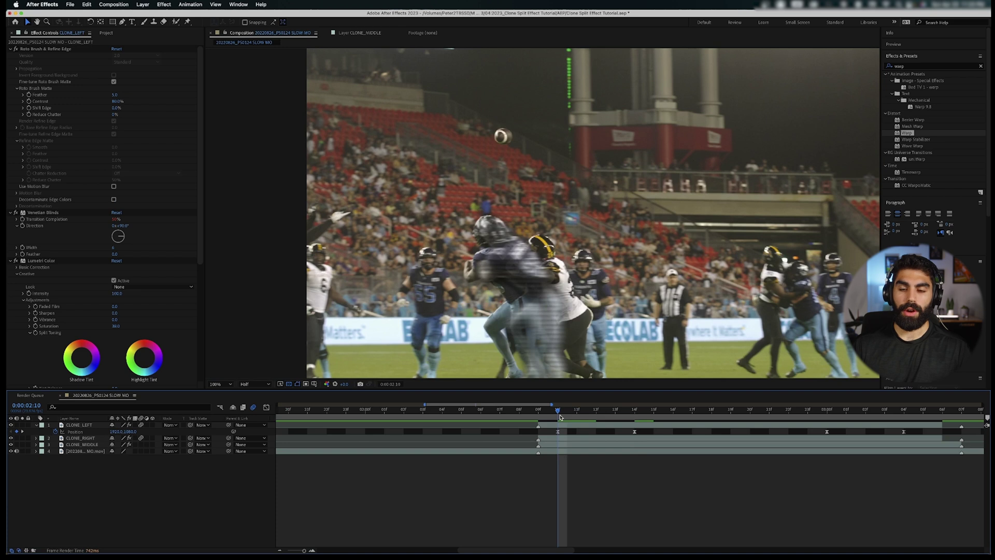
- Set the horizontal Position of CLONE_LEFT to 1520 at the 0:00:02:14 keyframe
{"action": "left_click_drag", "start_coordinate": [560, 416], "coordinate": [633, 434]}
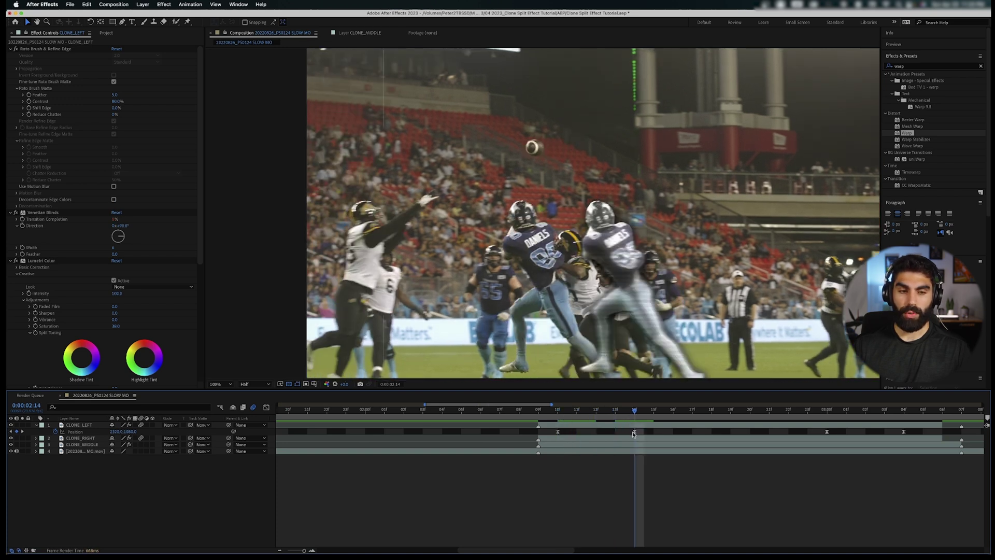
{"action": "left_click", "coordinate": [633, 432]}
{"action": "left_click", "coordinate": [117, 431]}
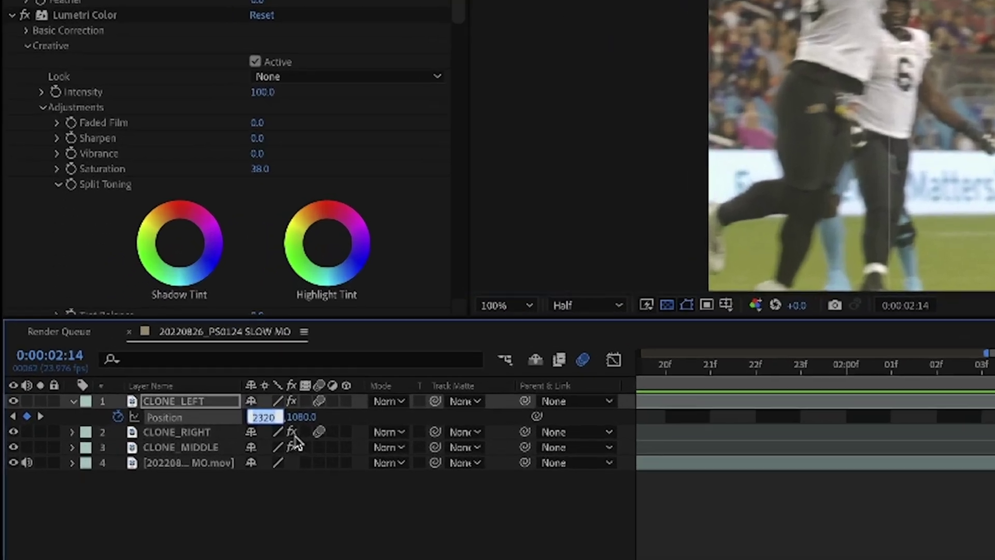
{"action": "type", "text": "1520"}
{"action": "key", "text": "Return"}
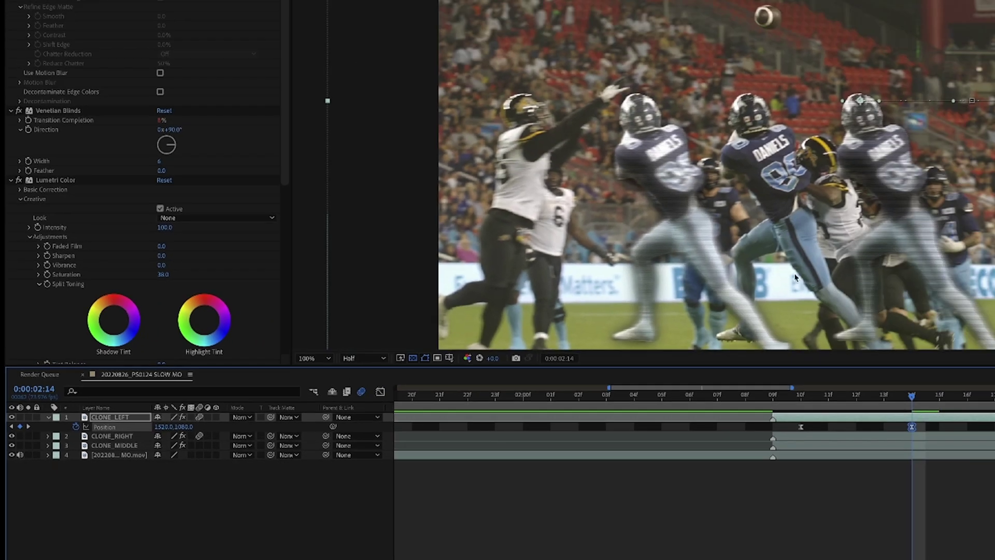
- Set the horizontal Position of CLONE_LEFT to 1520 at the 0:00:03:00 keyframe as well
{"action": "key", "text": "k"}
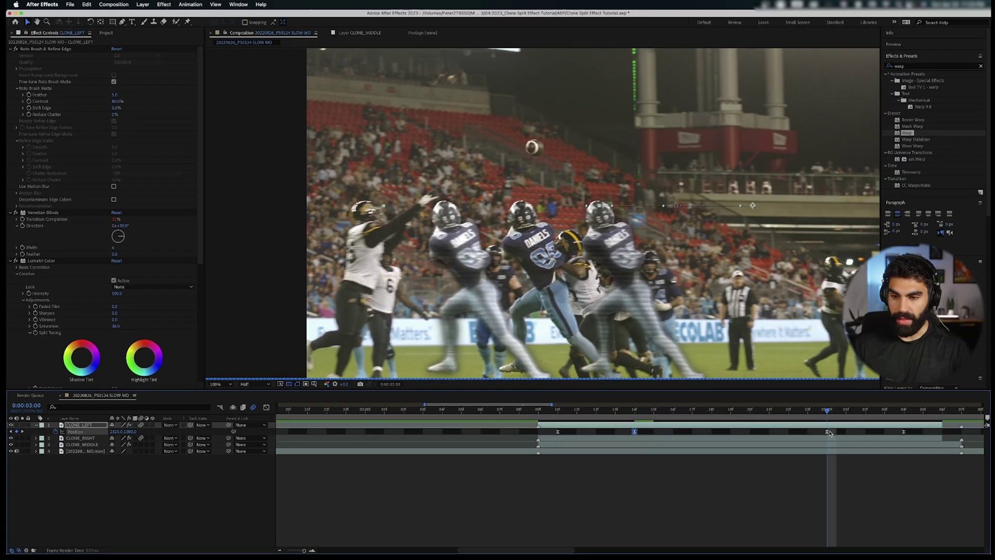
{"action": "left_click", "coordinate": [827, 431]}
{"action": "left_click", "coordinate": [117, 431]}
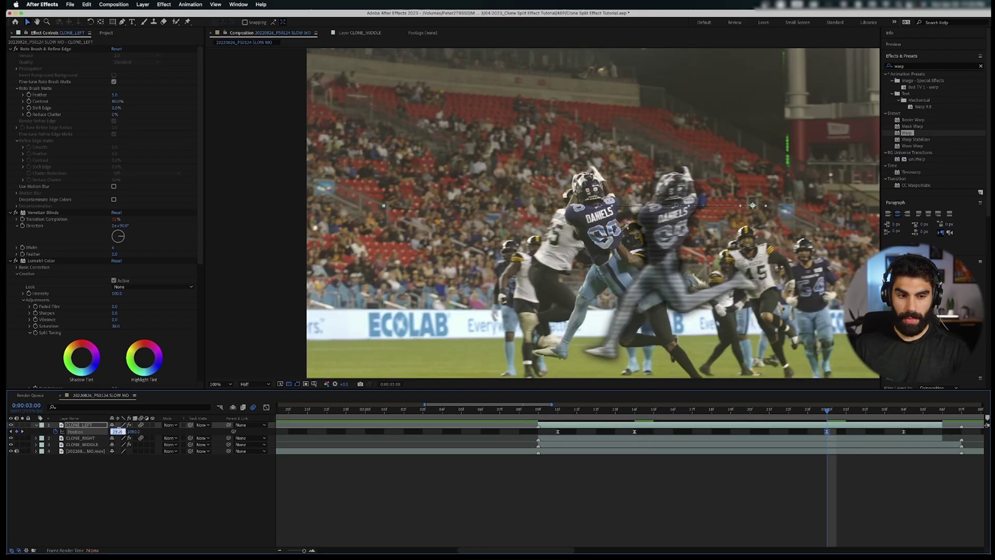
{"action": "type", "text": "1520"}
{"action": "key", "text": "Return"}
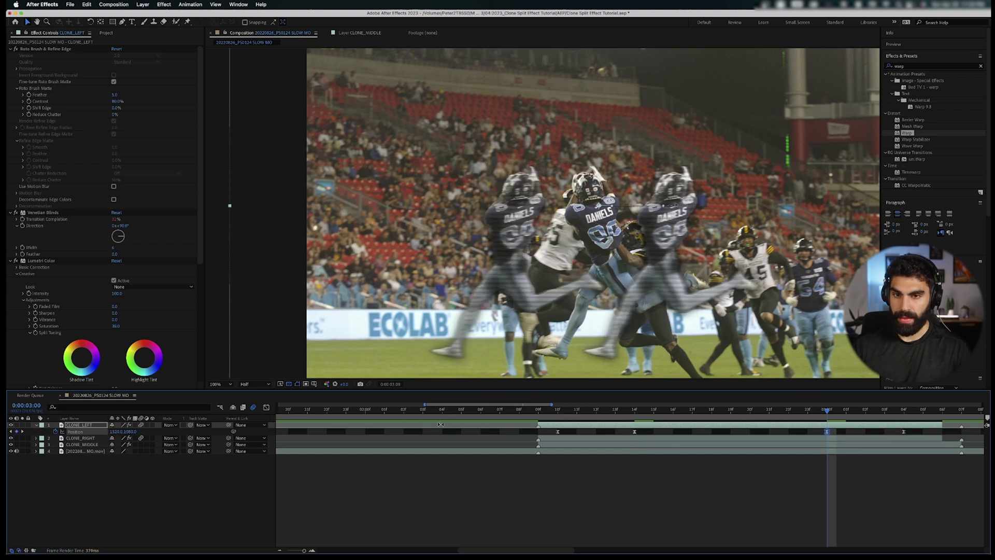
- Reverse the sign of CLONE_LEFT's Warp Bend at the 0:00:02:12 keyframe and set Bend to 11 at the 0:00:02:11 keyframe
{"action": "left_click_drag", "start_coordinate": [575, 419], "coordinate": [616, 424]}
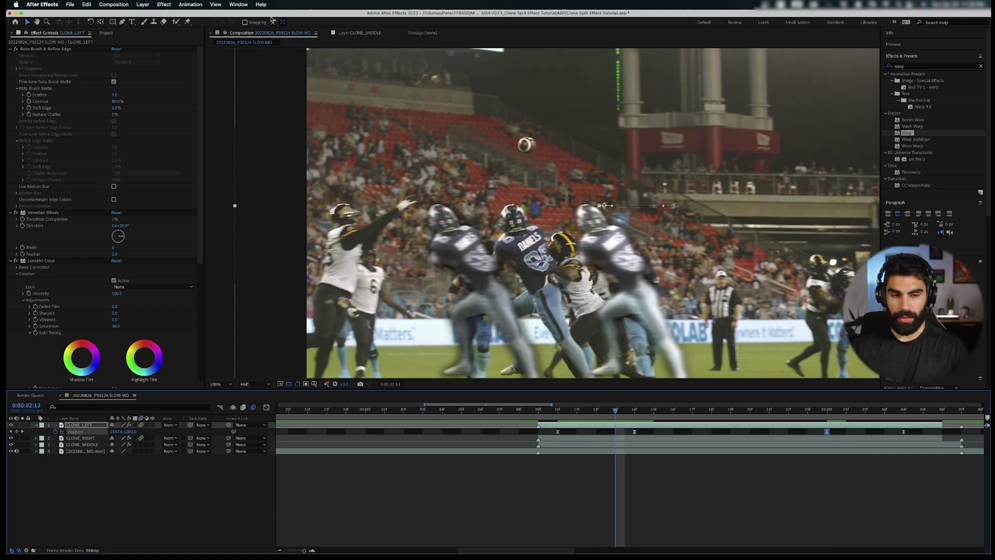
{"action": "key", "text": "shift+e"}
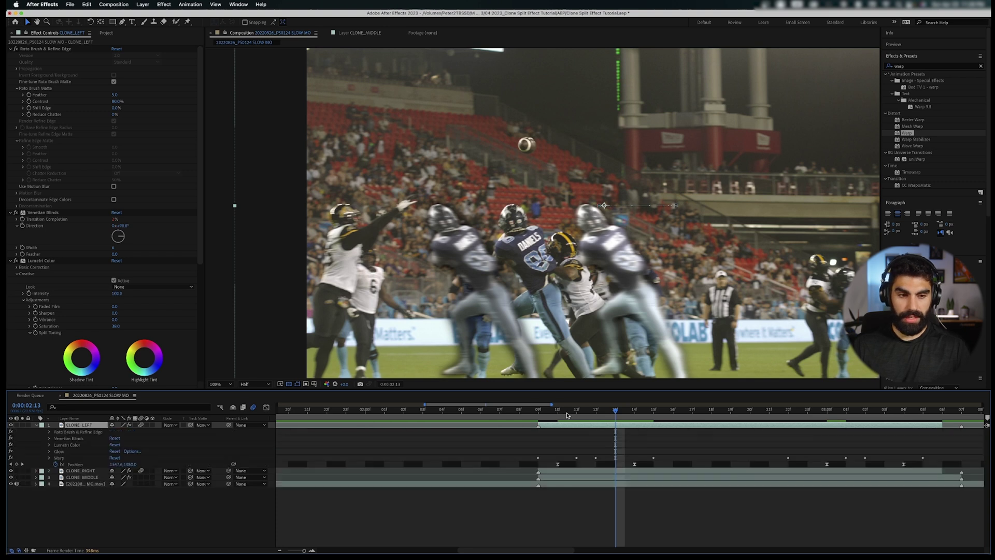
{"action": "left_click", "coordinate": [49, 459]}
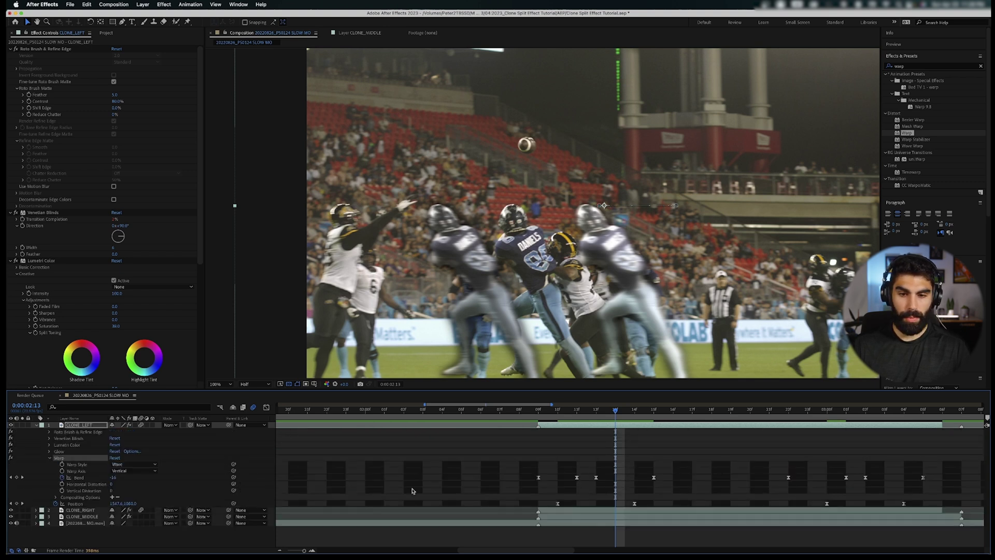
{"action": "left_click", "coordinate": [598, 414]}
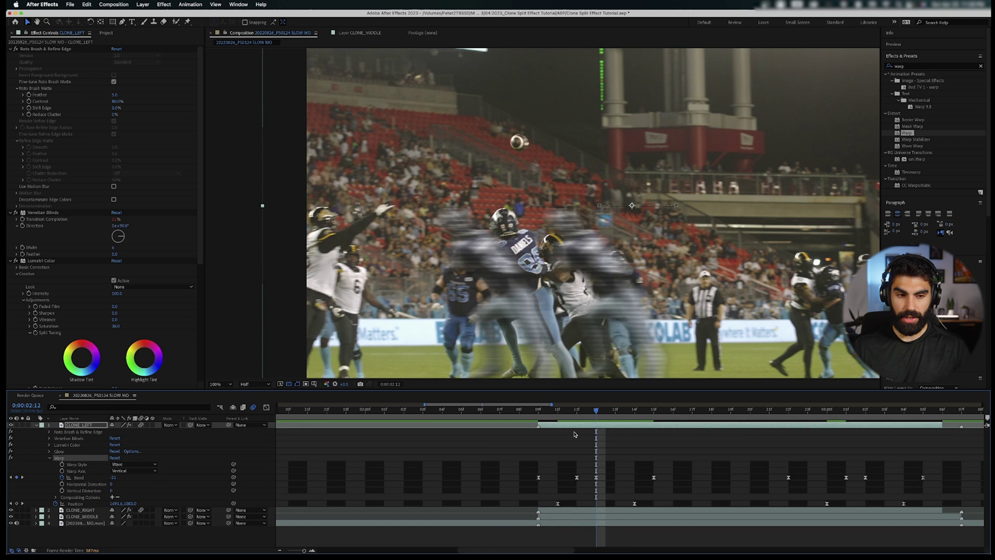
{"action": "left_click", "coordinate": [114, 478]}
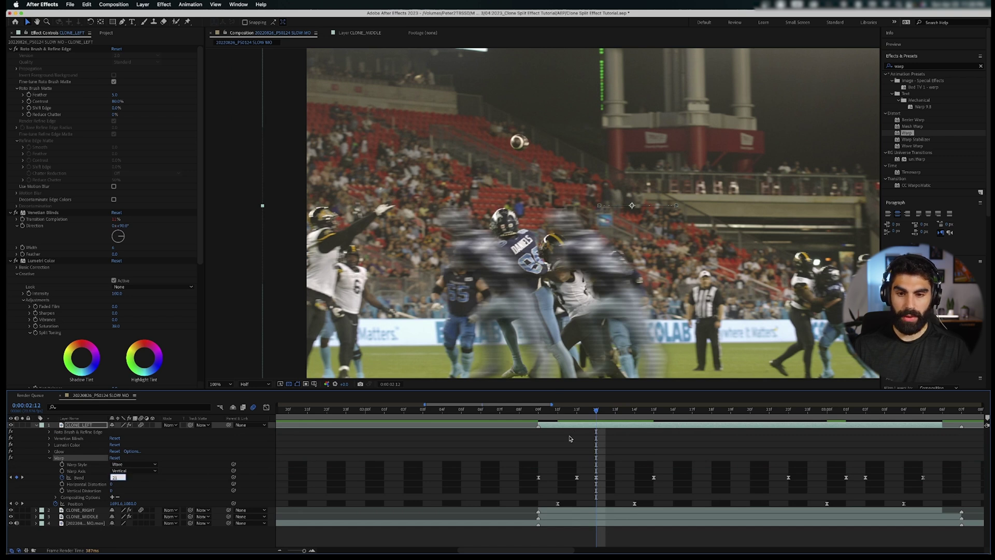
{"action": "left_click", "coordinate": [577, 419]}
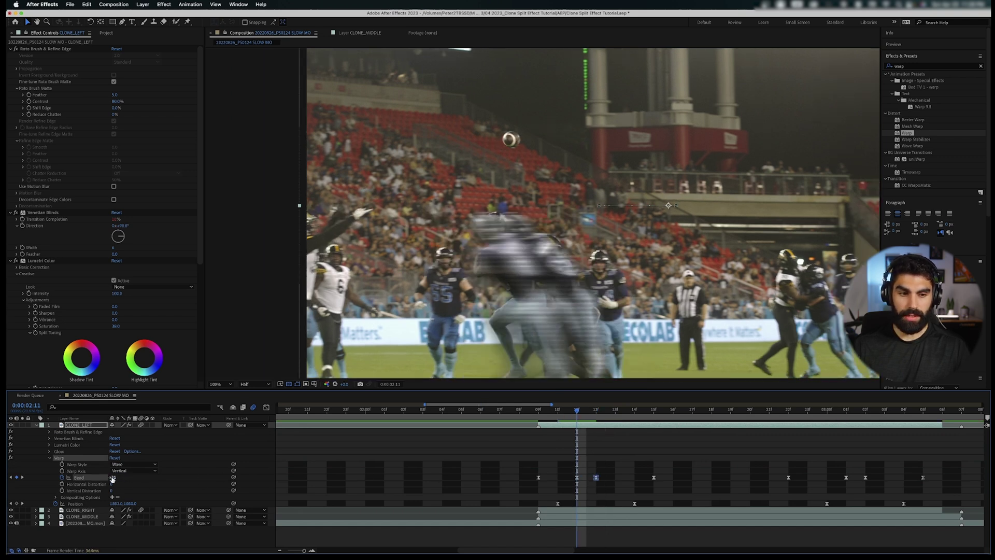
{"action": "key", "text": "Return"}
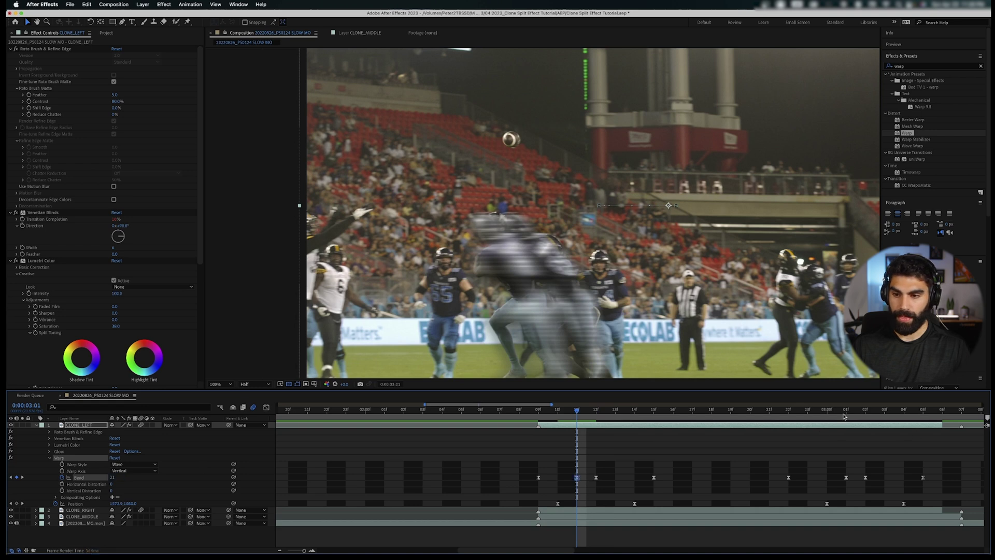
- Reverse the sign of CLONE_LEFT's Warp Bend at the 0:00:03:01 and 0:00:03:02 keyframes
{"action": "left_click", "coordinate": [846, 417]}
{"action": "left_click", "coordinate": [113, 477]}
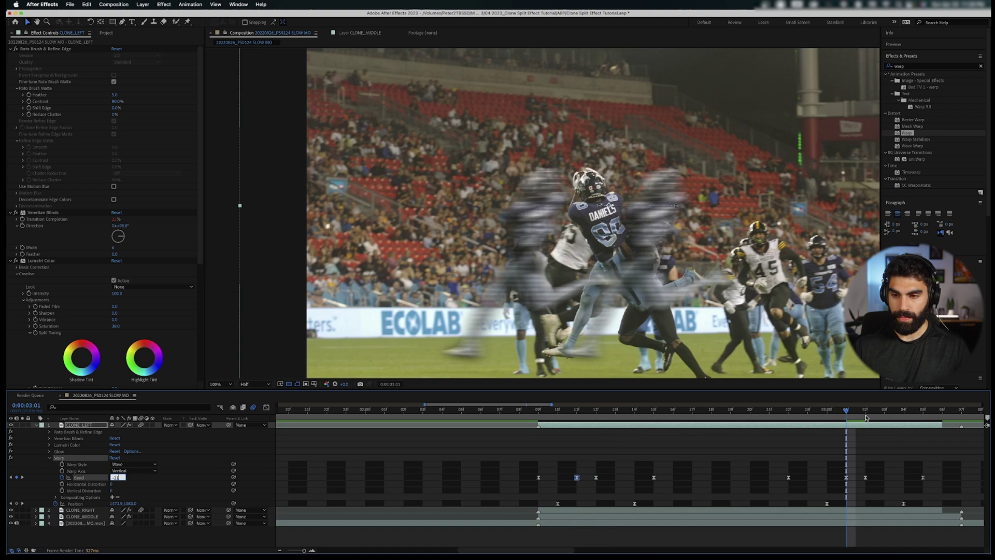
{"action": "key", "text": "Return"}
{"action": "left_click", "coordinate": [865, 417]}
{"action": "left_click", "coordinate": [110, 478]}
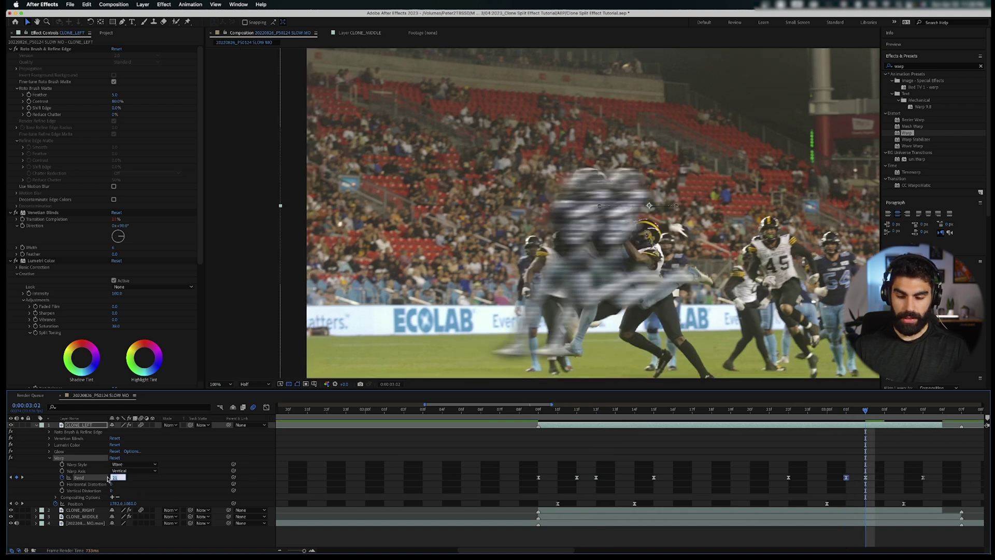
{"action": "left_click", "coordinate": [727, 459]}
- Collapse the CLONE_LEFT properties and play back the composition from 0:00:02:09 to check both clones splitting and returning
{"action": "left_click", "coordinate": [538, 414]}
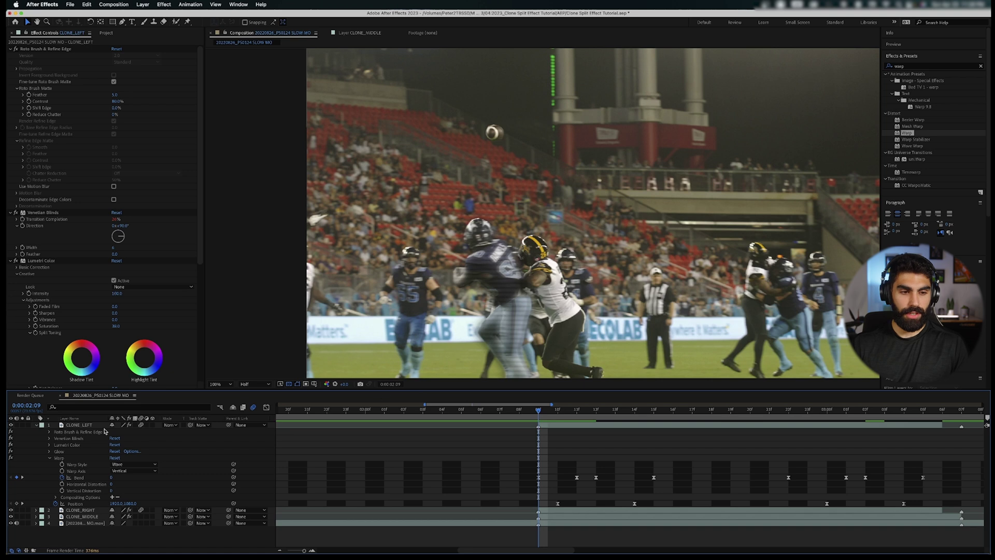
{"action": "left_click", "coordinate": [36, 426]}
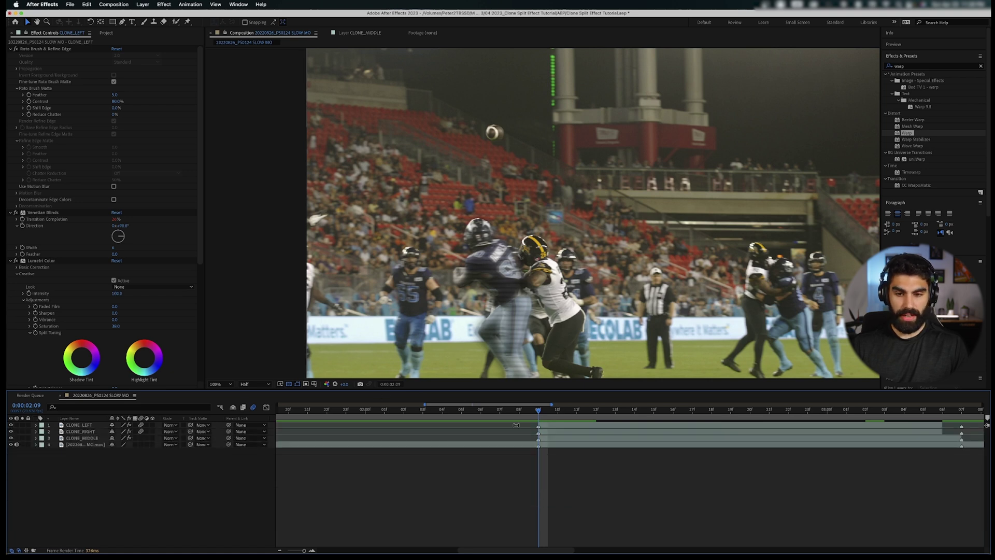
{"action": "key", "text": "space"}
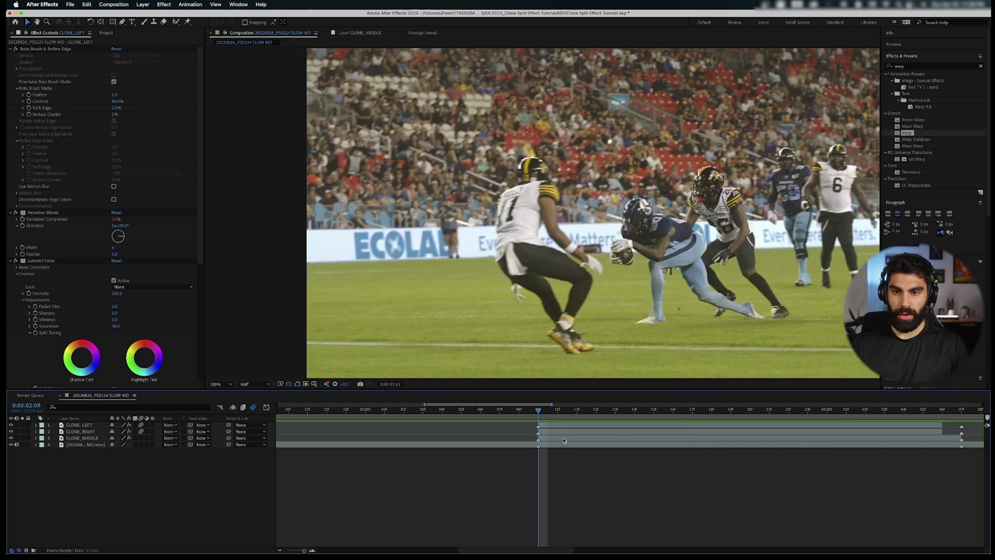
{"action": "key", "text": "space"}
{"action": "key", "text": "minus"}
{"action": "key", "text": "minus"}
{"action": "key", "text": "minus"}
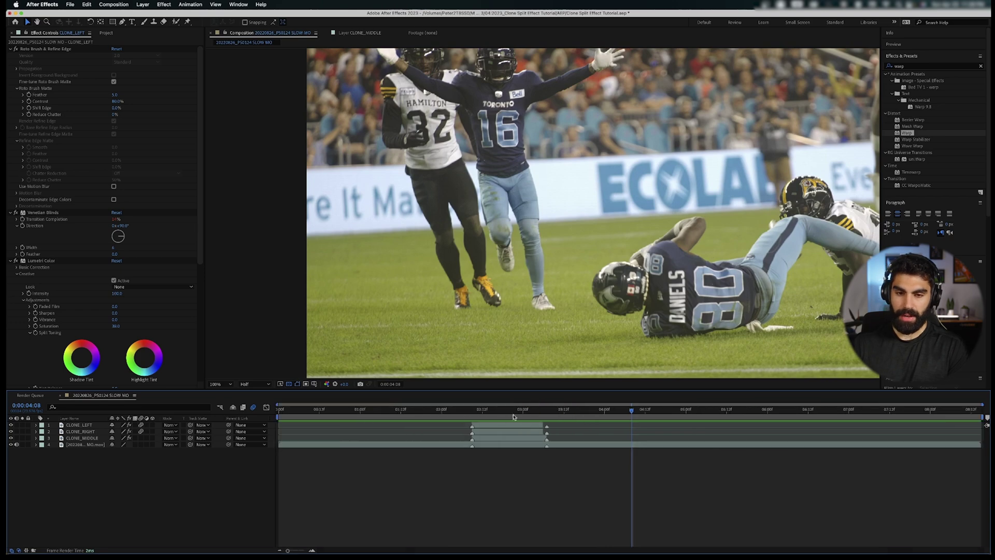
{"action": "left_click", "coordinate": [519, 410]}
{"action": "key", "text": "space"}
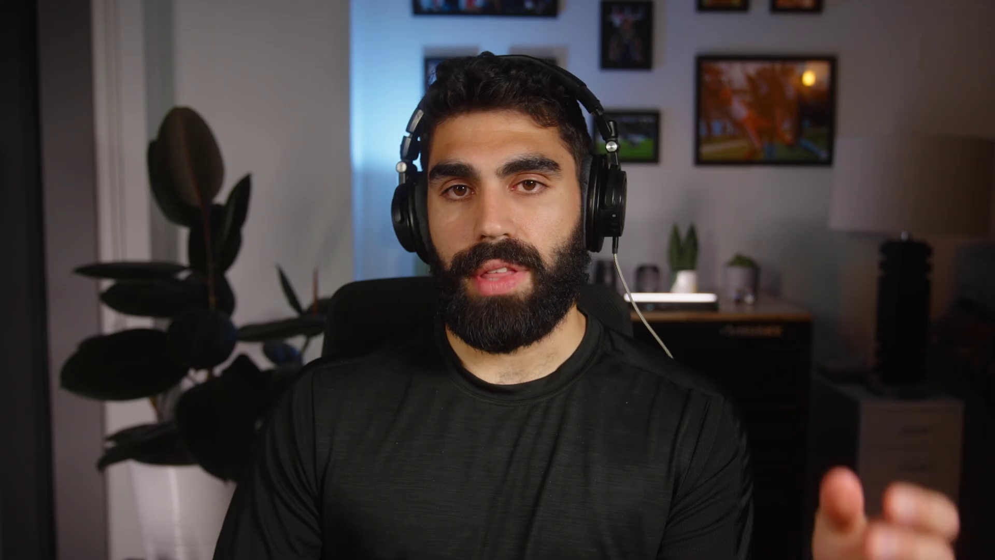